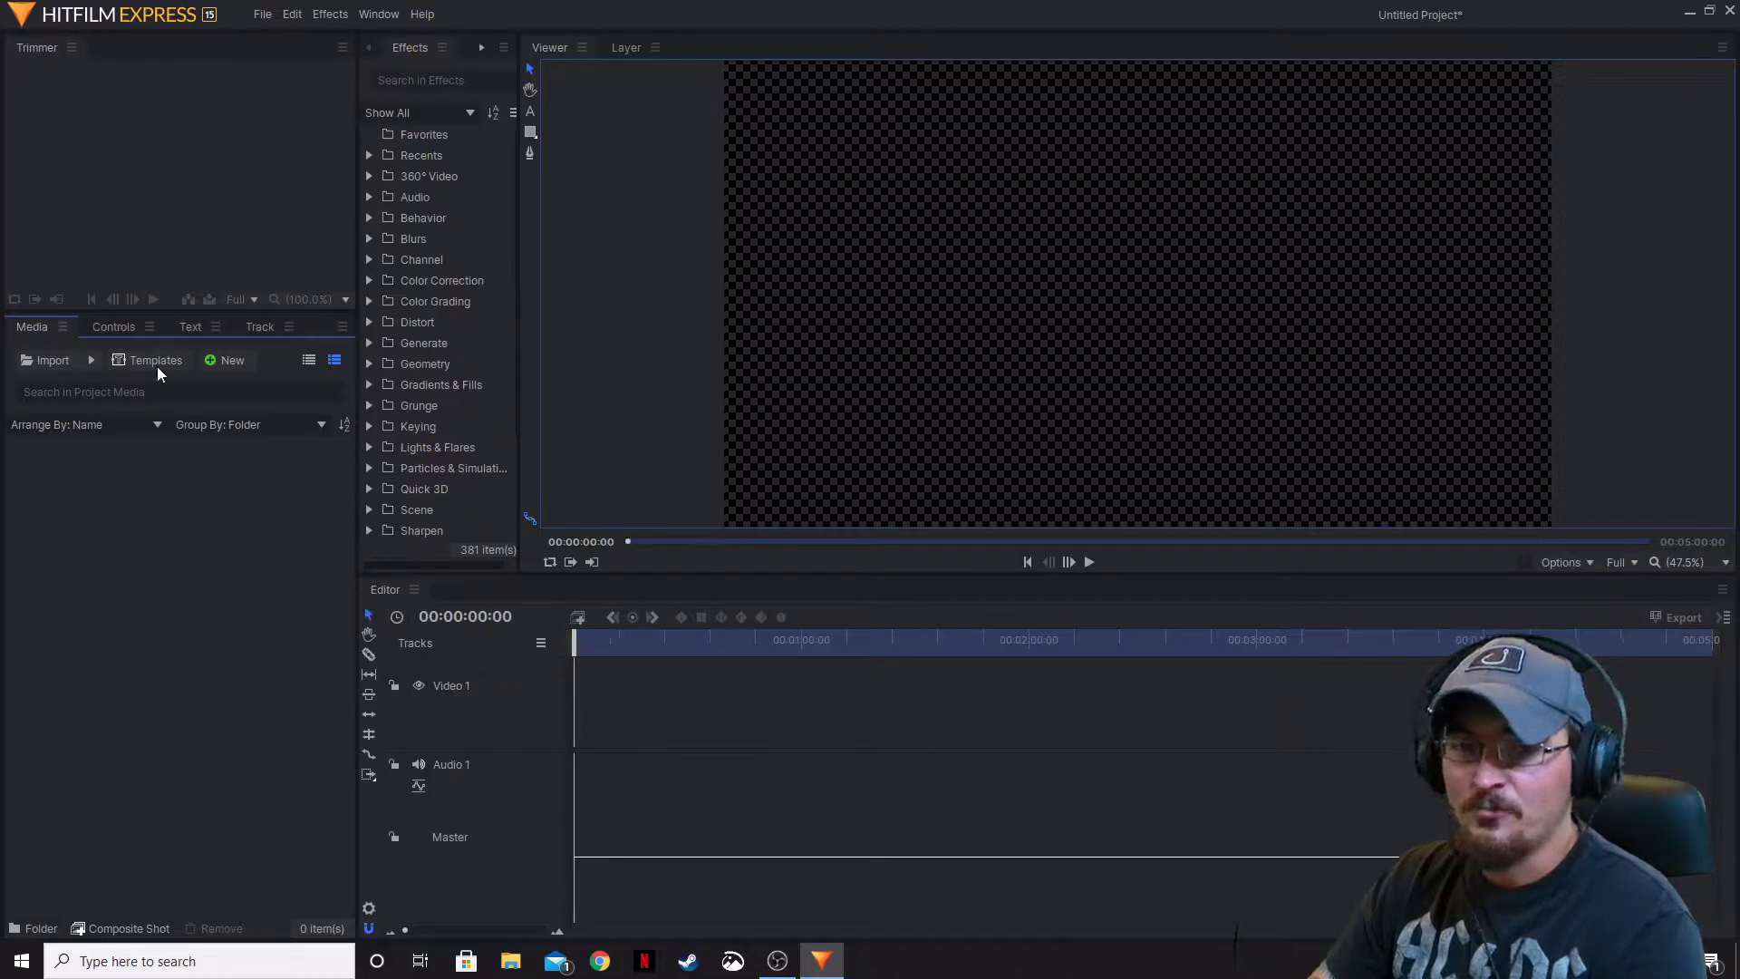
- Create a new composite shot, Composite Shot 1, at 1920×1080
{"action": "left_click", "coordinate": [218, 360]}
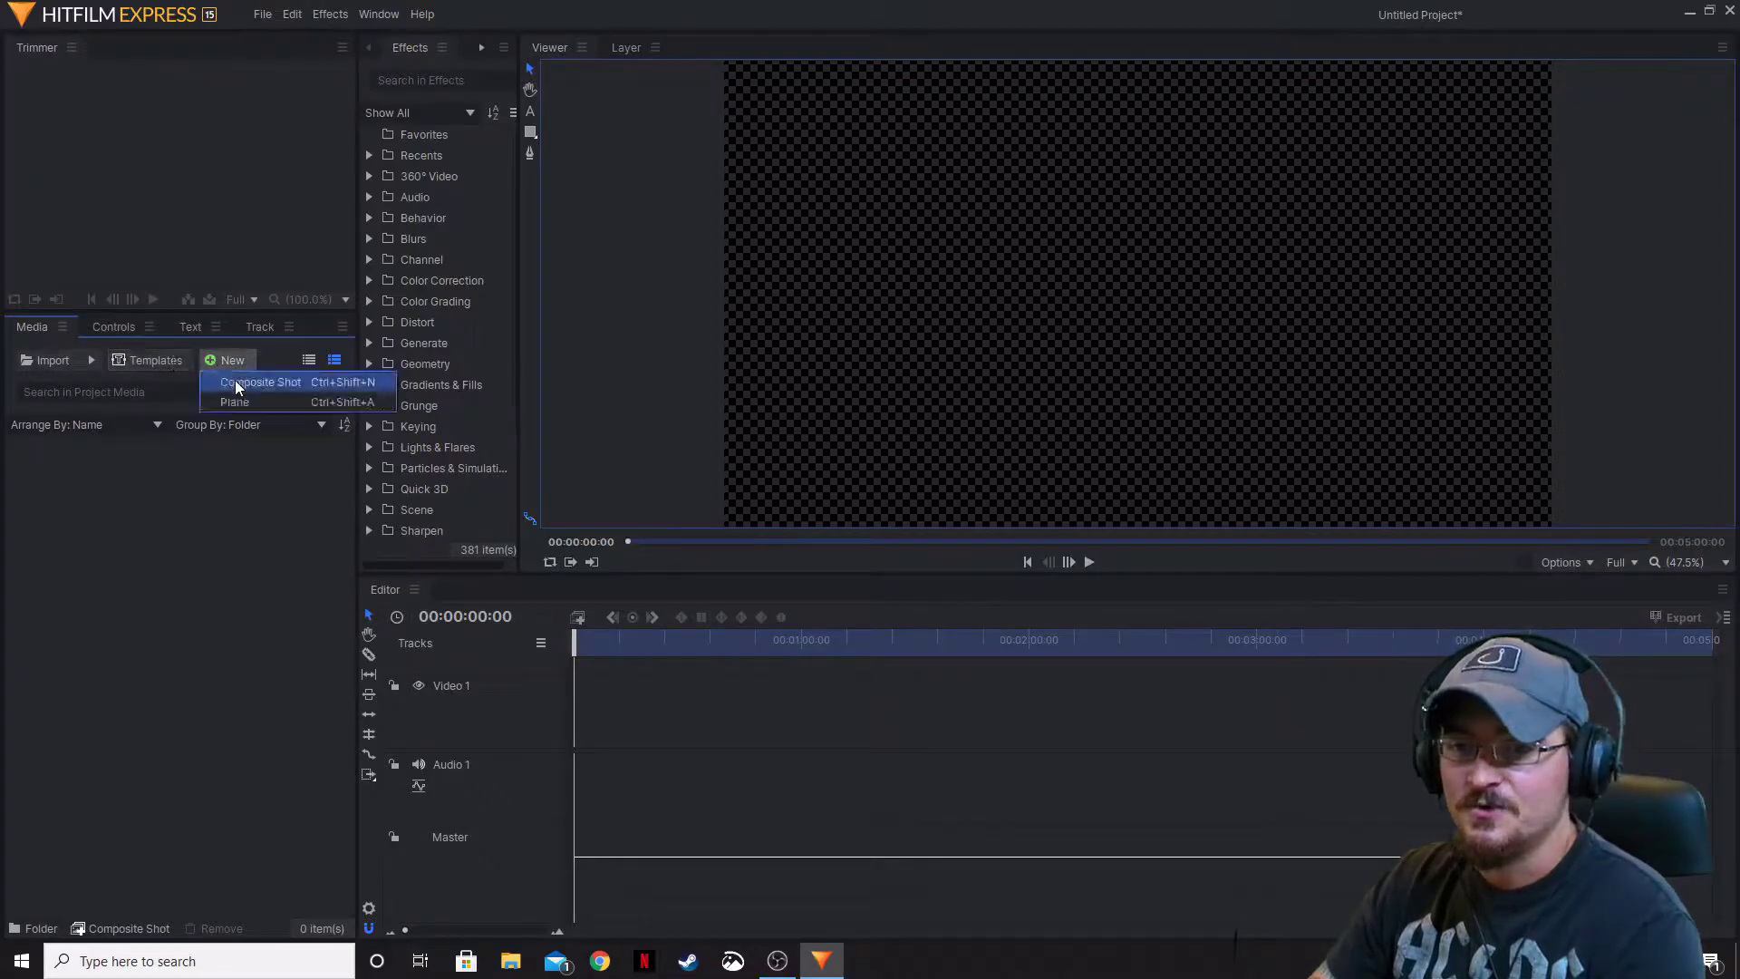
{"action": "left_click", "coordinate": [235, 382]}
{"action": "left_click", "coordinate": [1052, 721]}
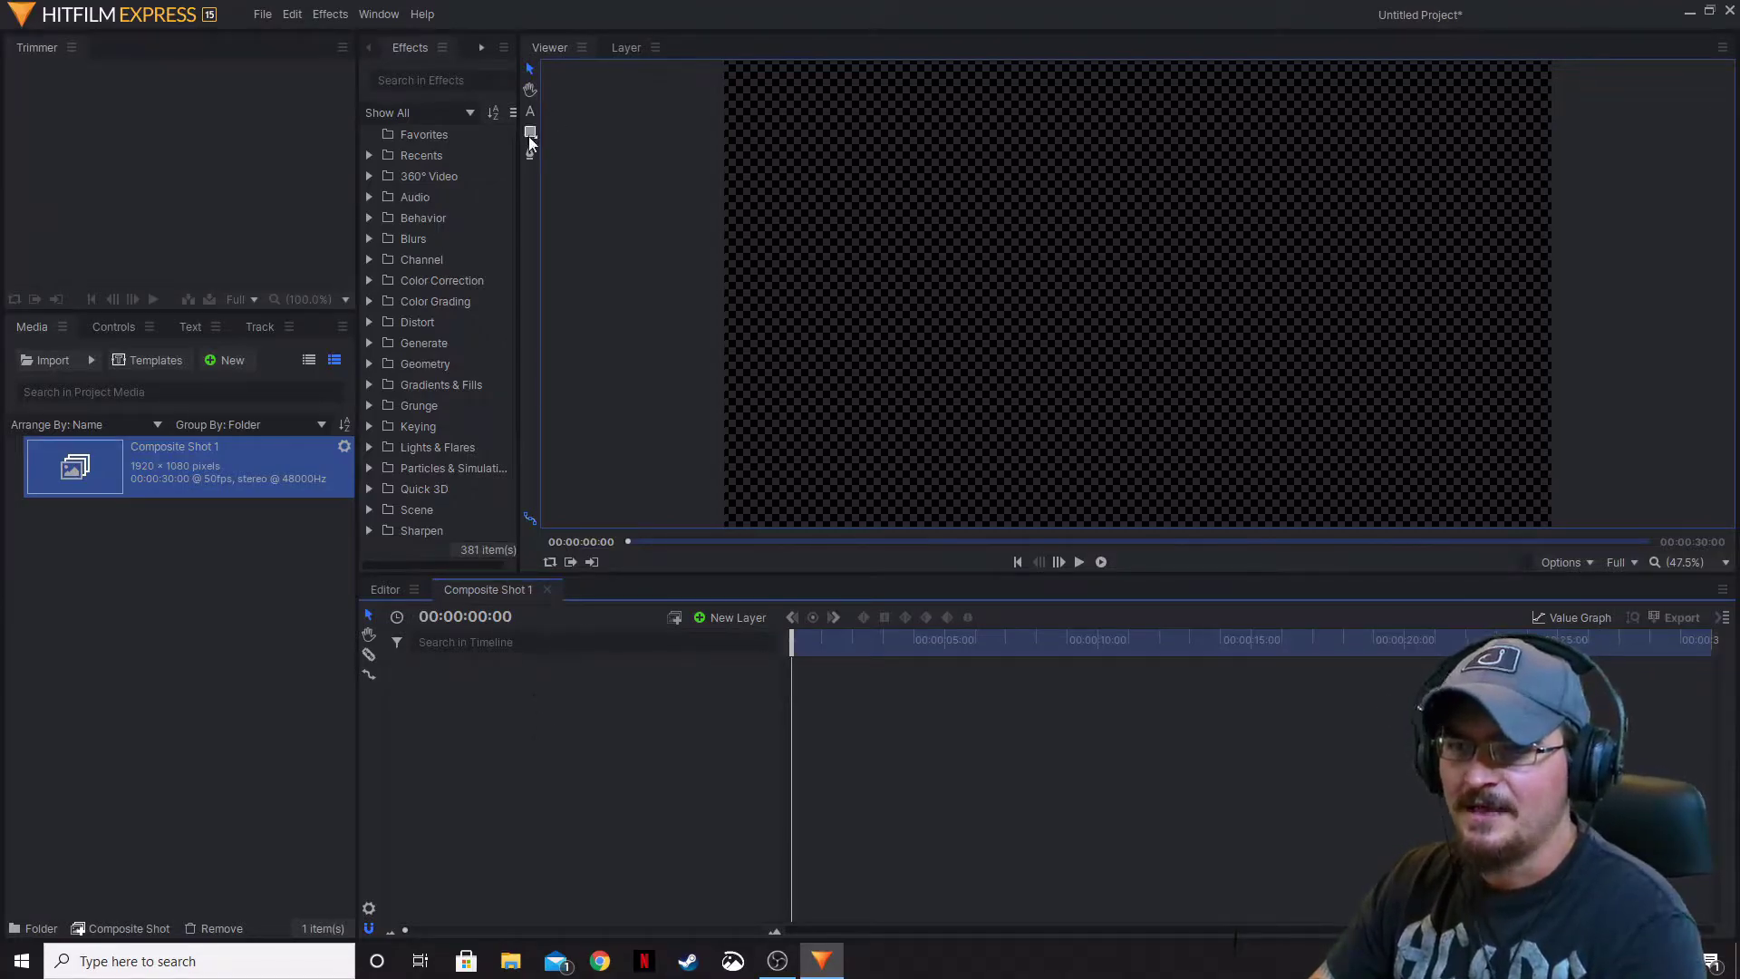
- Add a white plane layer, New Plane 1, to Composite Shot 1
{"action": "left_click", "coordinate": [725, 622]}
{"action": "left_click", "coordinate": [731, 654]}
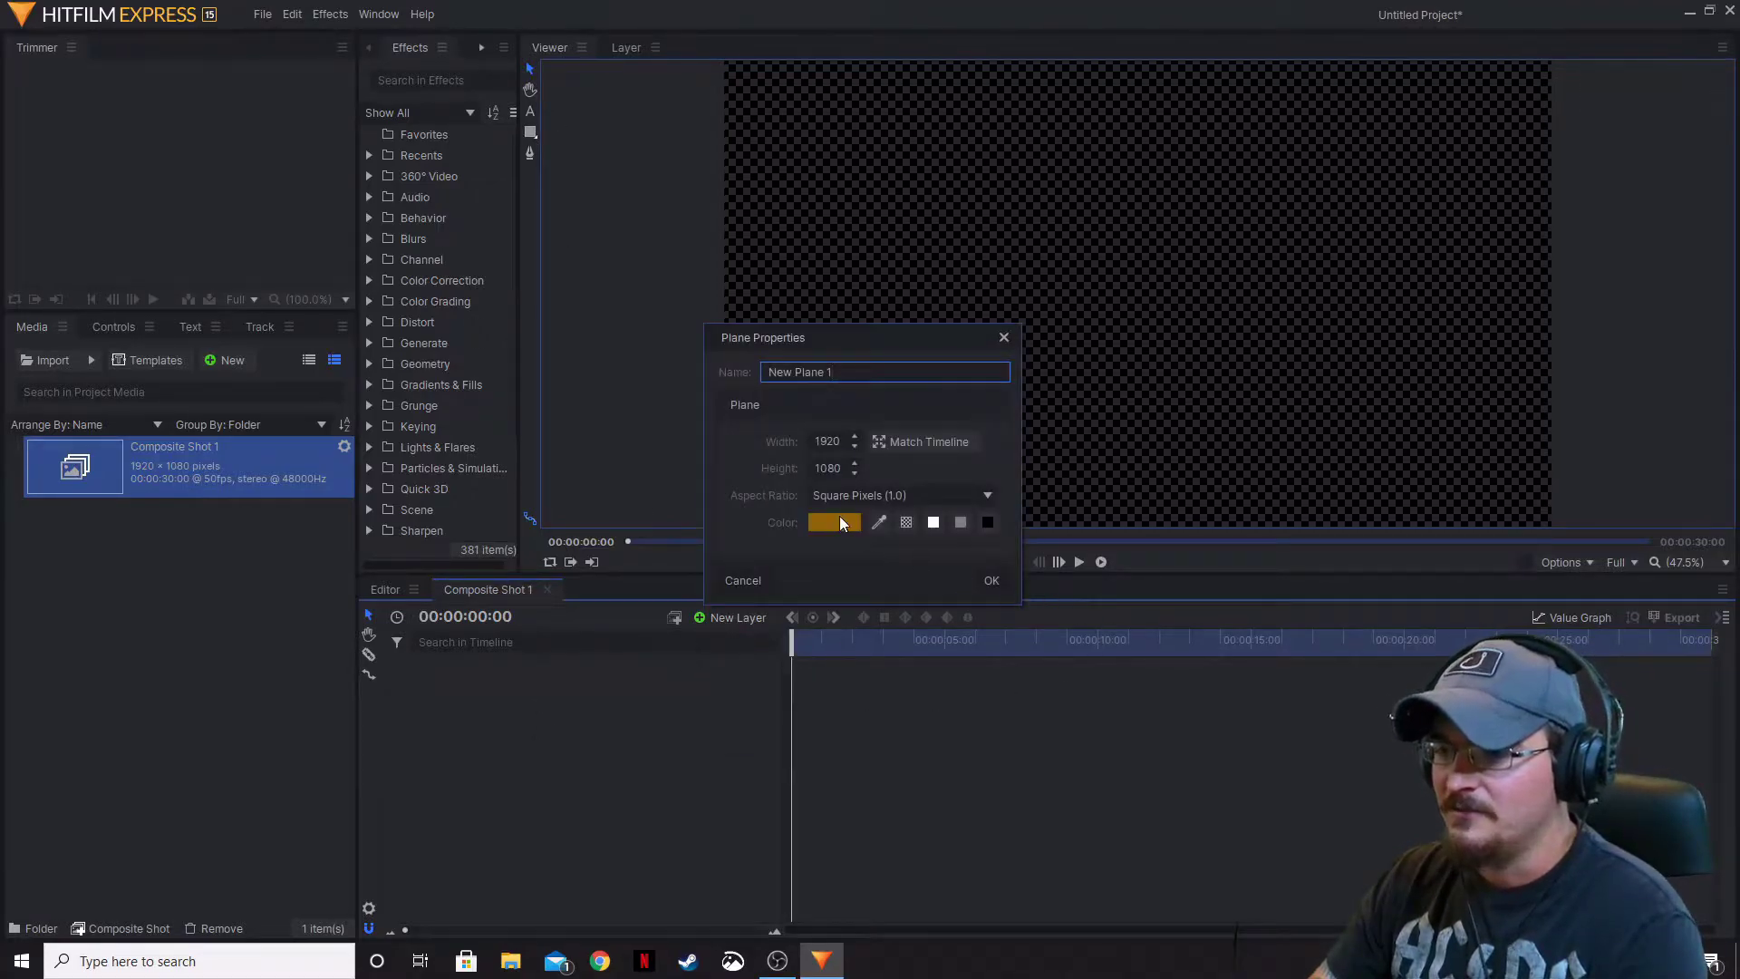
{"action": "left_click", "coordinate": [934, 522]}
{"action": "left_click", "coordinate": [985, 580]}
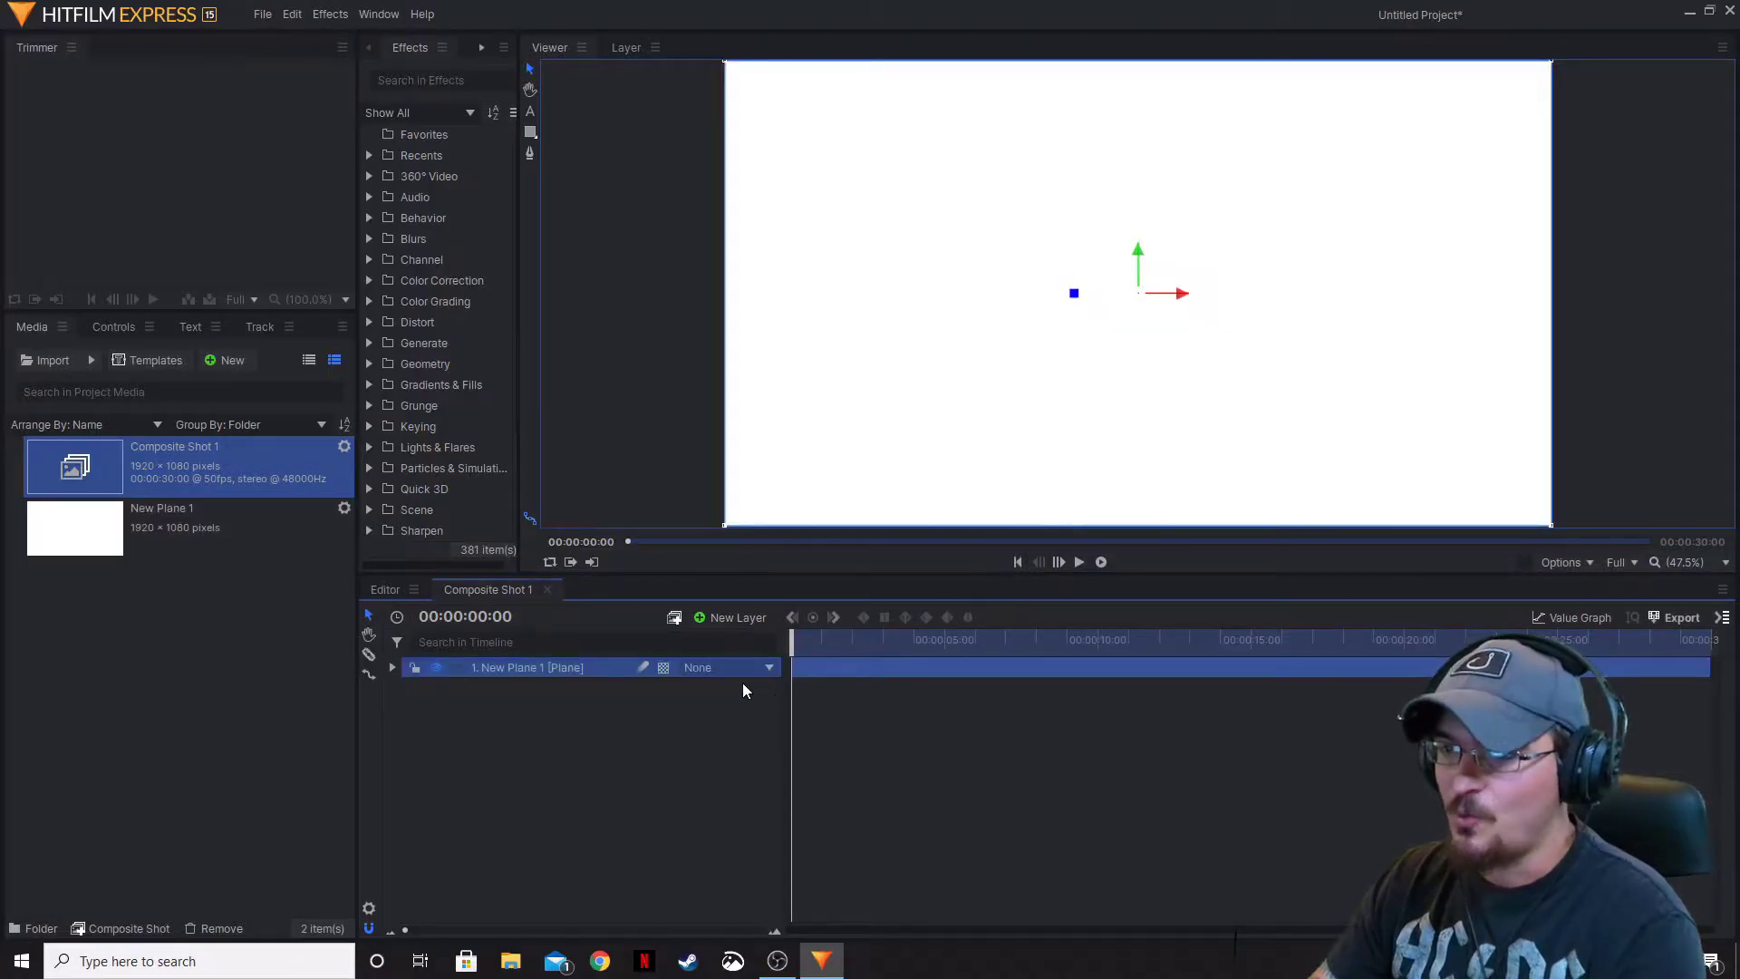
{"action": "left_click", "coordinate": [532, 133]}
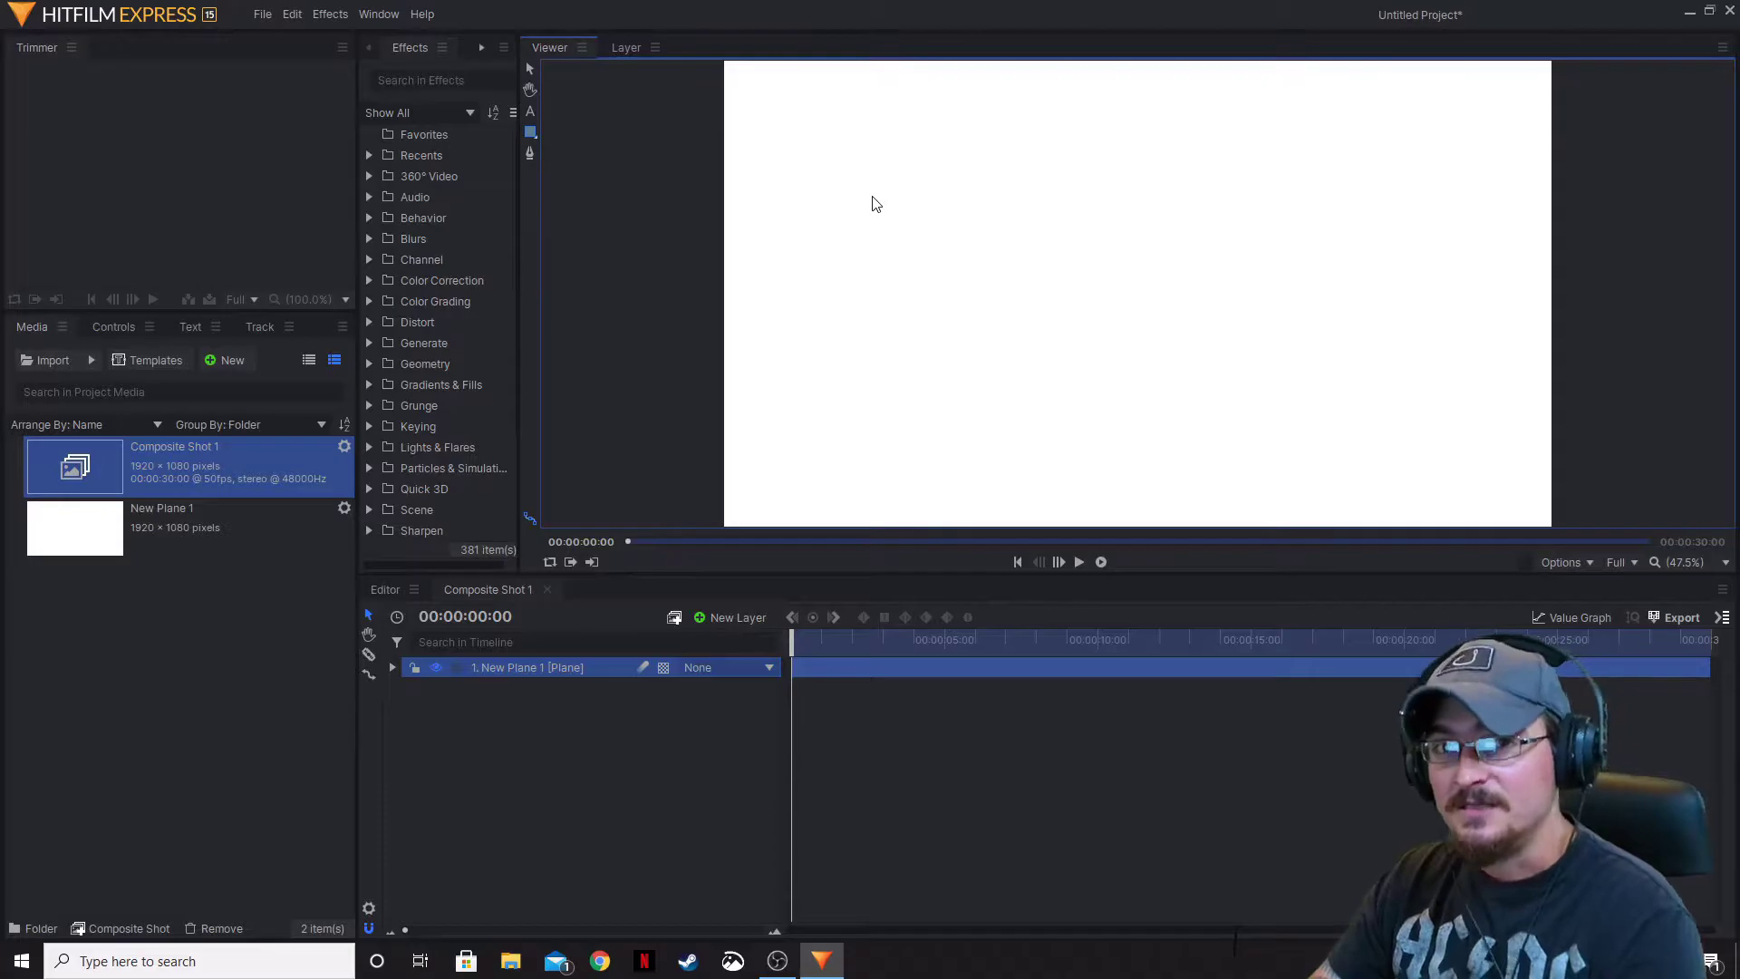
- Draw a rectangle mask on New Plane 1, delete it, and show the mask shape choices
{"action": "left_click_drag", "start_coordinate": [841, 150], "coordinate": [1150, 401]}
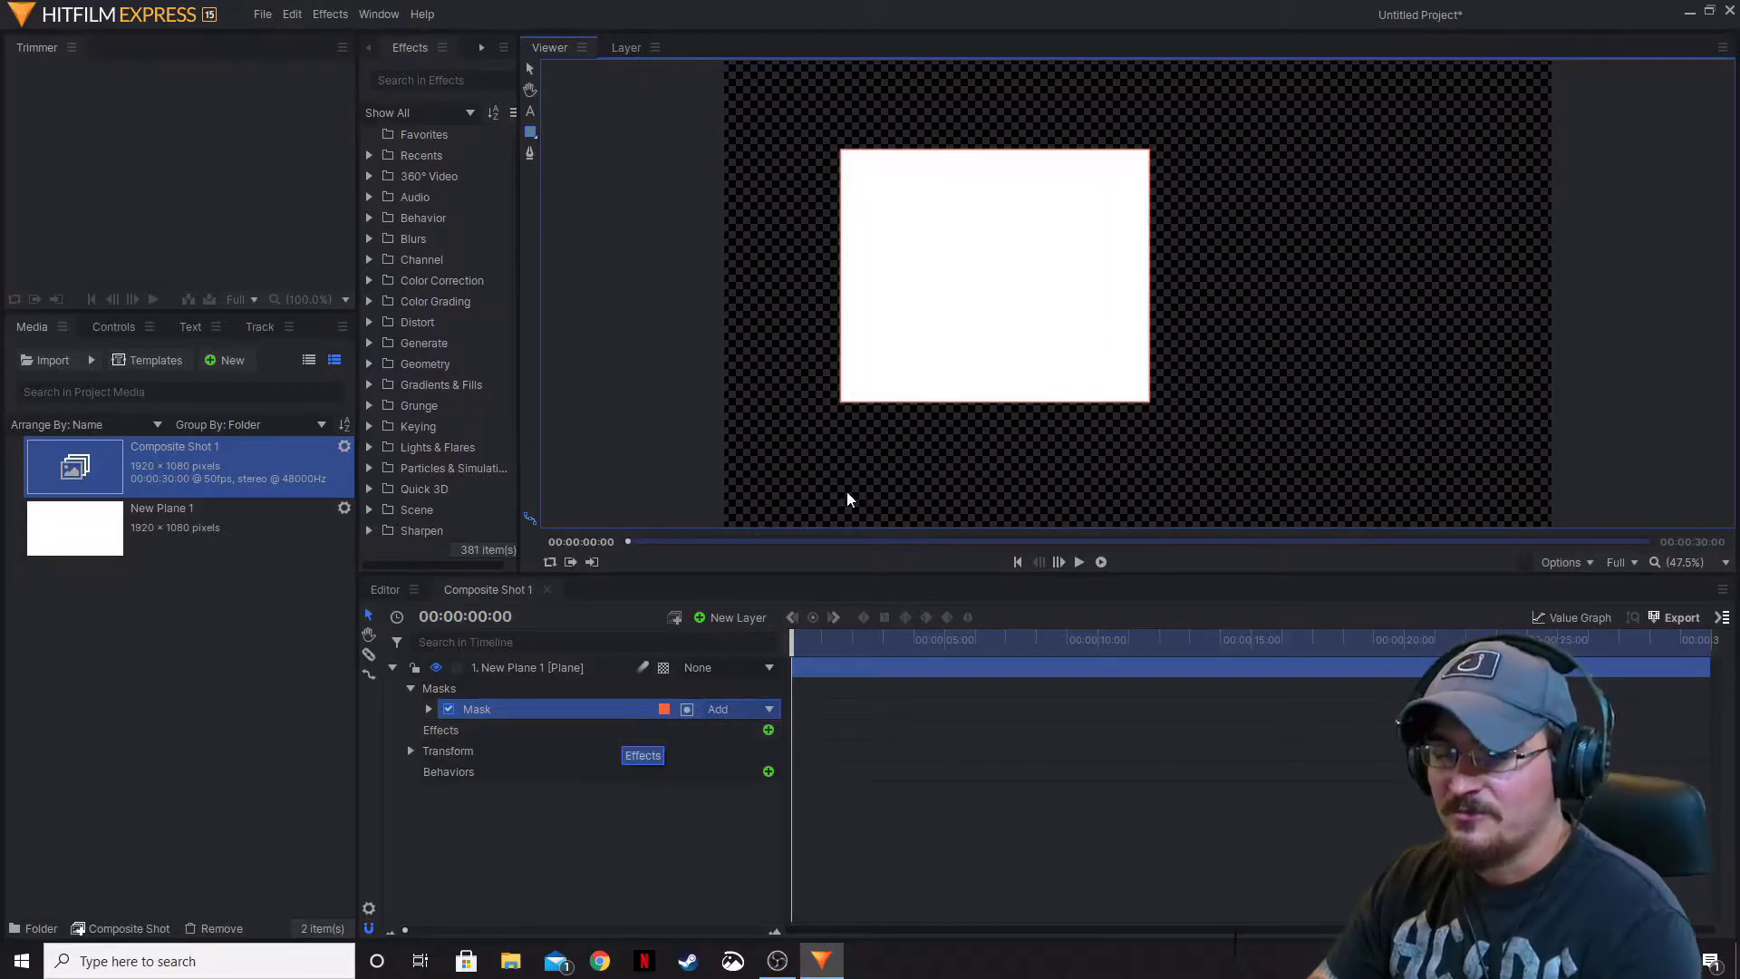
{"action": "key", "text": "Delete"}
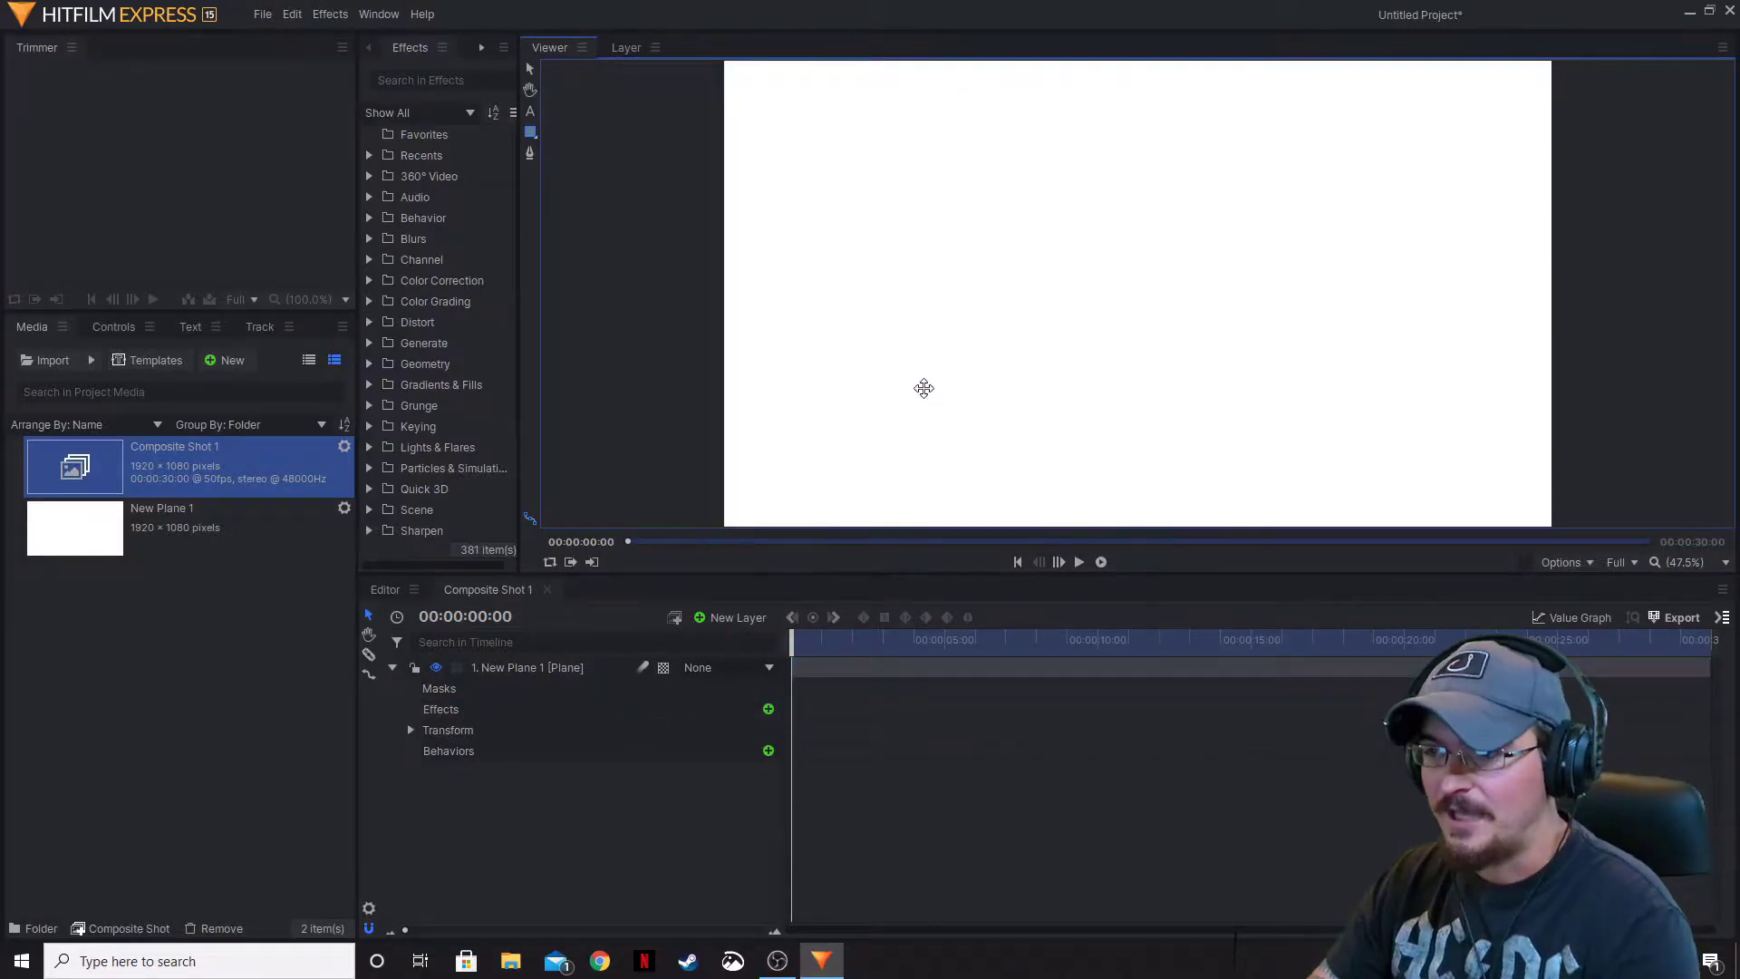
{"action": "left_click", "coordinate": [531, 134]}
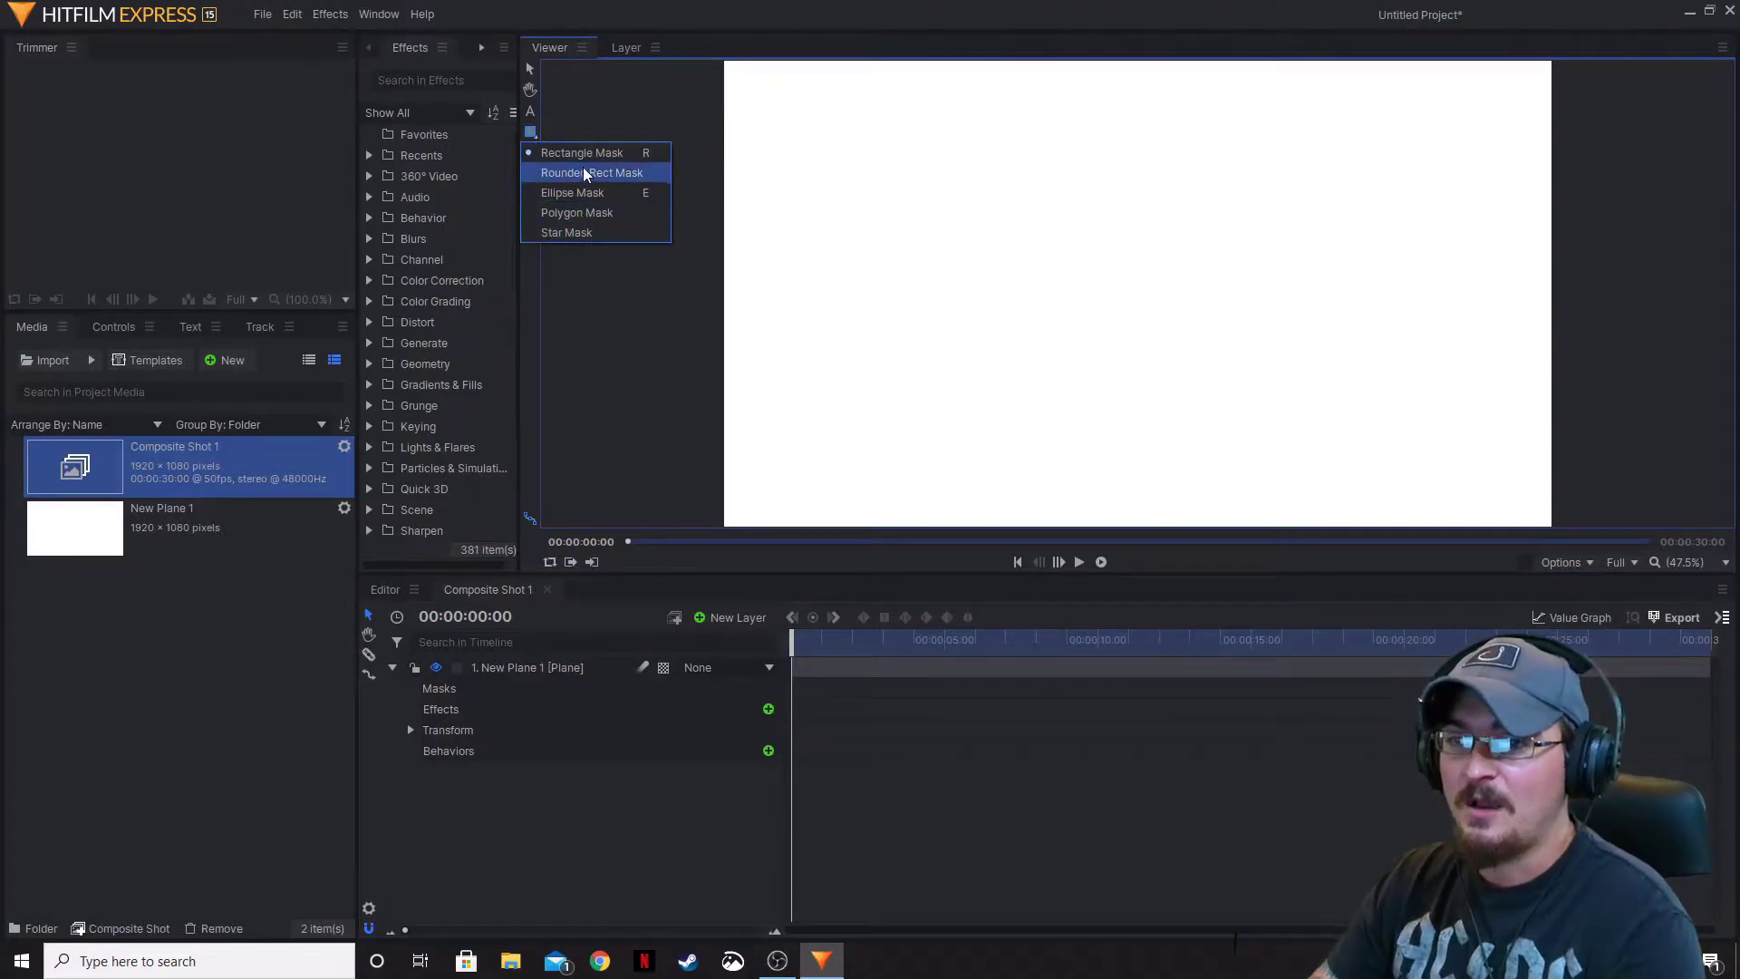
- Draw a pentagon polygon mask on the plane and expand its mask settings
{"action": "left_click", "coordinate": [607, 210]}
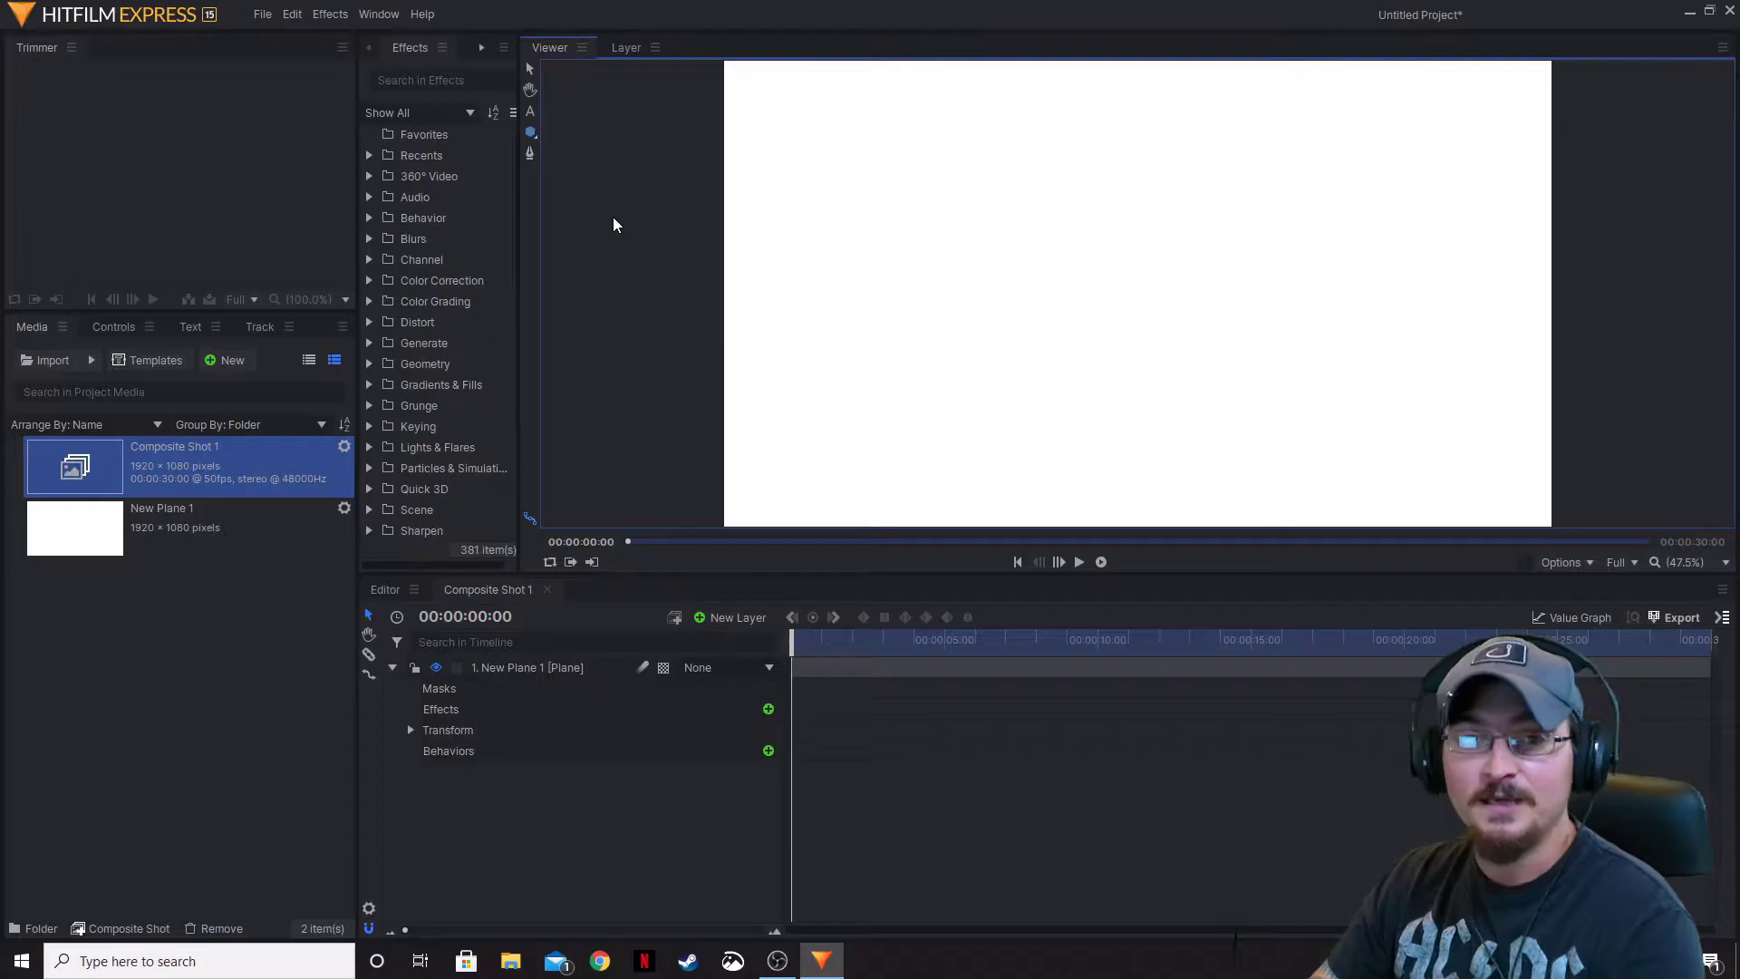
{"action": "mouse_move", "coordinate": [983, 186]}
{"action": "left_mouse_down"}
{"action": "mouse_move", "coordinate": [1301, 438]}
{"action": "mouse_move", "coordinate": [991, 294]}
{"action": "left_mouse_up"}
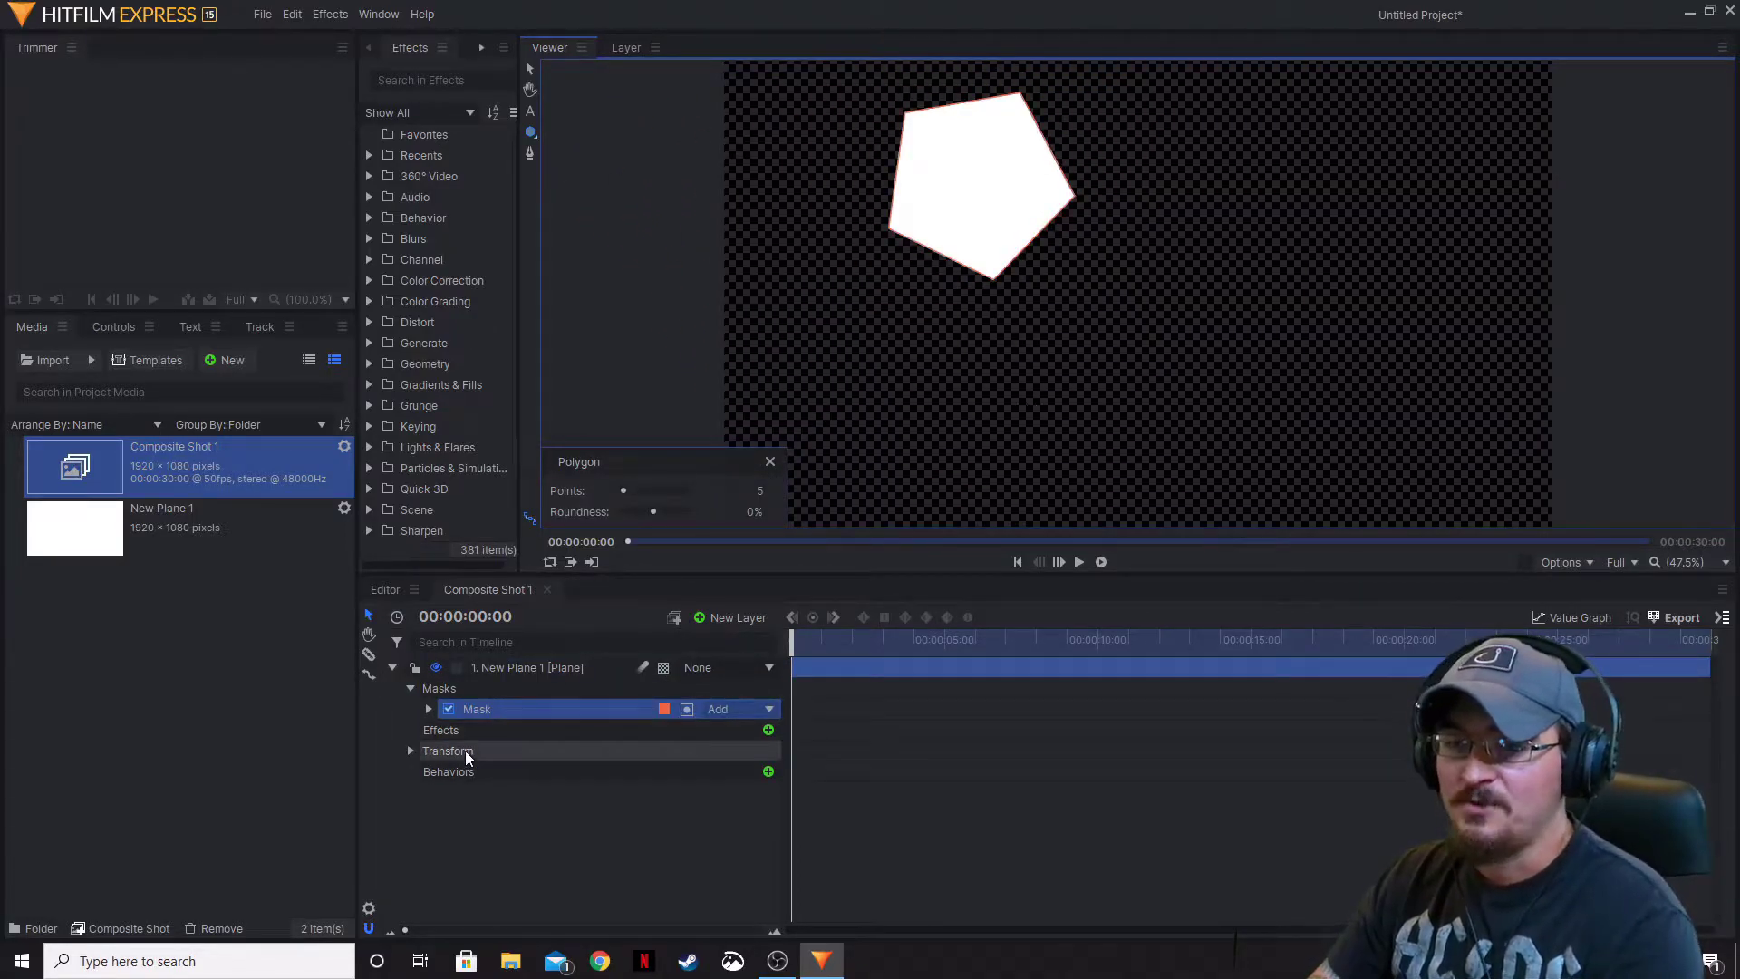
{"action": "left_click", "coordinate": [110, 328]}
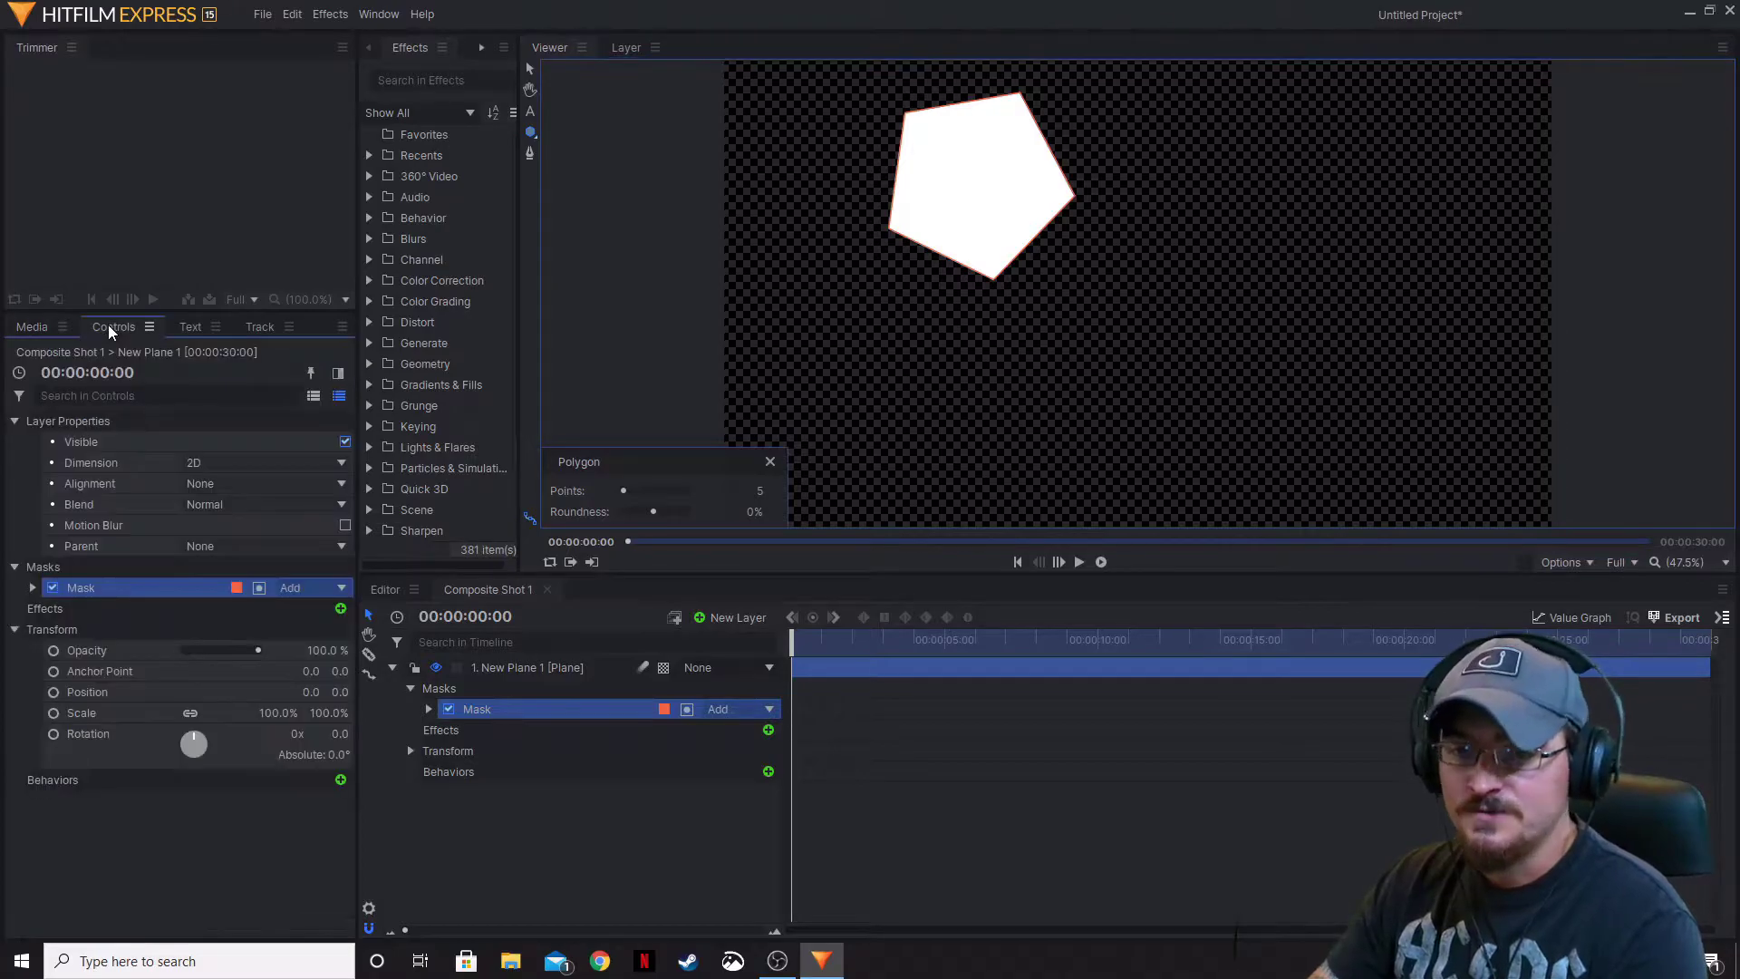
{"action": "left_click", "coordinate": [32, 590]}
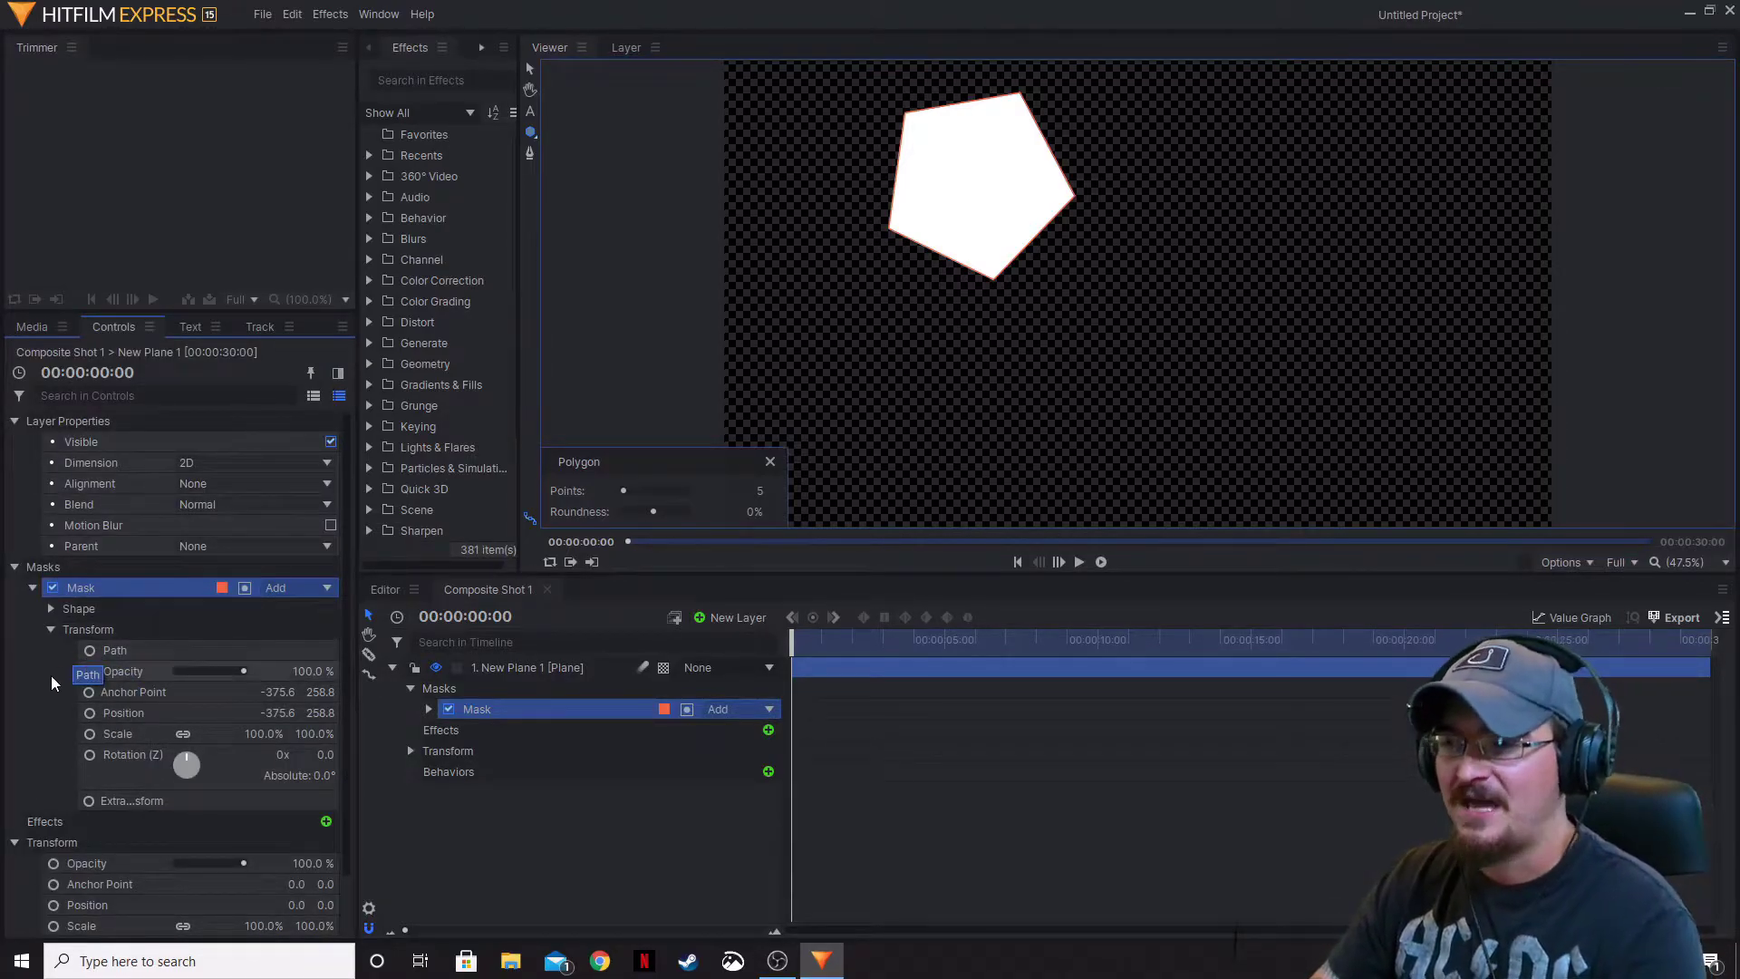
- Reshape the pentagon by moving its top, right and bottom points, then select all points
{"action": "left_click", "coordinate": [531, 153]}
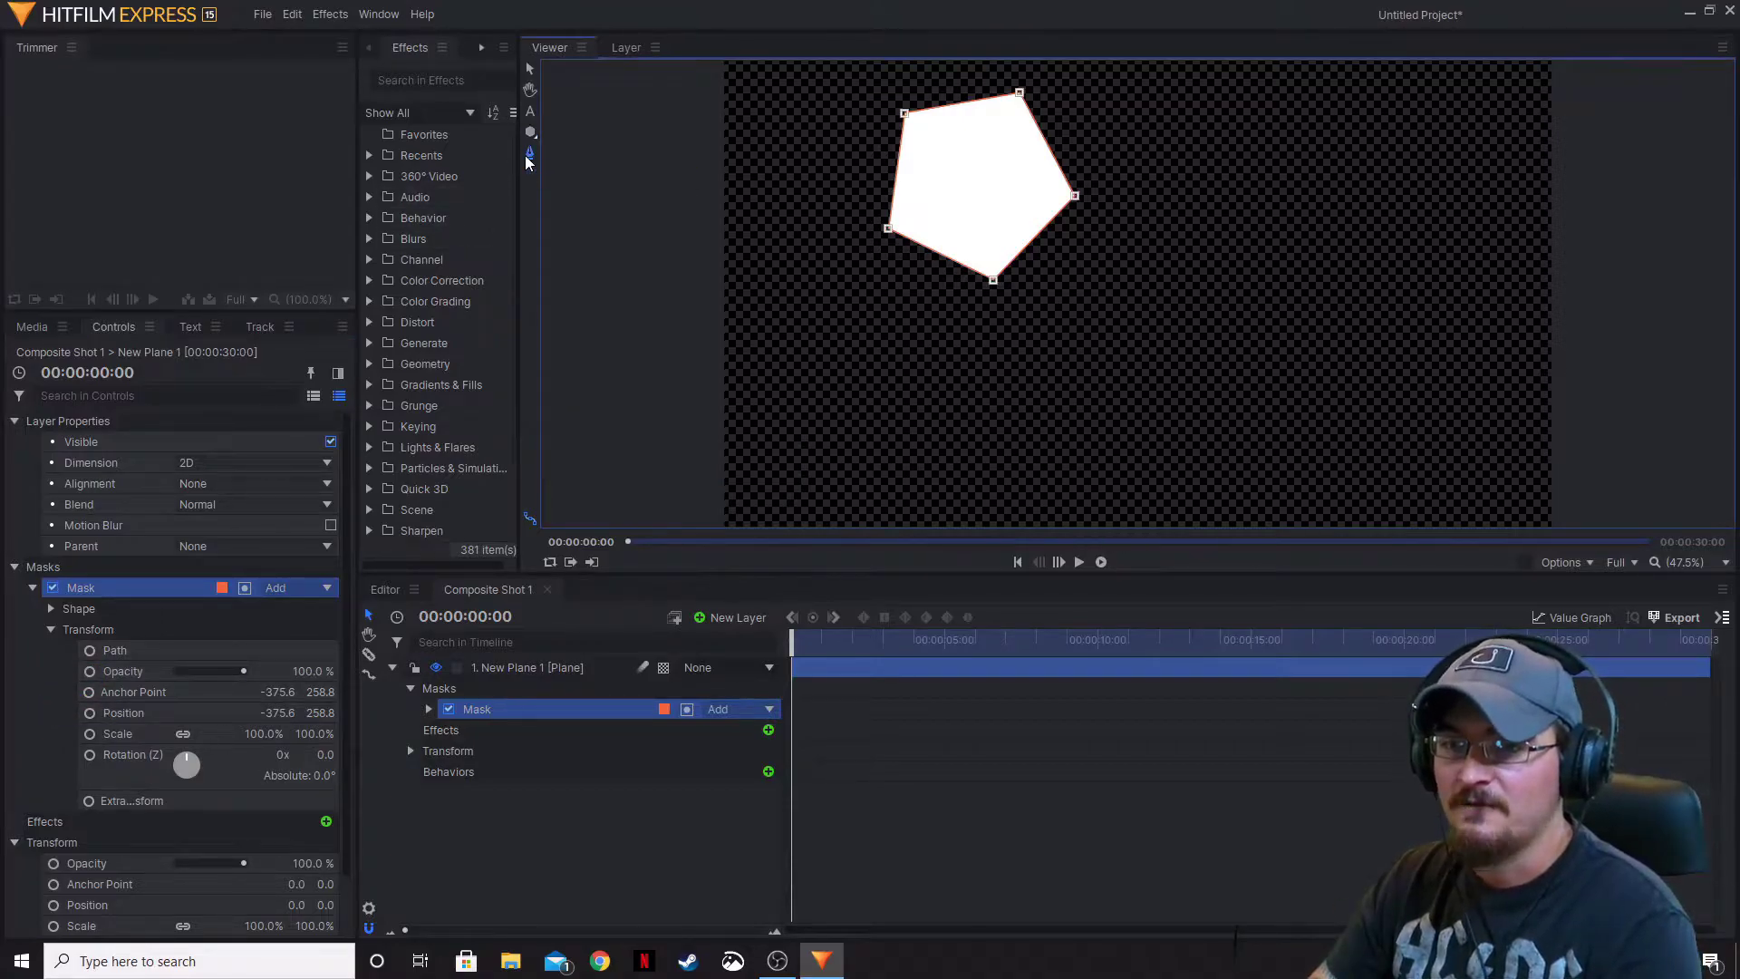
{"action": "left_click_drag", "start_coordinate": [1020, 93], "coordinate": [1014, 74]}
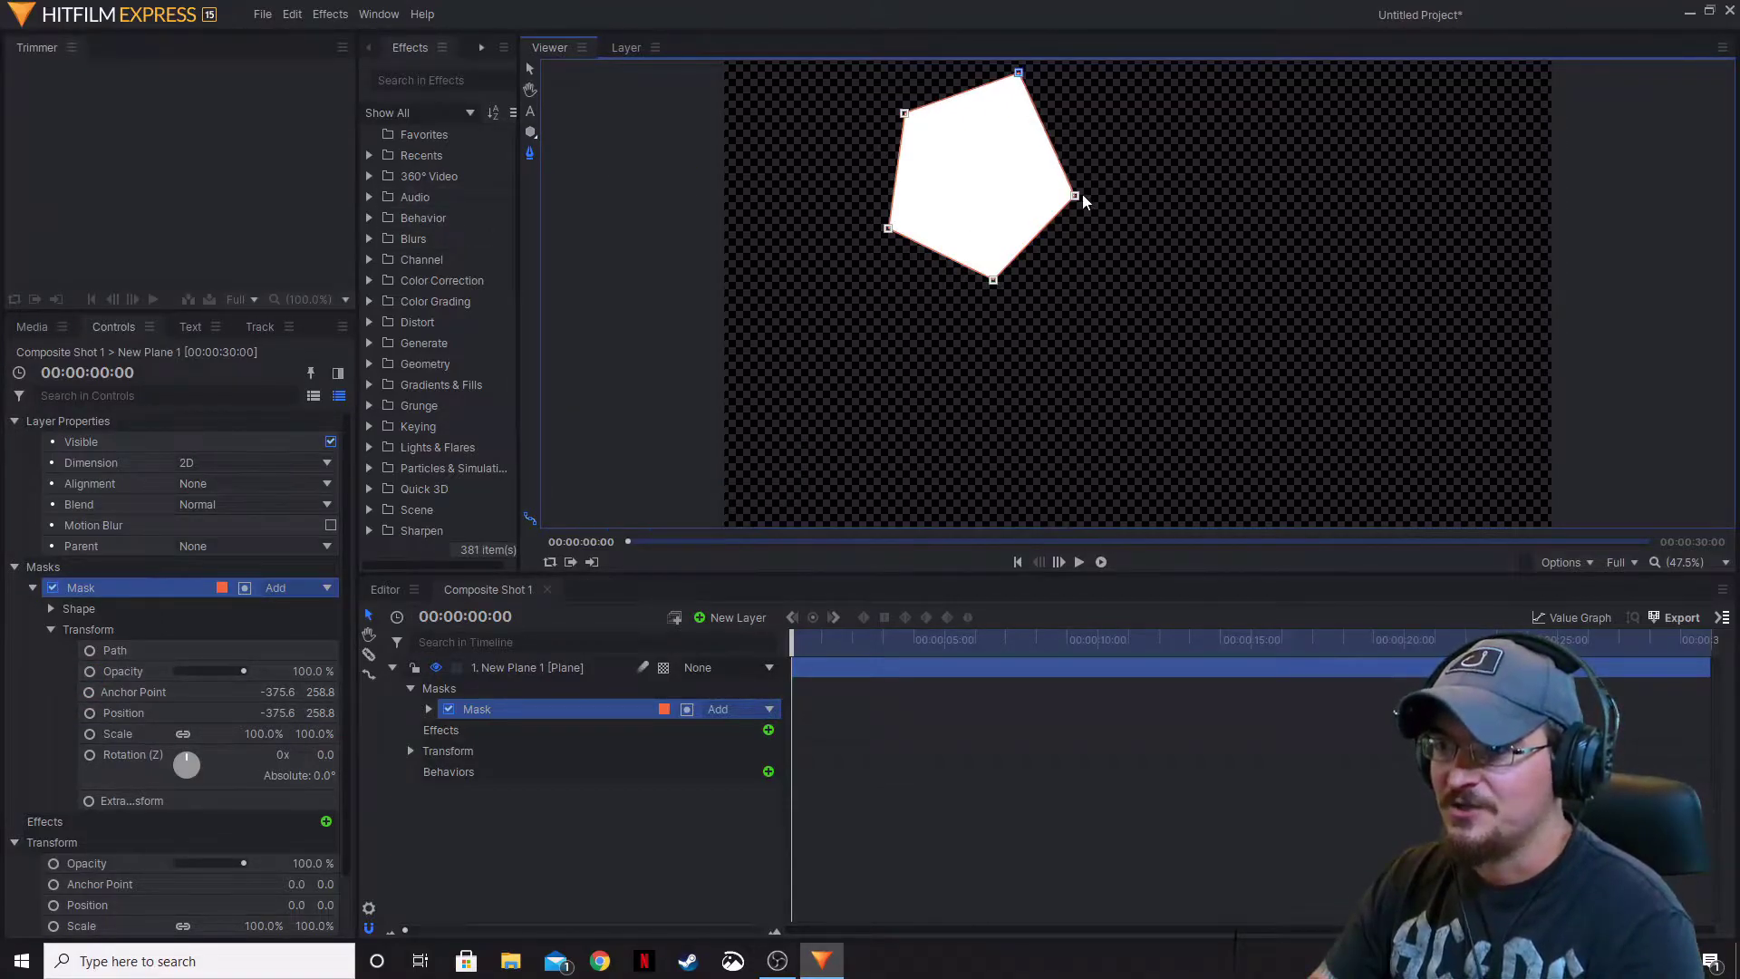
{"action": "left_click_drag", "start_coordinate": [1076, 195], "coordinate": [1112, 134]}
{"action": "left_click_drag", "start_coordinate": [993, 280], "coordinate": [1073, 260]}
{"action": "left_click_drag", "start_coordinate": [1243, 360], "coordinate": [870, 119]}
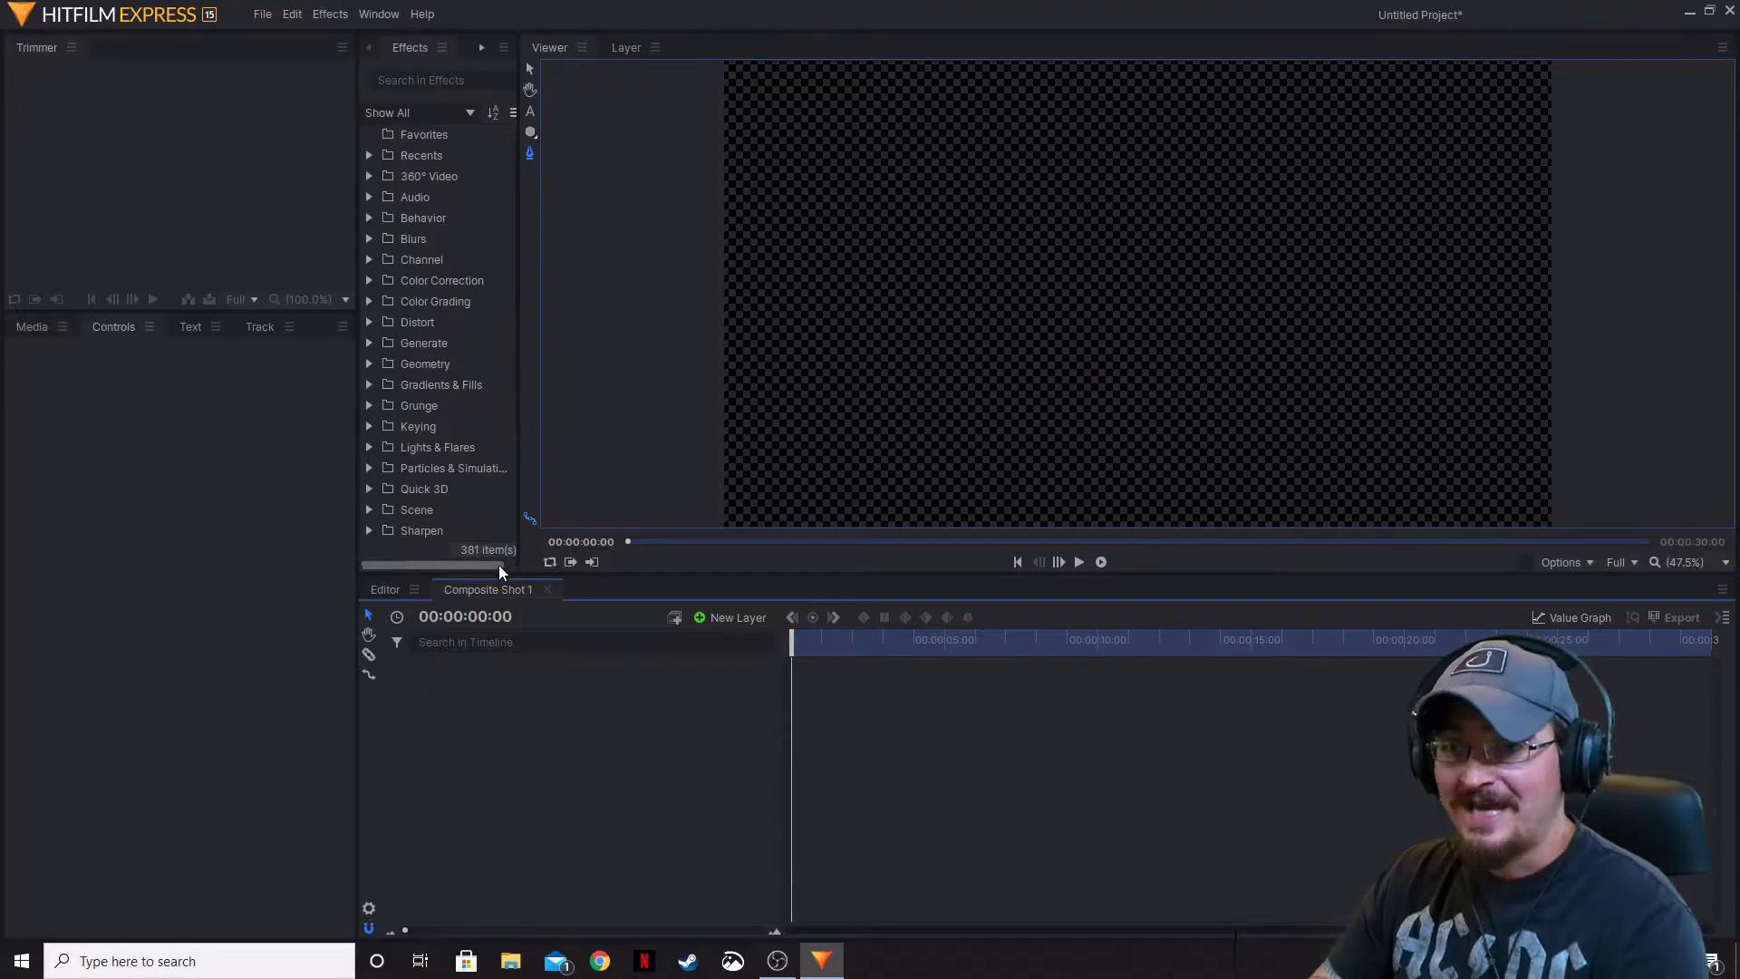
- Check the media bin and editor timeline, then return to Composite Shot 1
{"action": "left_click", "coordinate": [32, 328]}
{"action": "left_click", "coordinate": [377, 592]}
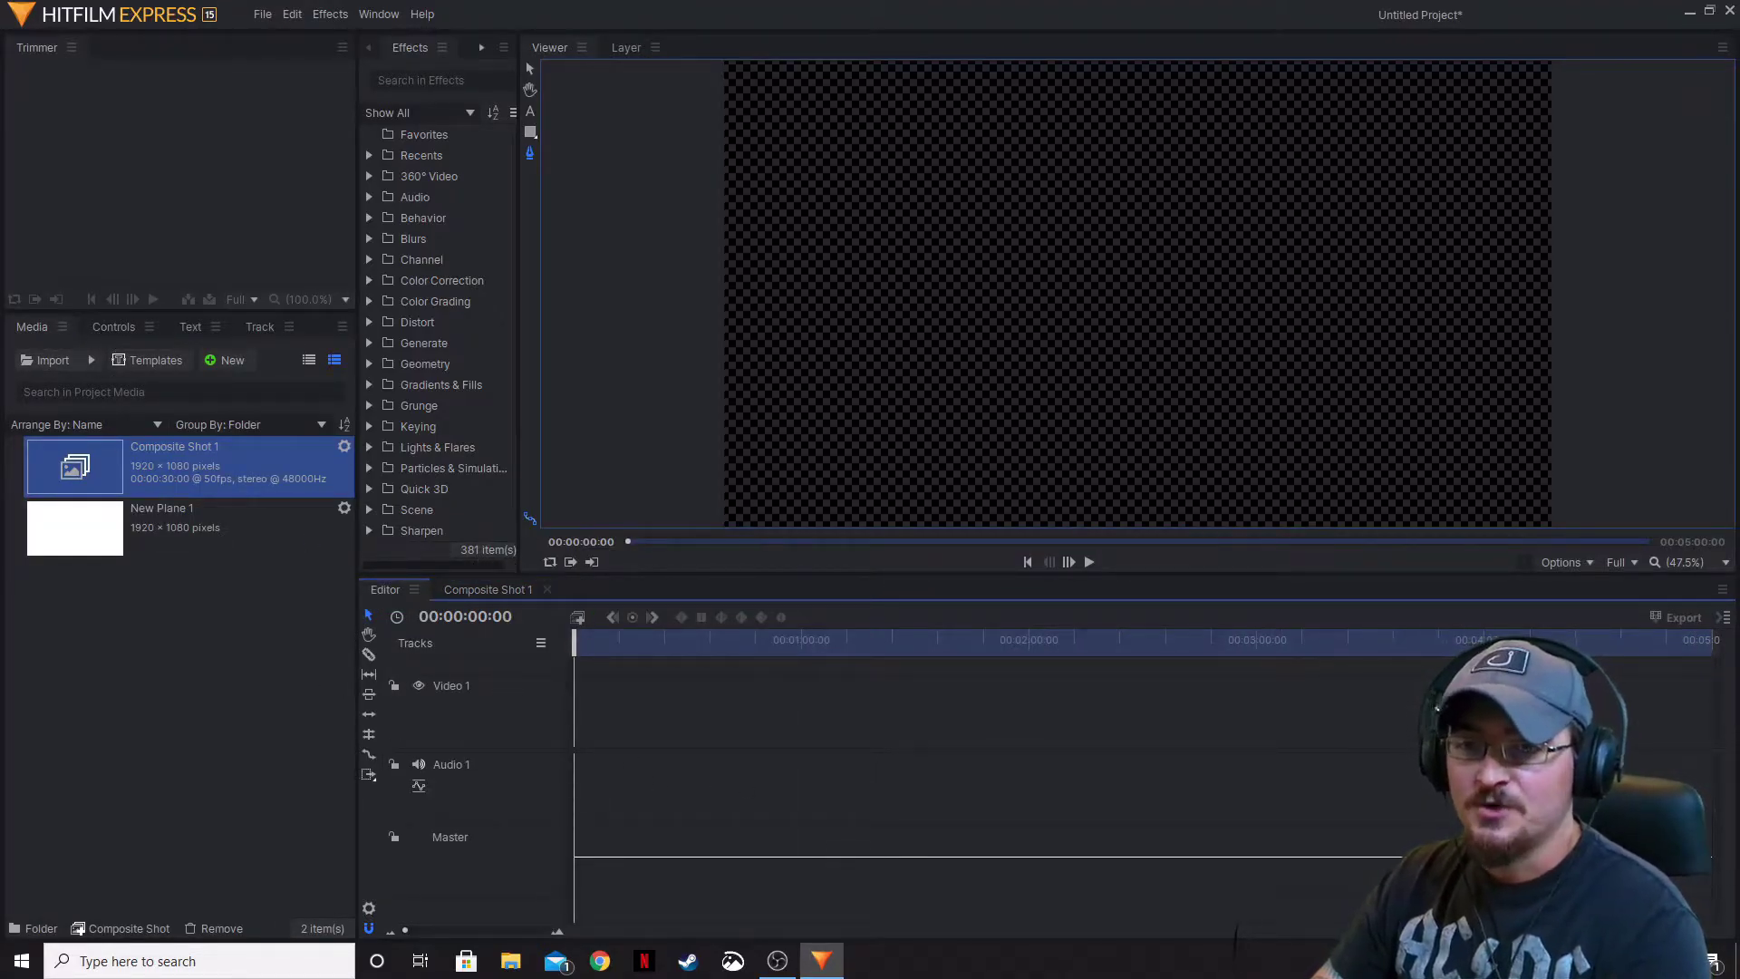
{"action": "left_click", "coordinate": [496, 591]}
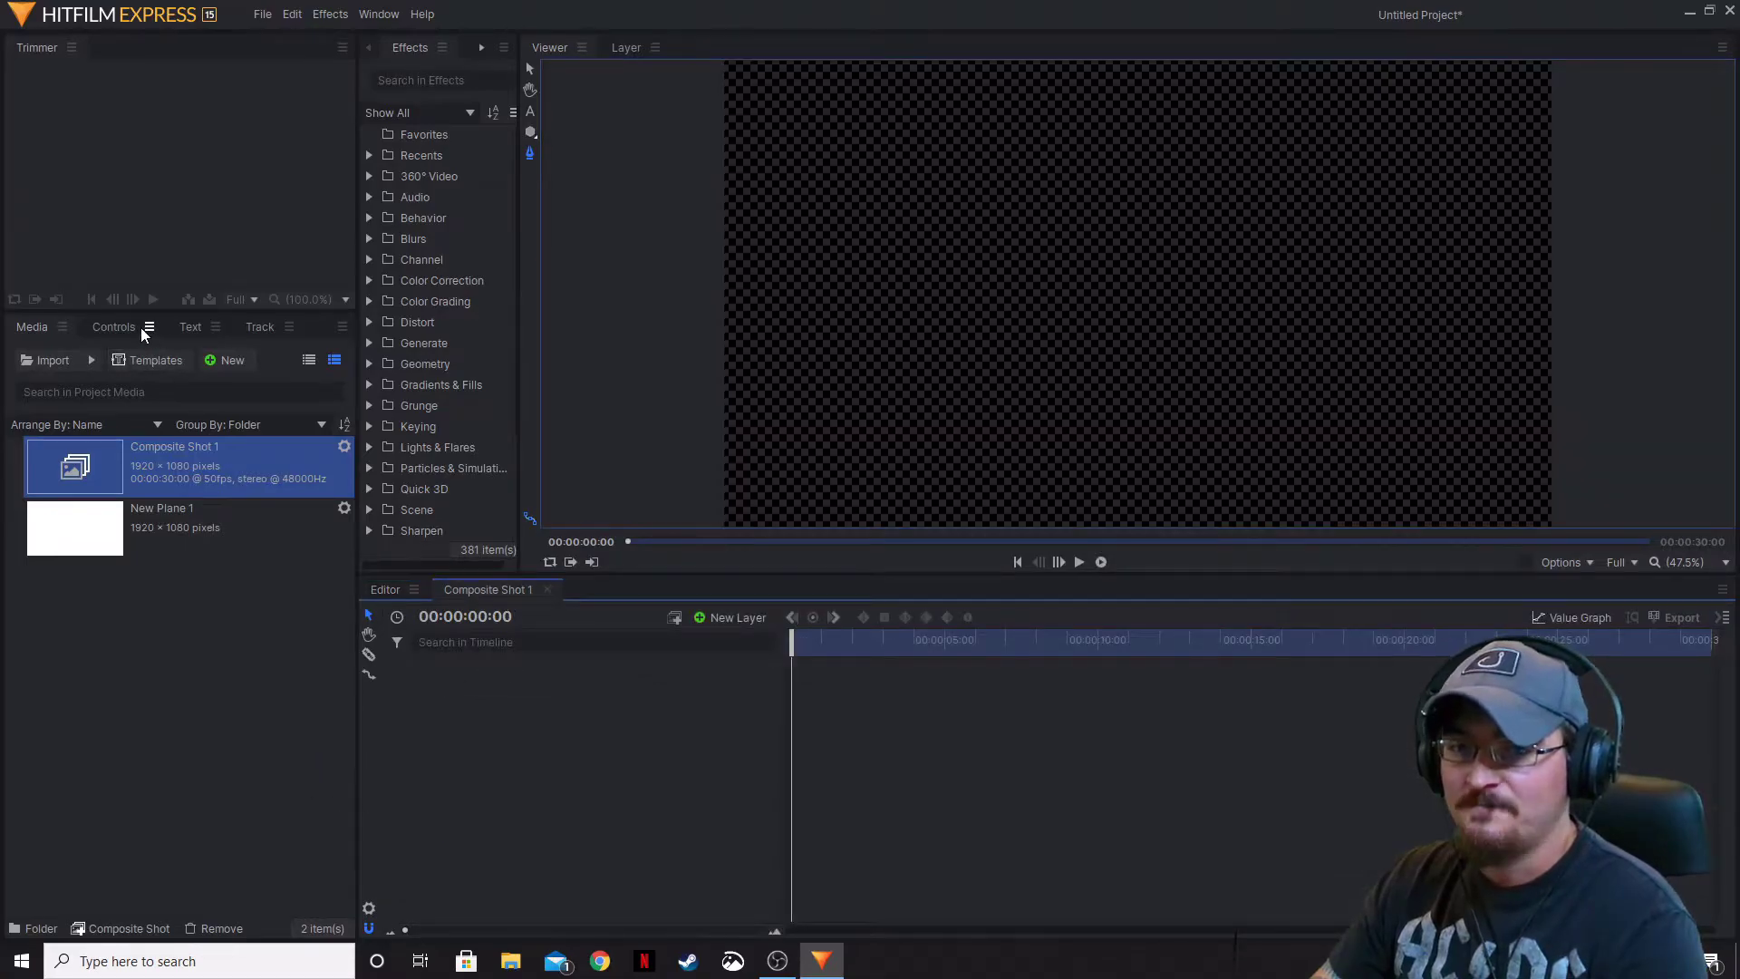
- Add a text layer reading 'Text Outline' and enlarge its font size to 208
{"action": "left_click", "coordinate": [190, 327]}
{"action": "left_click", "coordinate": [530, 112]}
{"action": "left_click", "coordinate": [901, 276]}
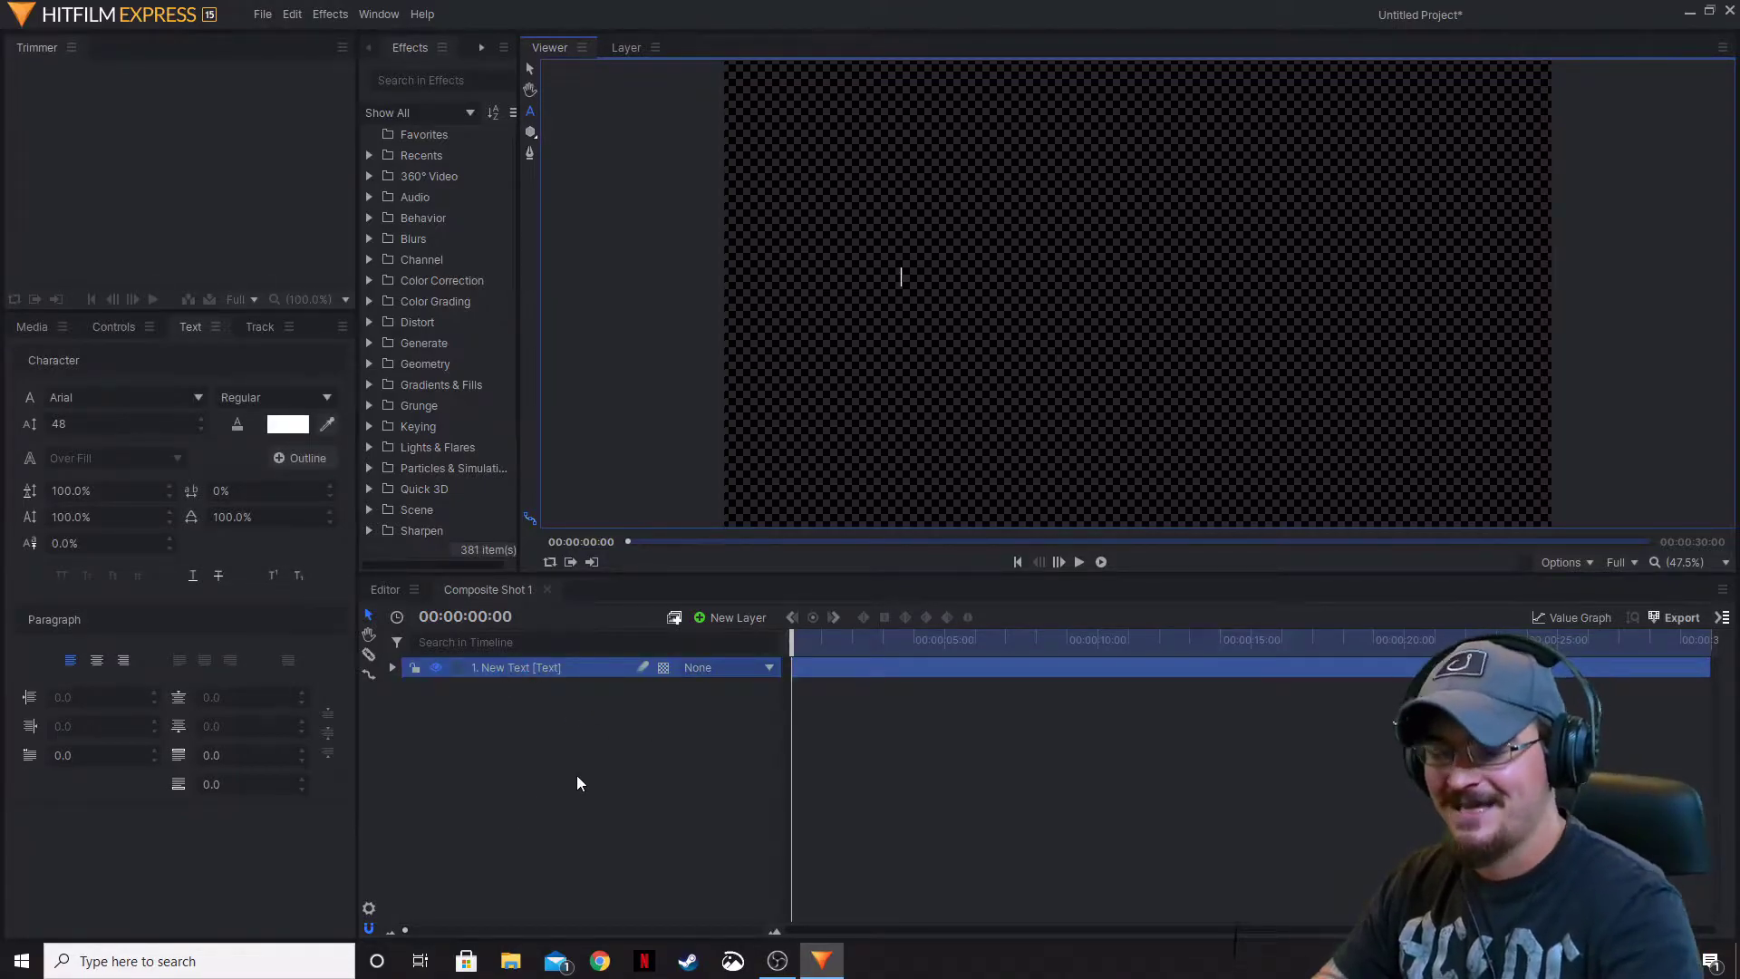
{"action": "type", "text": "Text "}
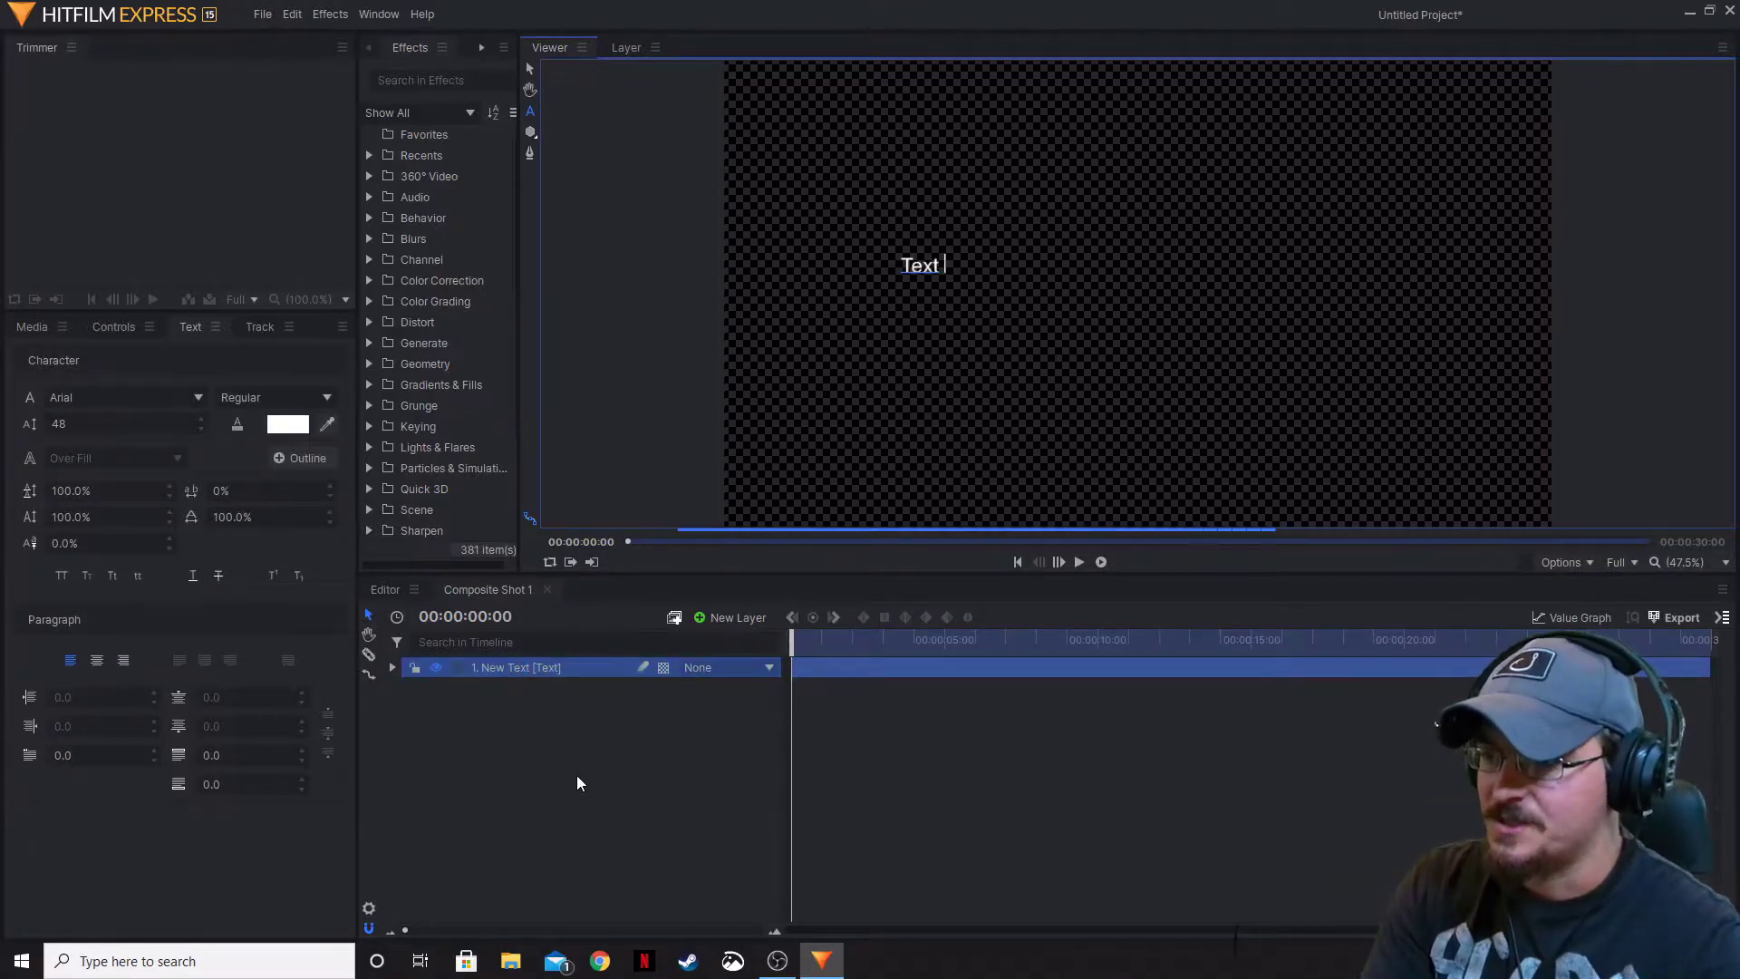
{"action": "type", "text": "Outline"}
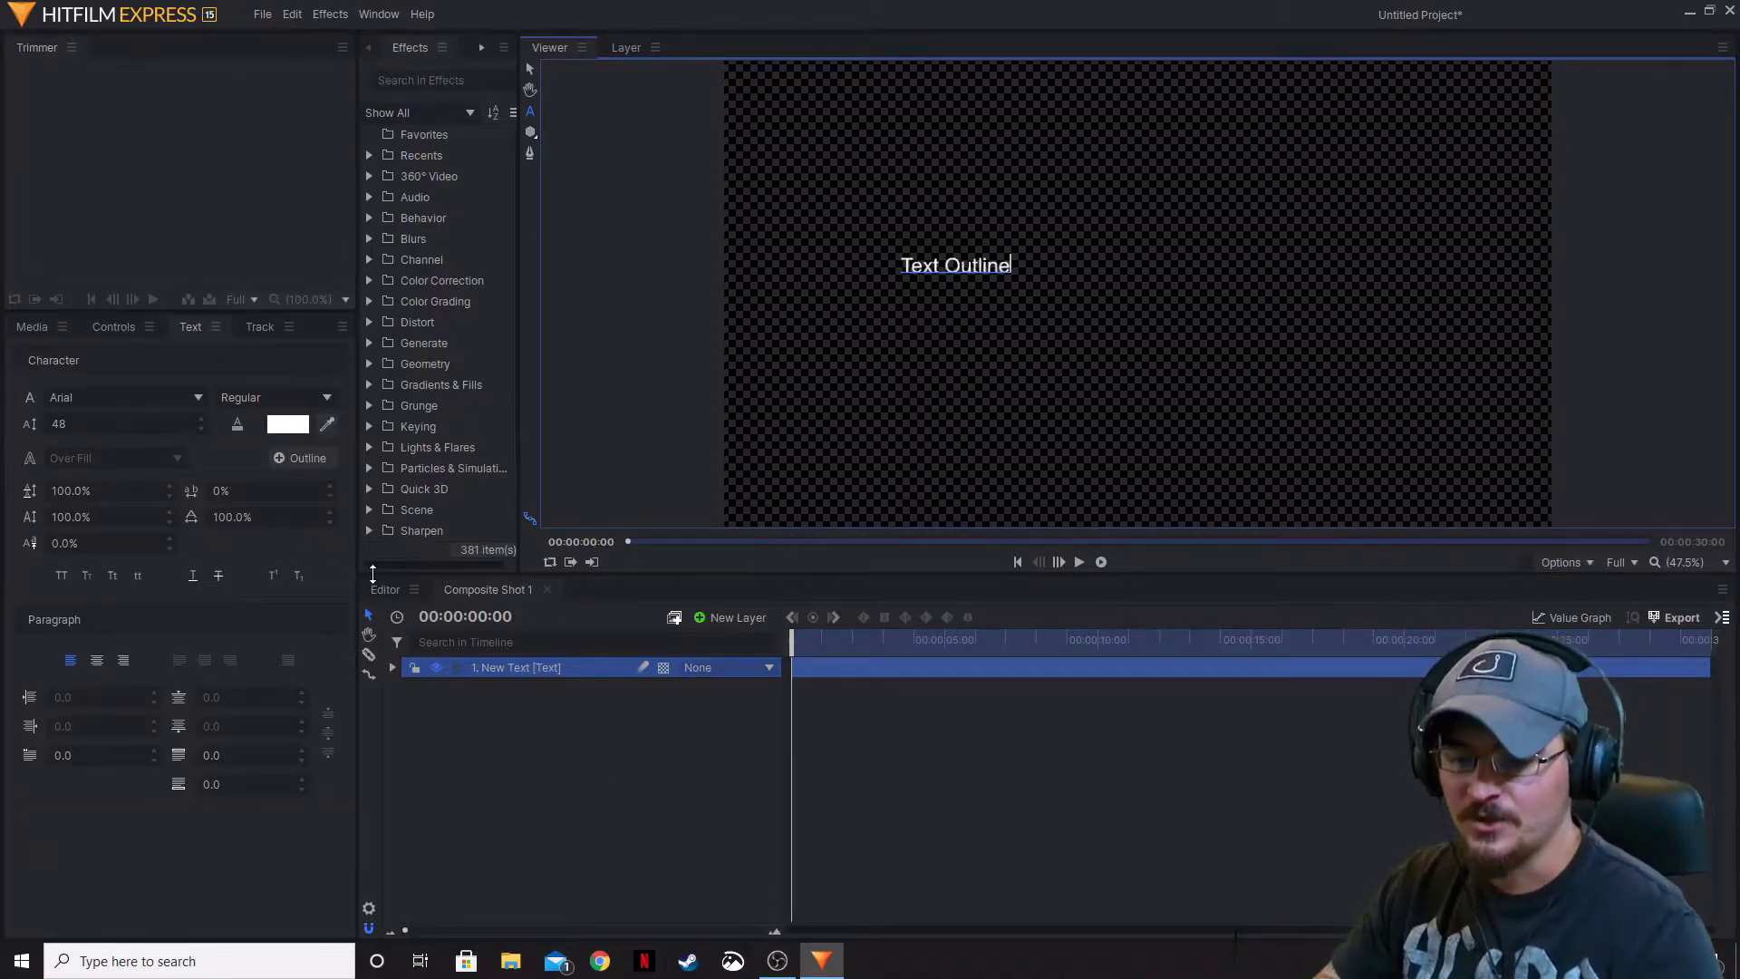
{"action": "key", "text": "ctrl+a"}
{"action": "left_click_drag", "start_coordinate": [66, 424], "coordinate": [197, 423]}
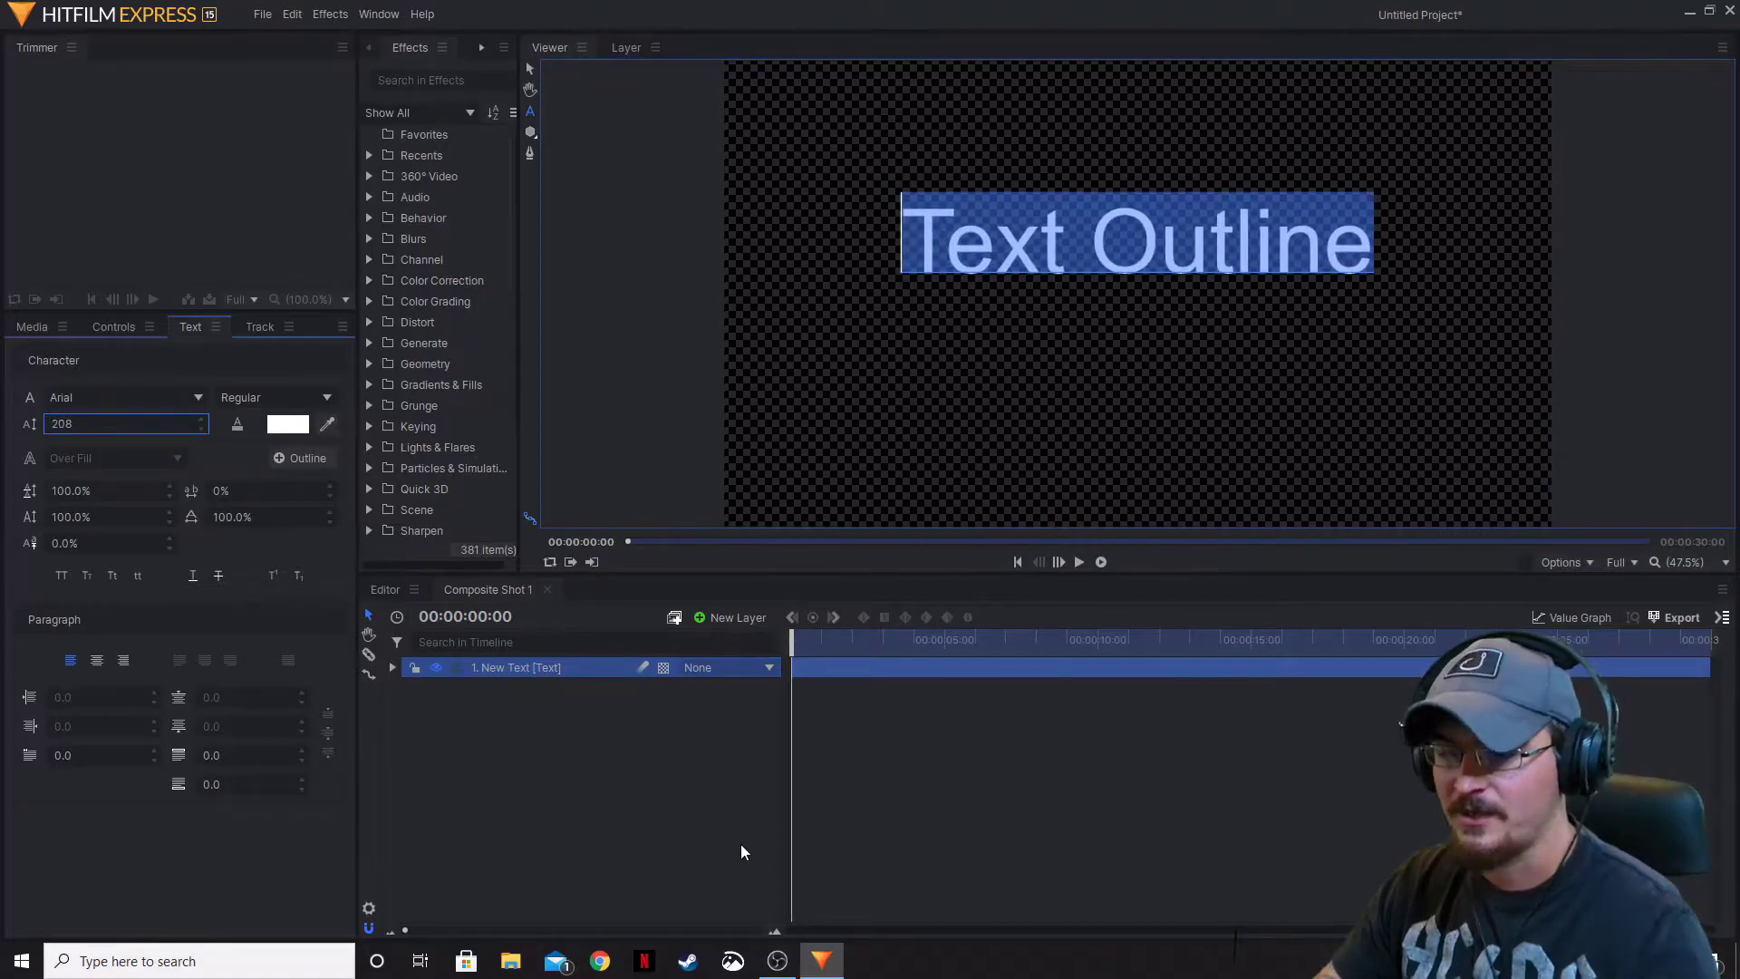
{"action": "left_click", "coordinate": [707, 835]}
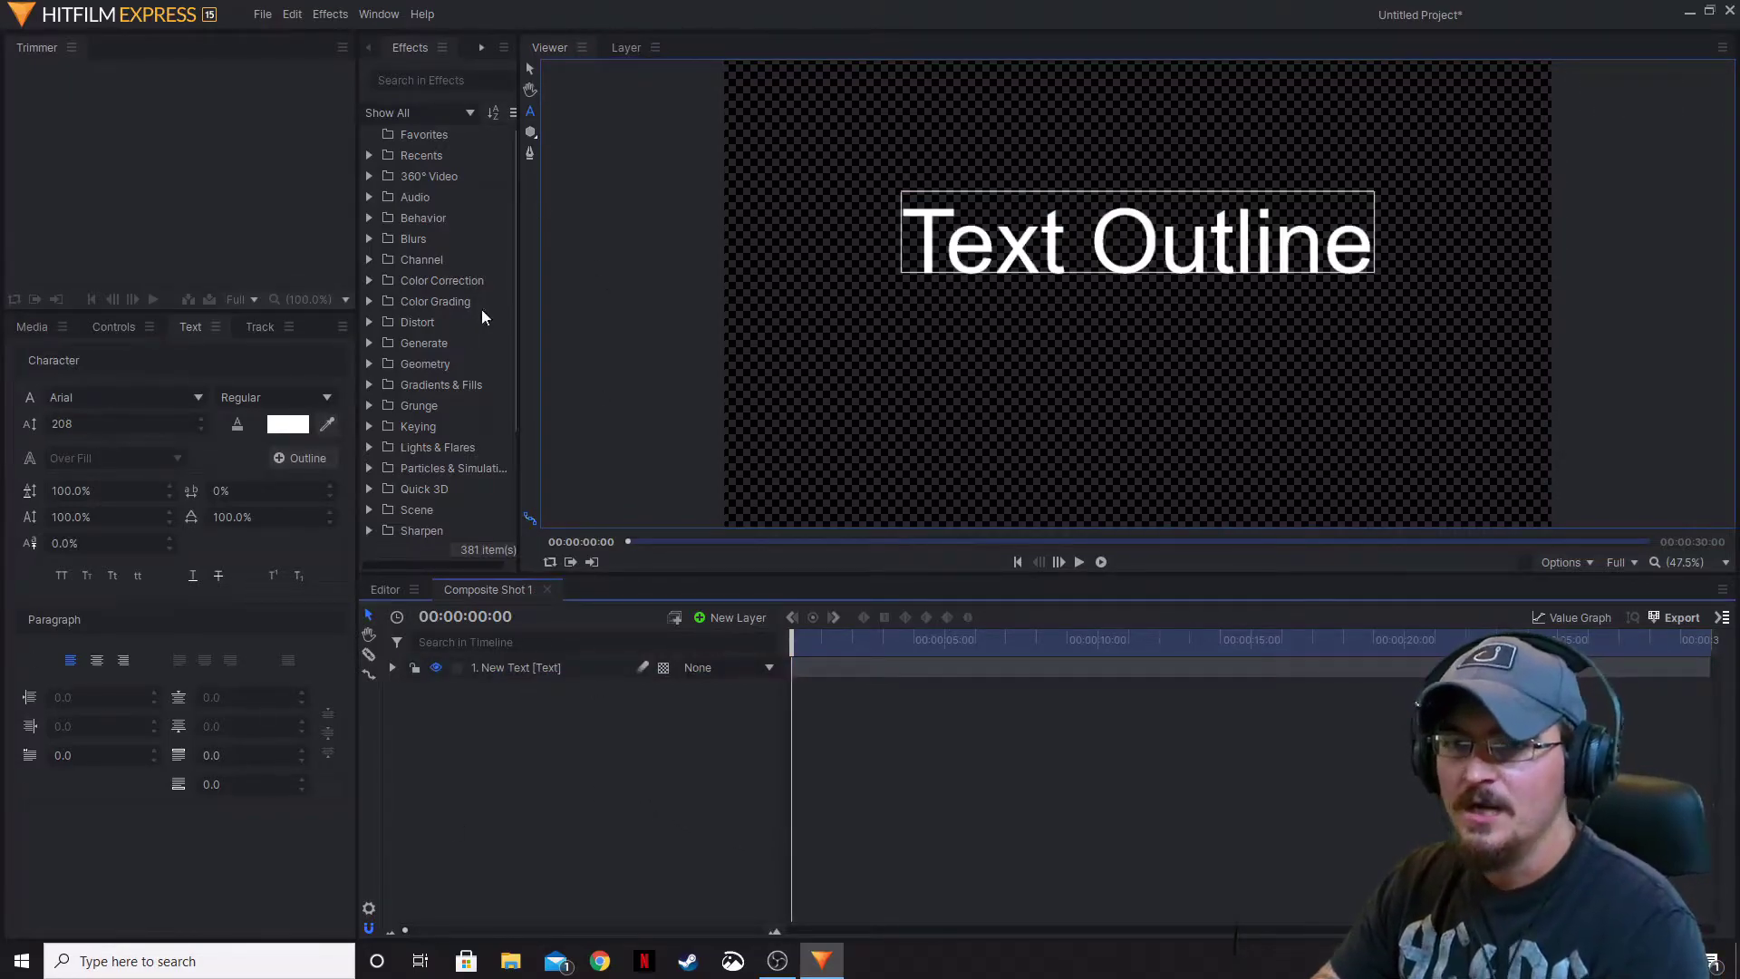
- Select all of the 'Text Outline' text again for editing
{"action": "left_click", "coordinate": [1165, 249]}
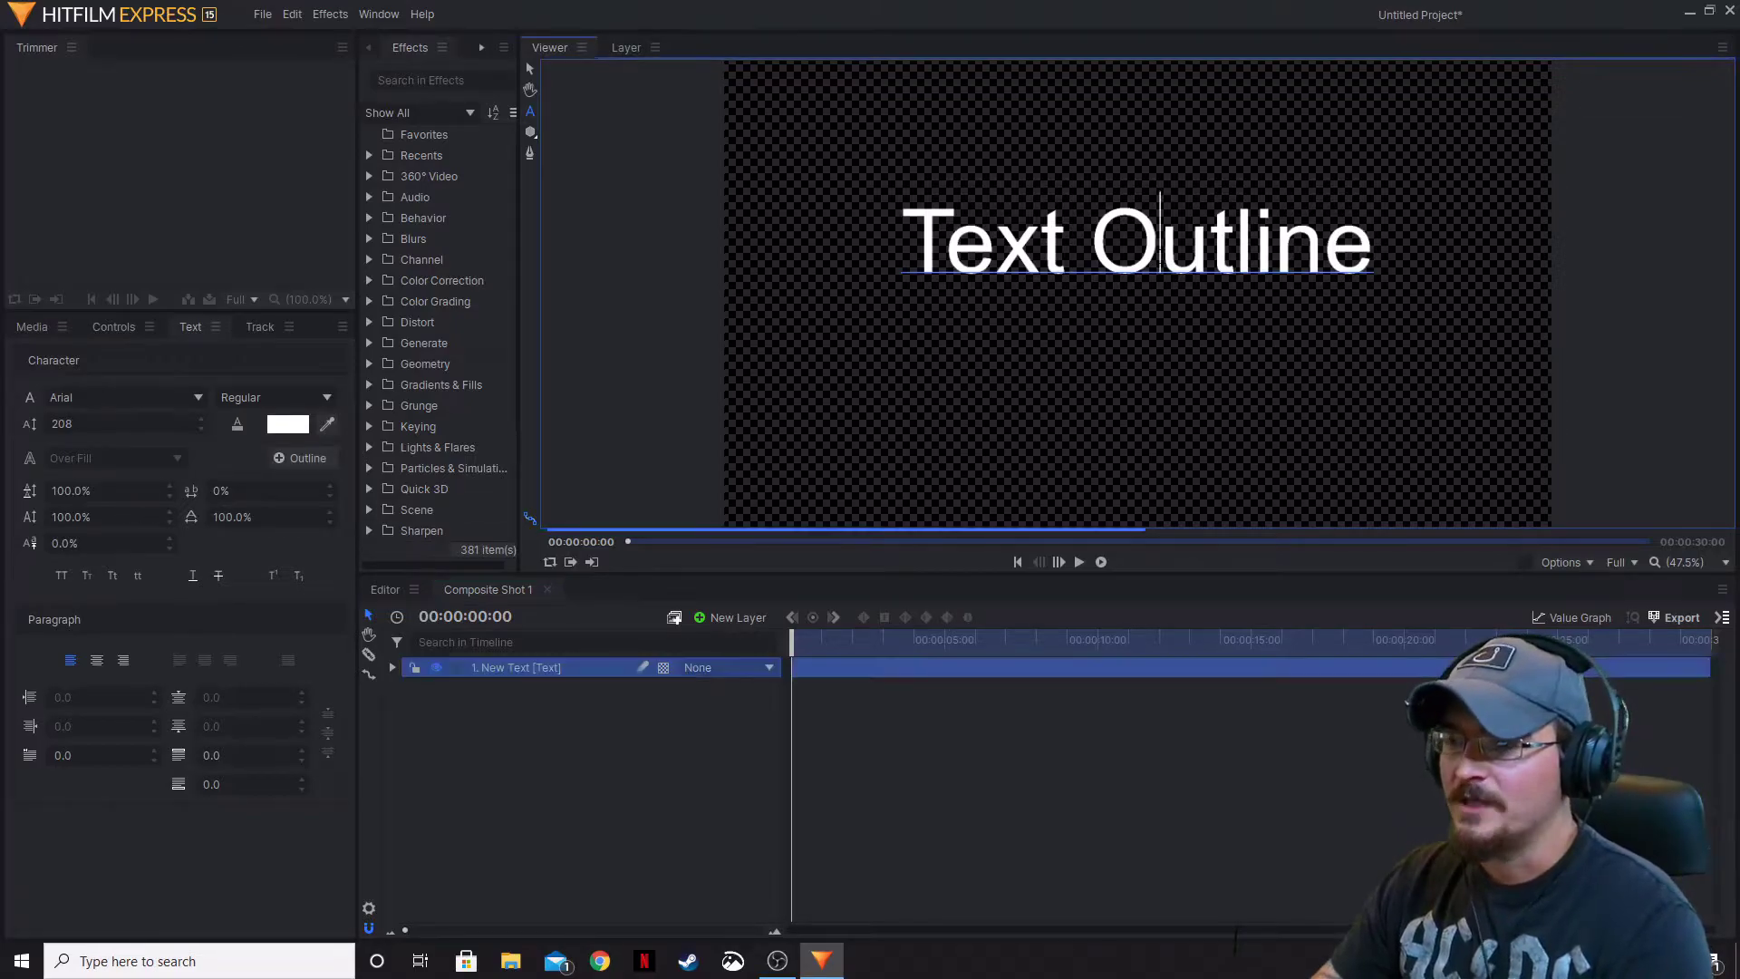
{"action": "double_click", "coordinate": [1165, 250]}
{"action": "key", "text": "ctrl+a"}
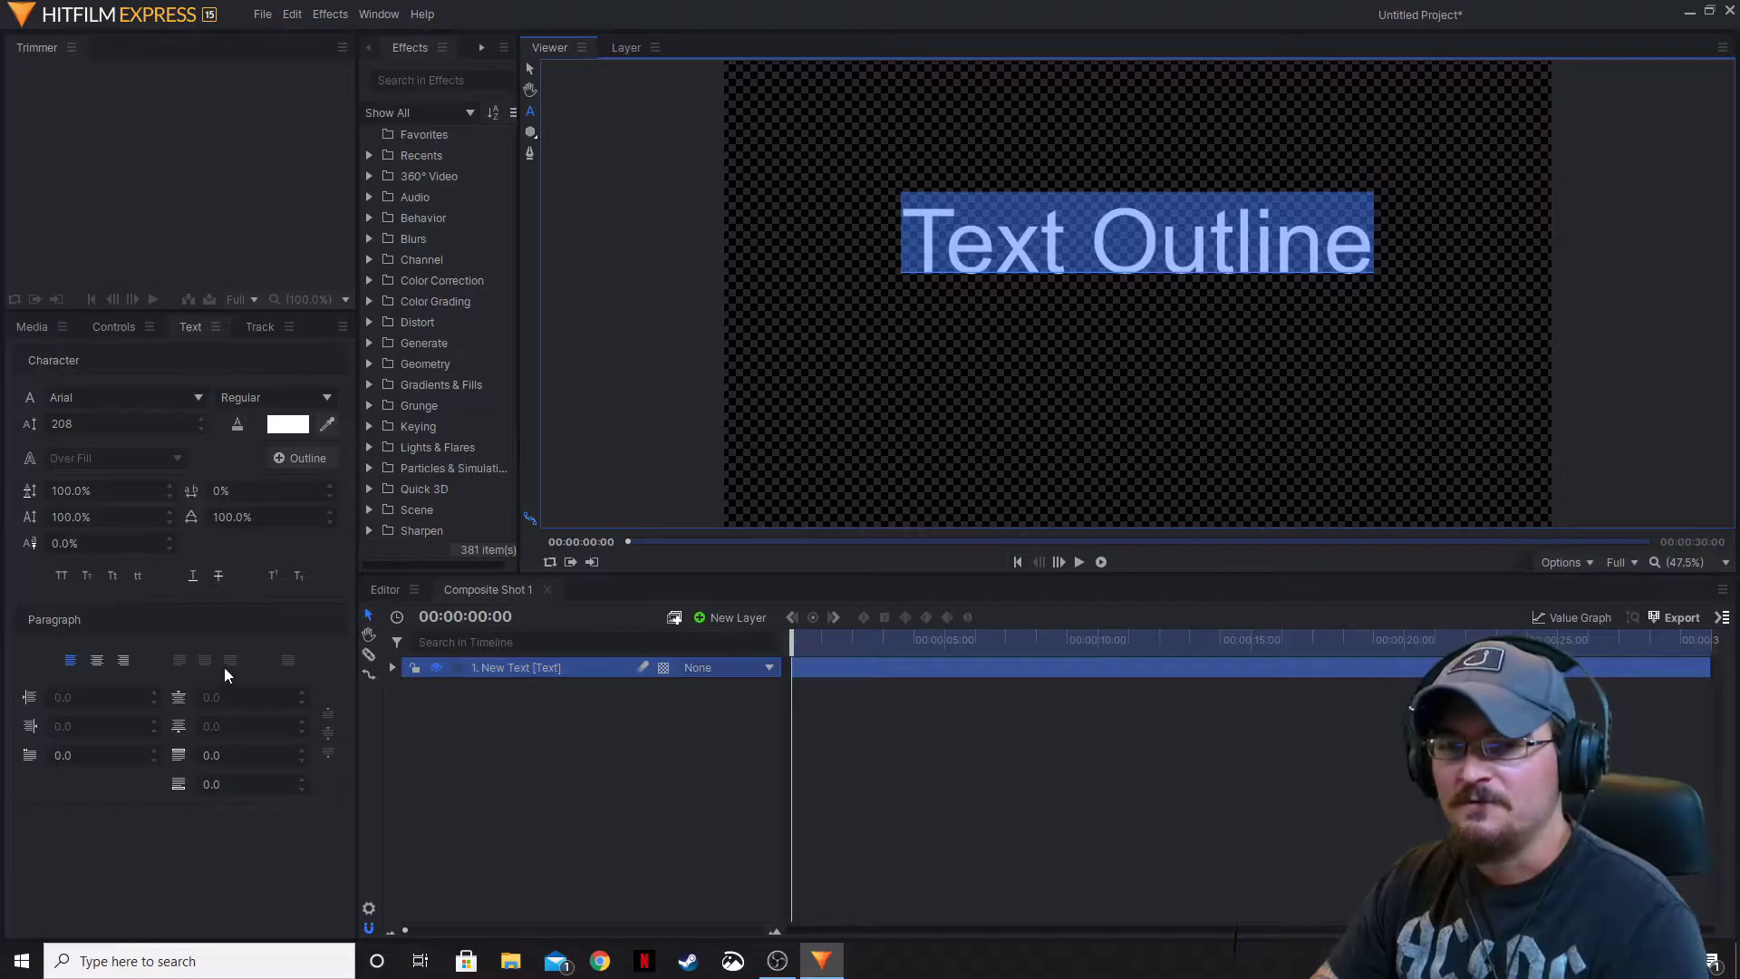
- Add a red outline to the text and try it over, then under, the fill
{"action": "left_click", "coordinate": [296, 464]}
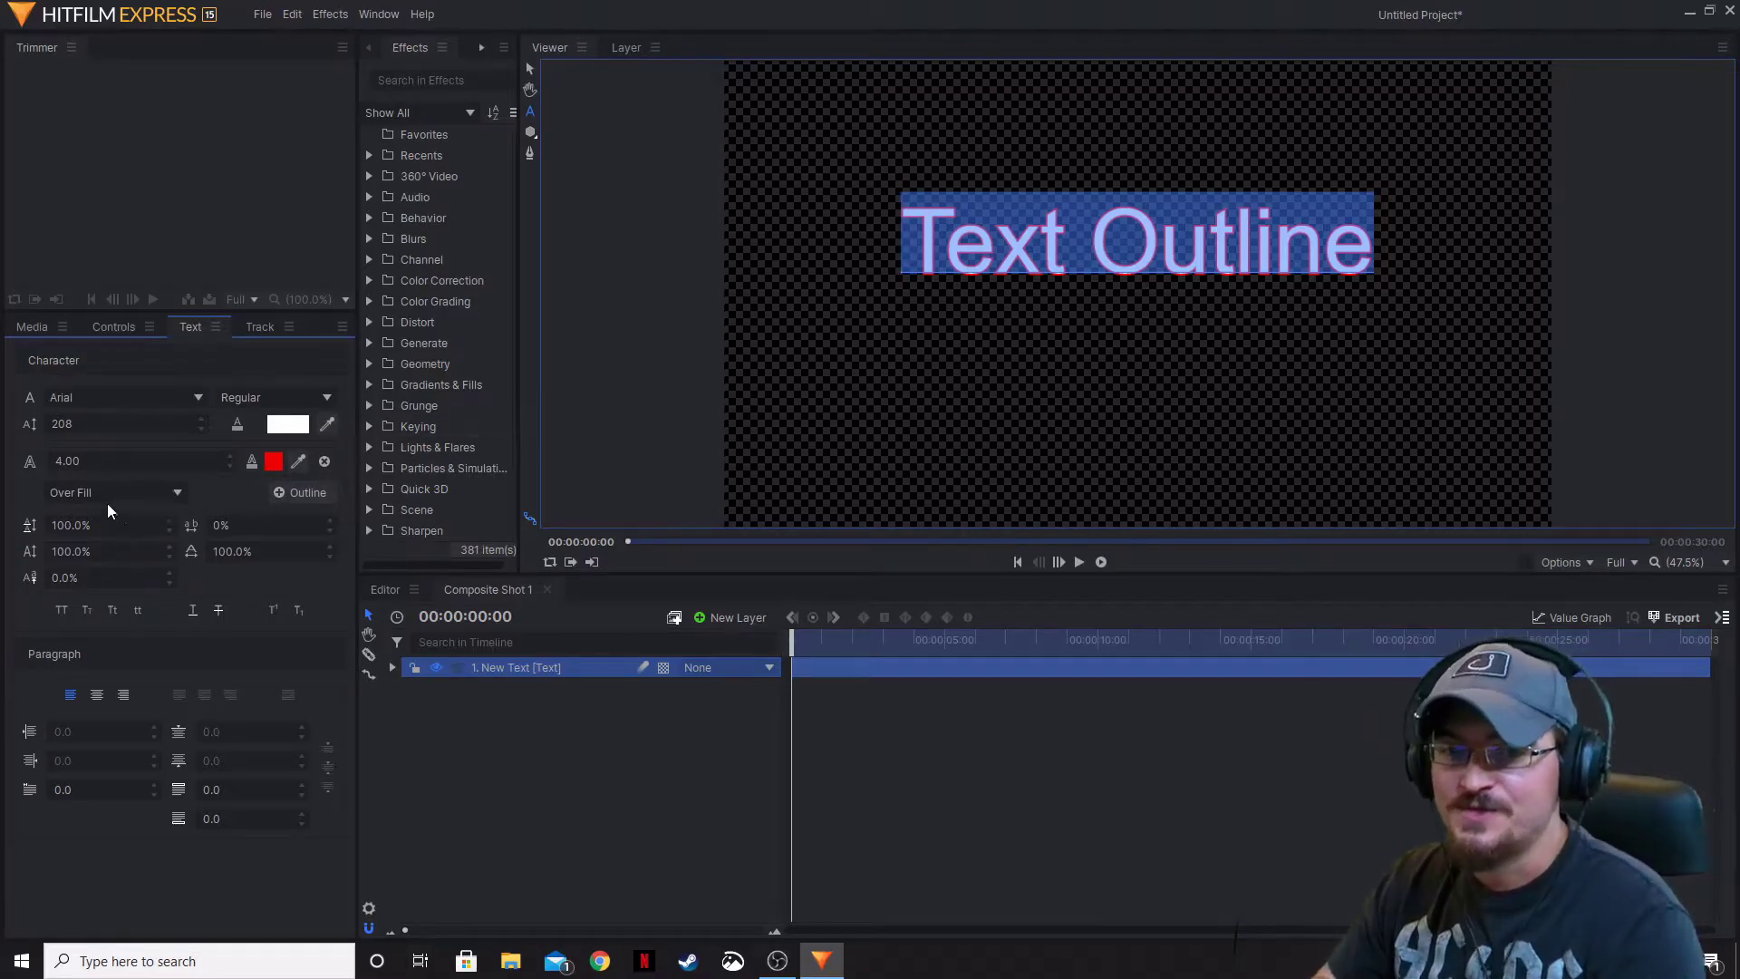
{"action": "left_click", "coordinate": [179, 494]}
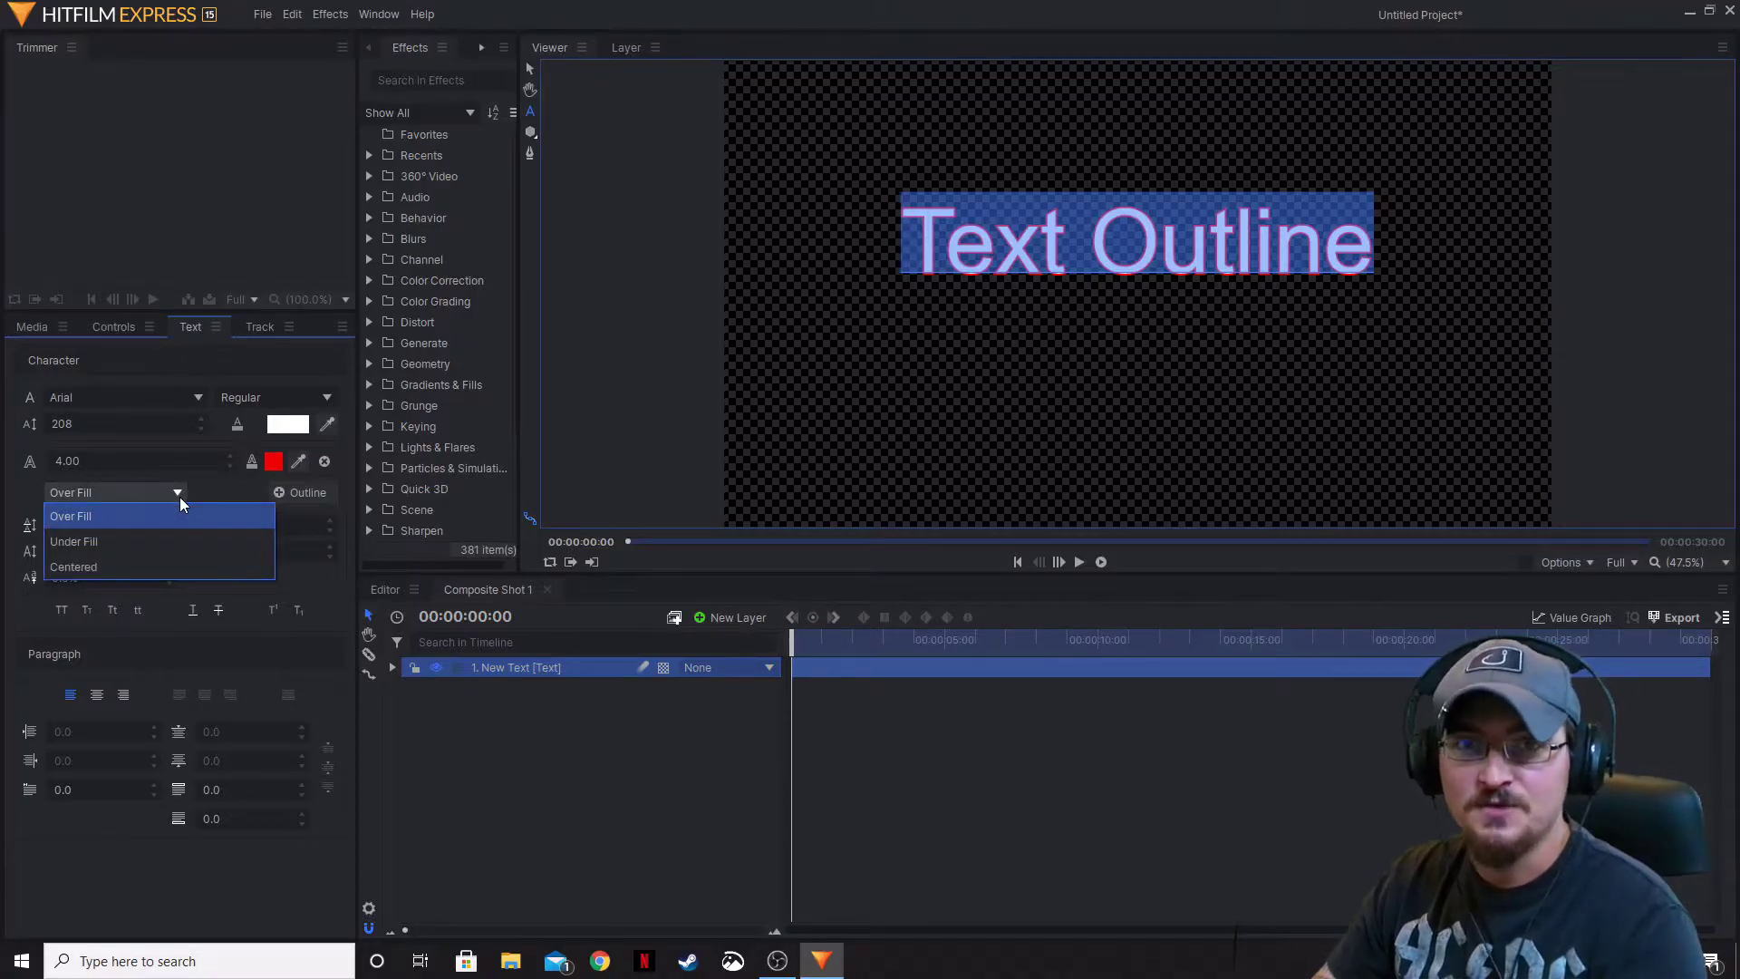
{"action": "left_click", "coordinate": [100, 517]}
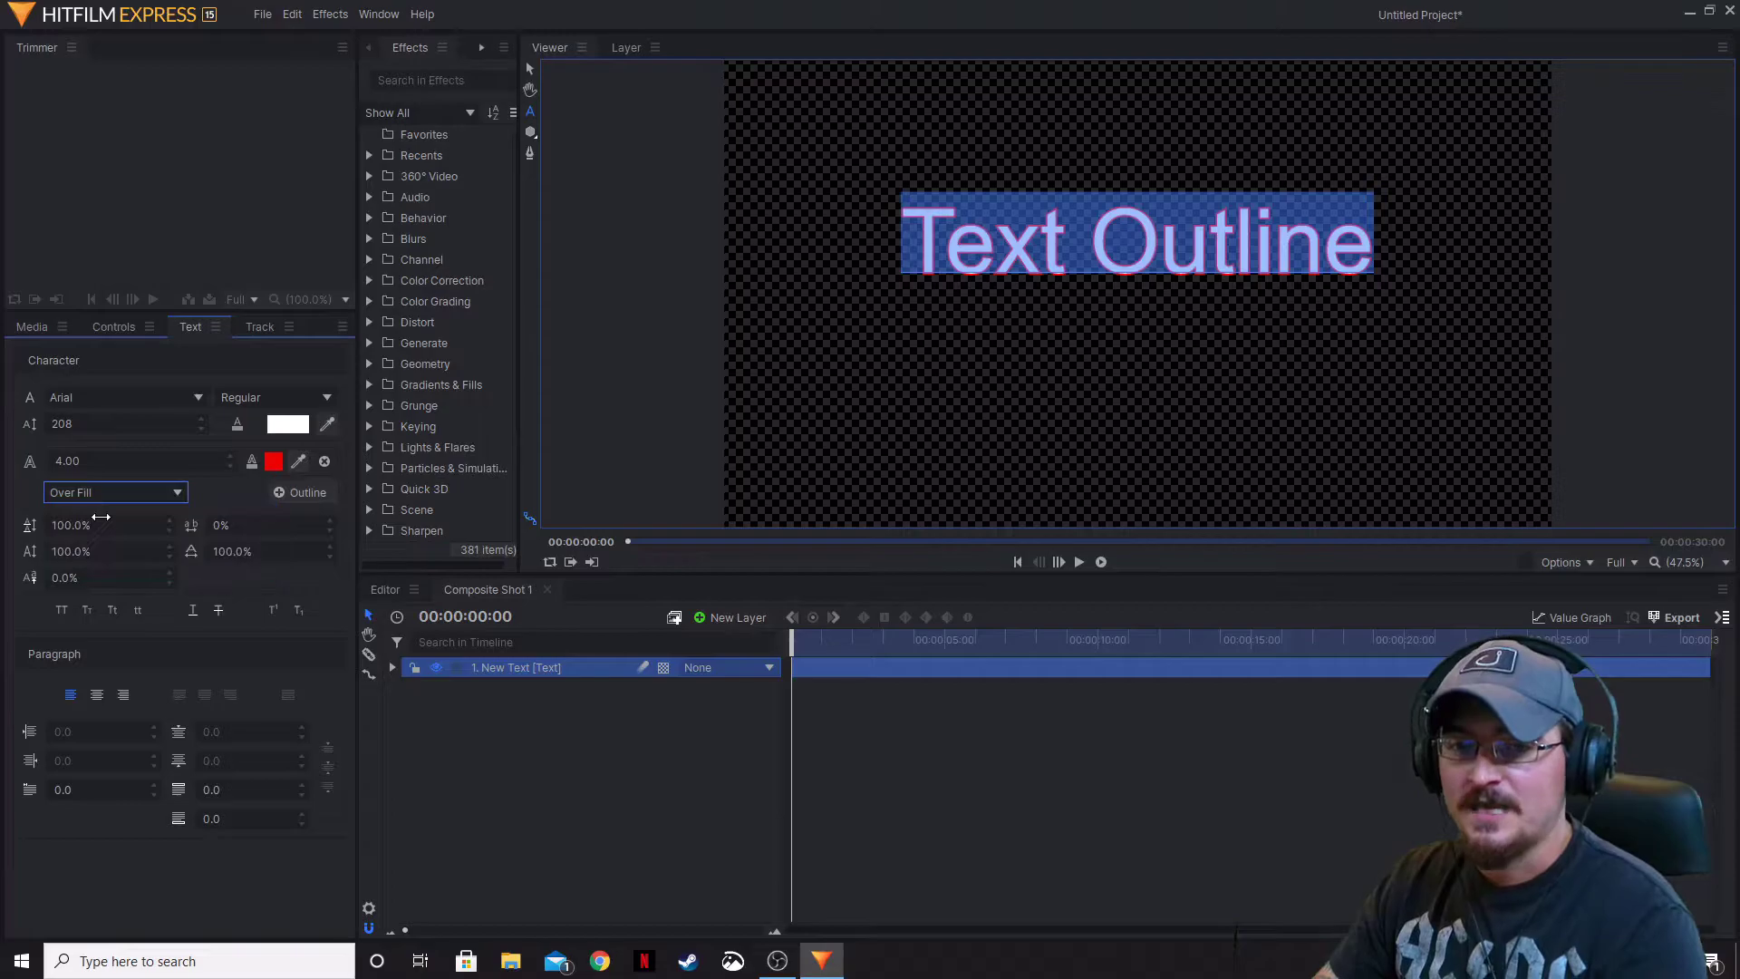
{"action": "left_click", "coordinate": [179, 494]}
{"action": "left_click", "coordinate": [91, 541]}
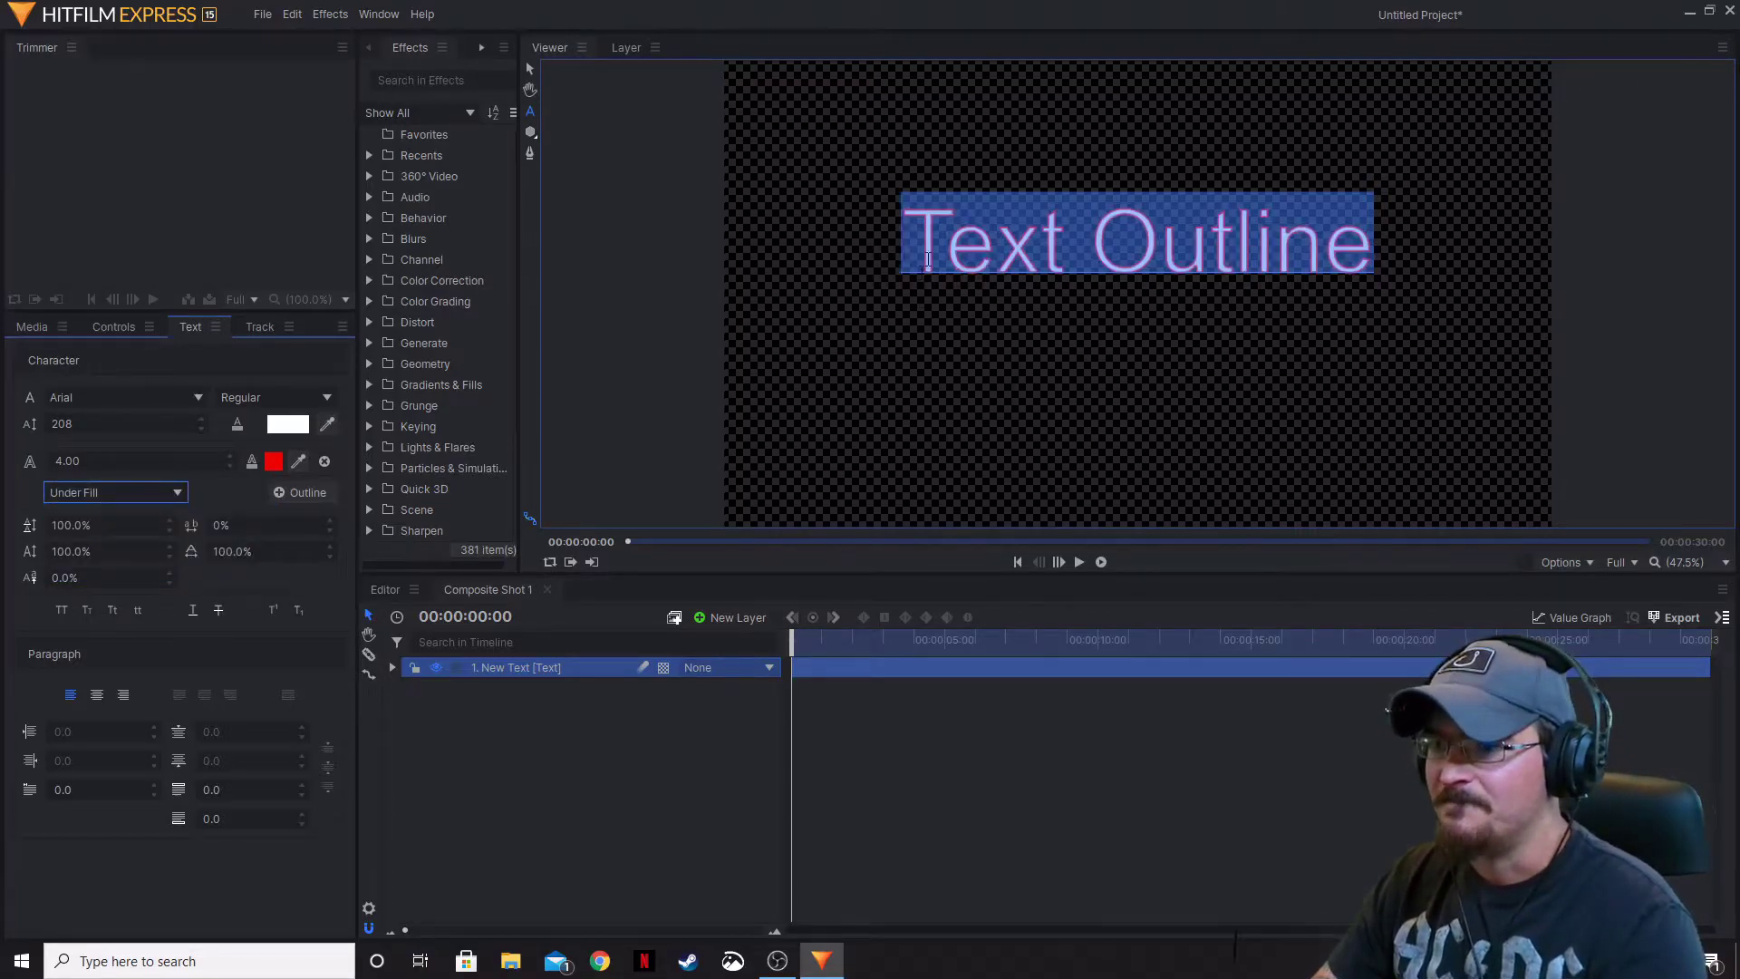
{"action": "scroll", "coordinate": [928, 245], "scroll_direction": "up", "scroll_amount": 10}
{"action": "scroll", "coordinate": [930, 240], "scroll_direction": "up", "scroll_amount": 3}
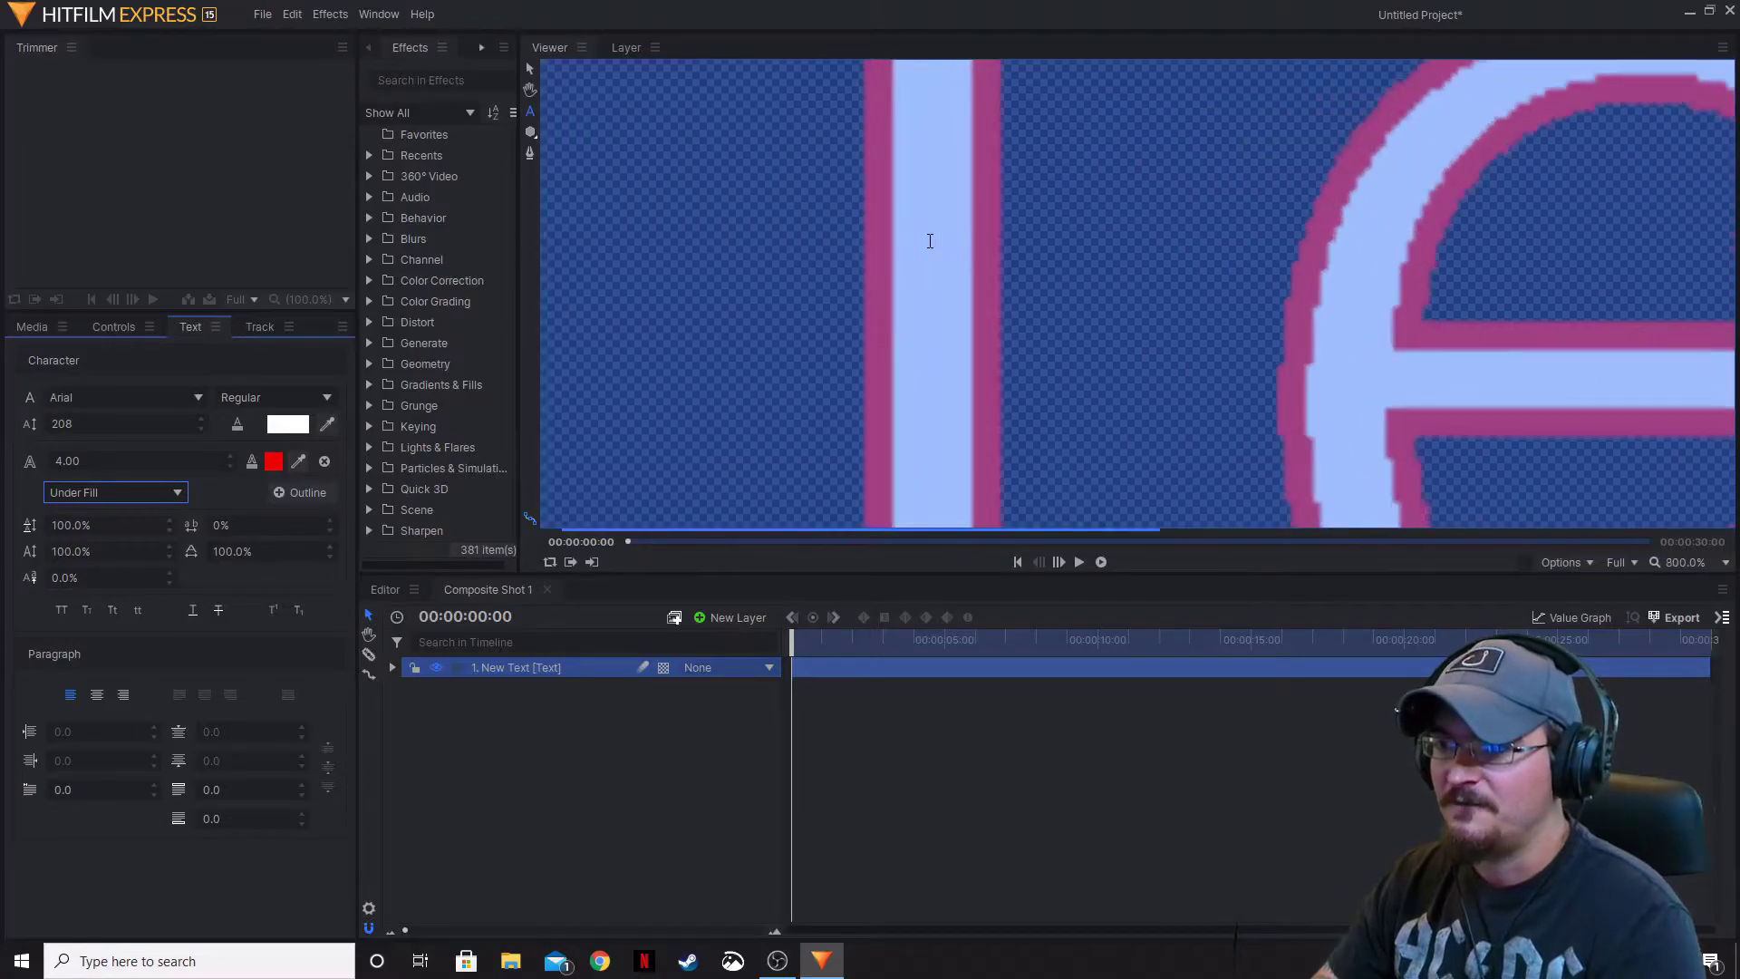
- Compare over and under placement, then centre the outline on the edges at width 4.55
{"action": "left_click", "coordinate": [180, 492]}
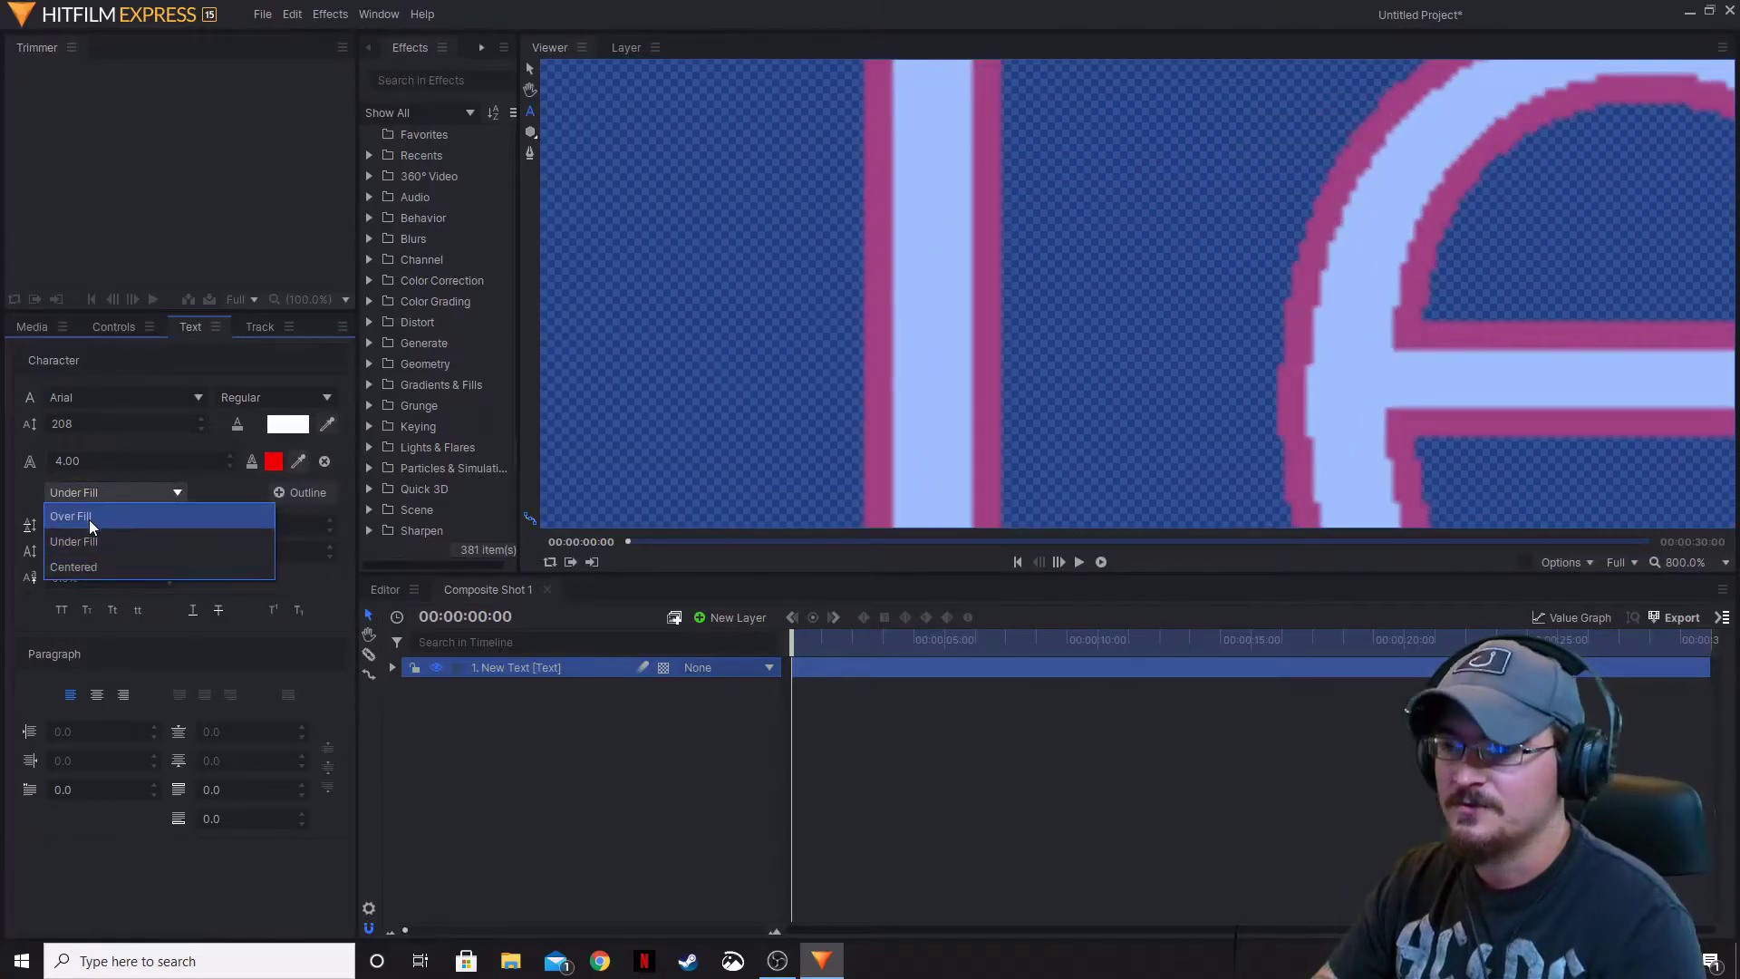
{"action": "left_click", "coordinate": [89, 518]}
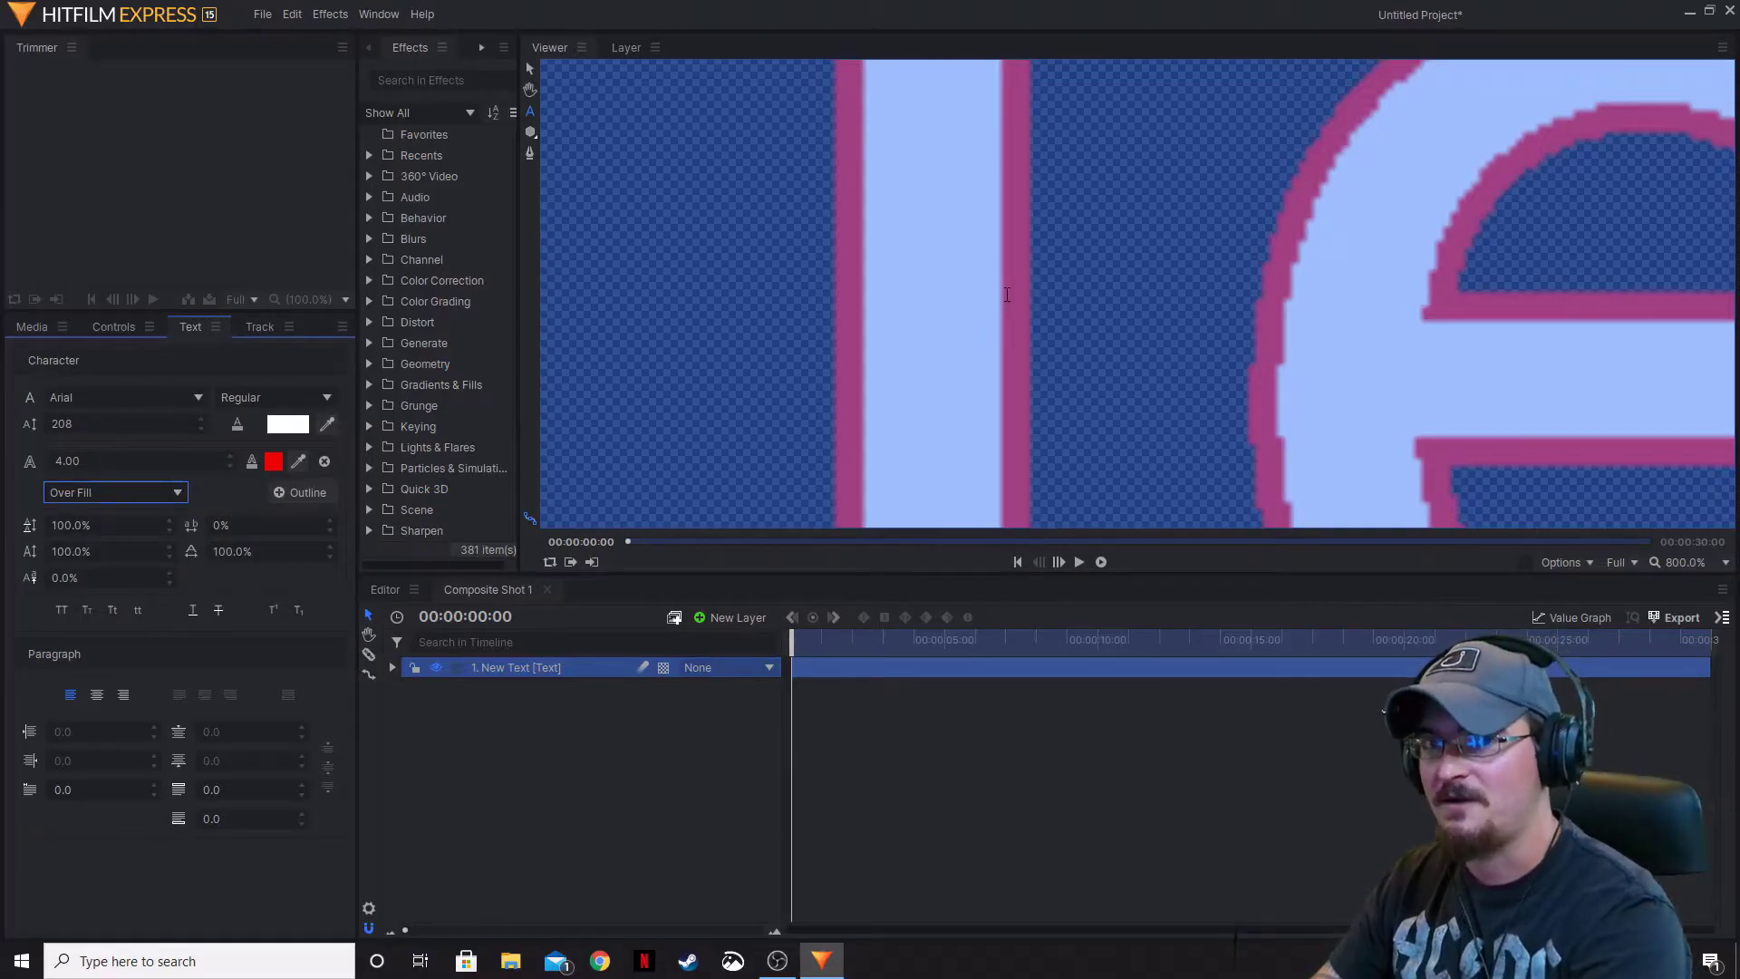
{"action": "left_click", "coordinate": [160, 494]}
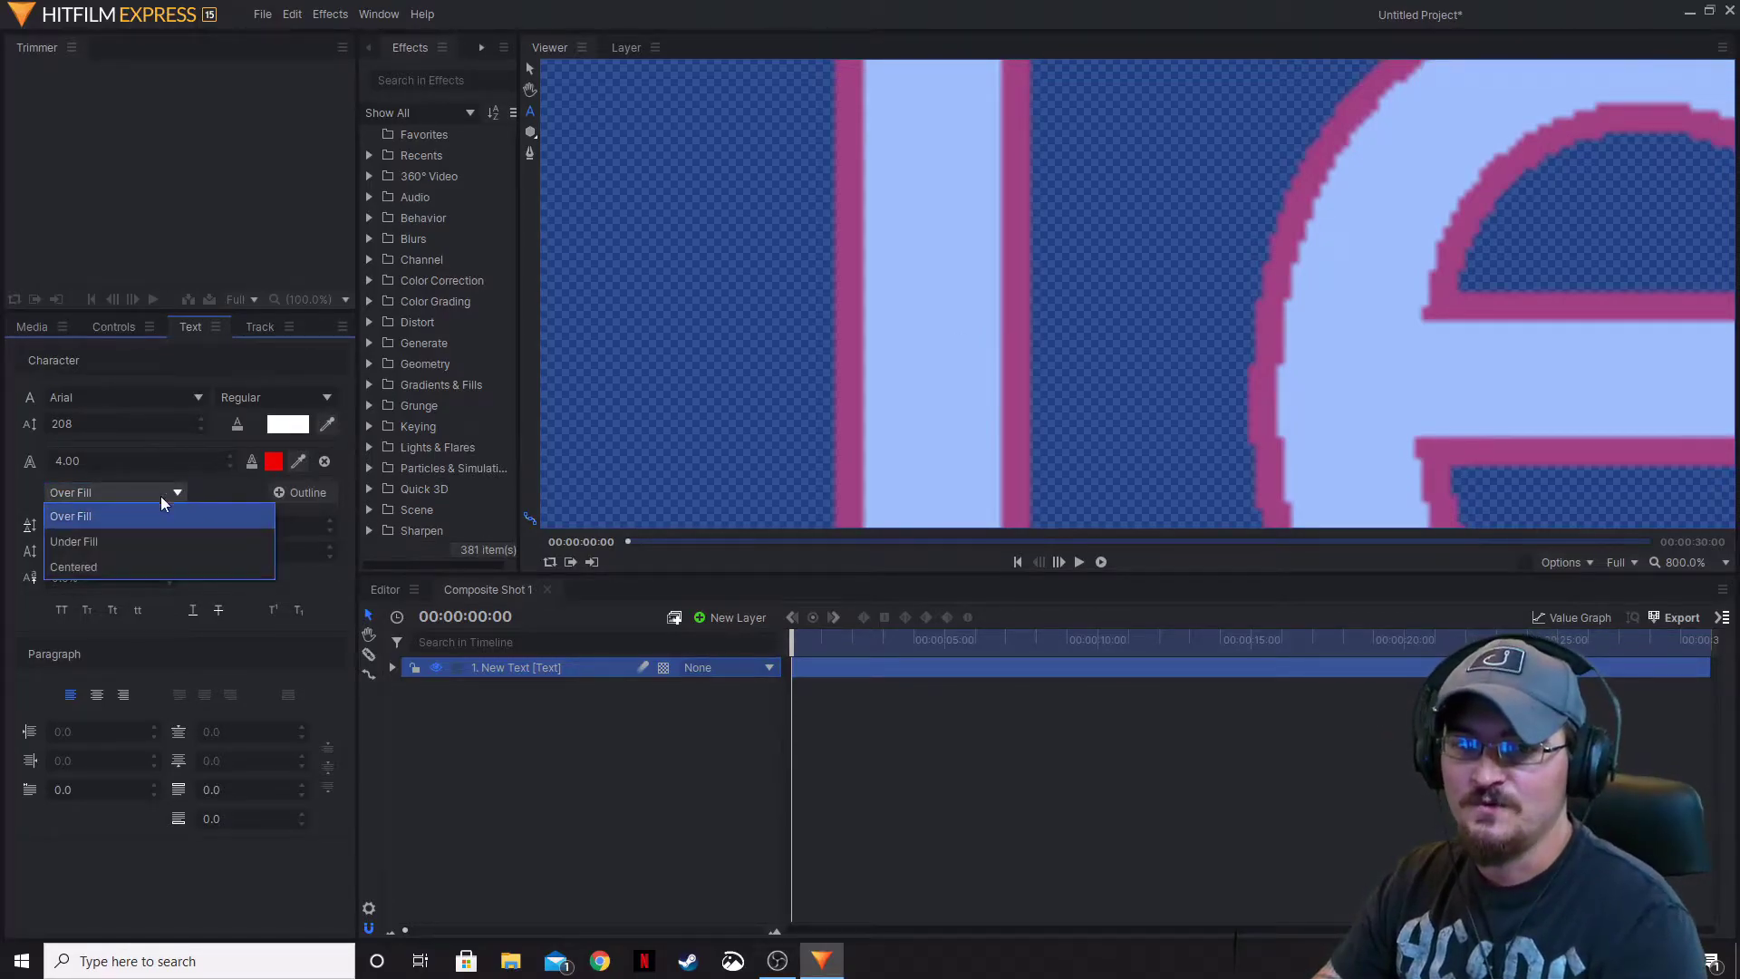
{"action": "left_click", "coordinate": [89, 541]}
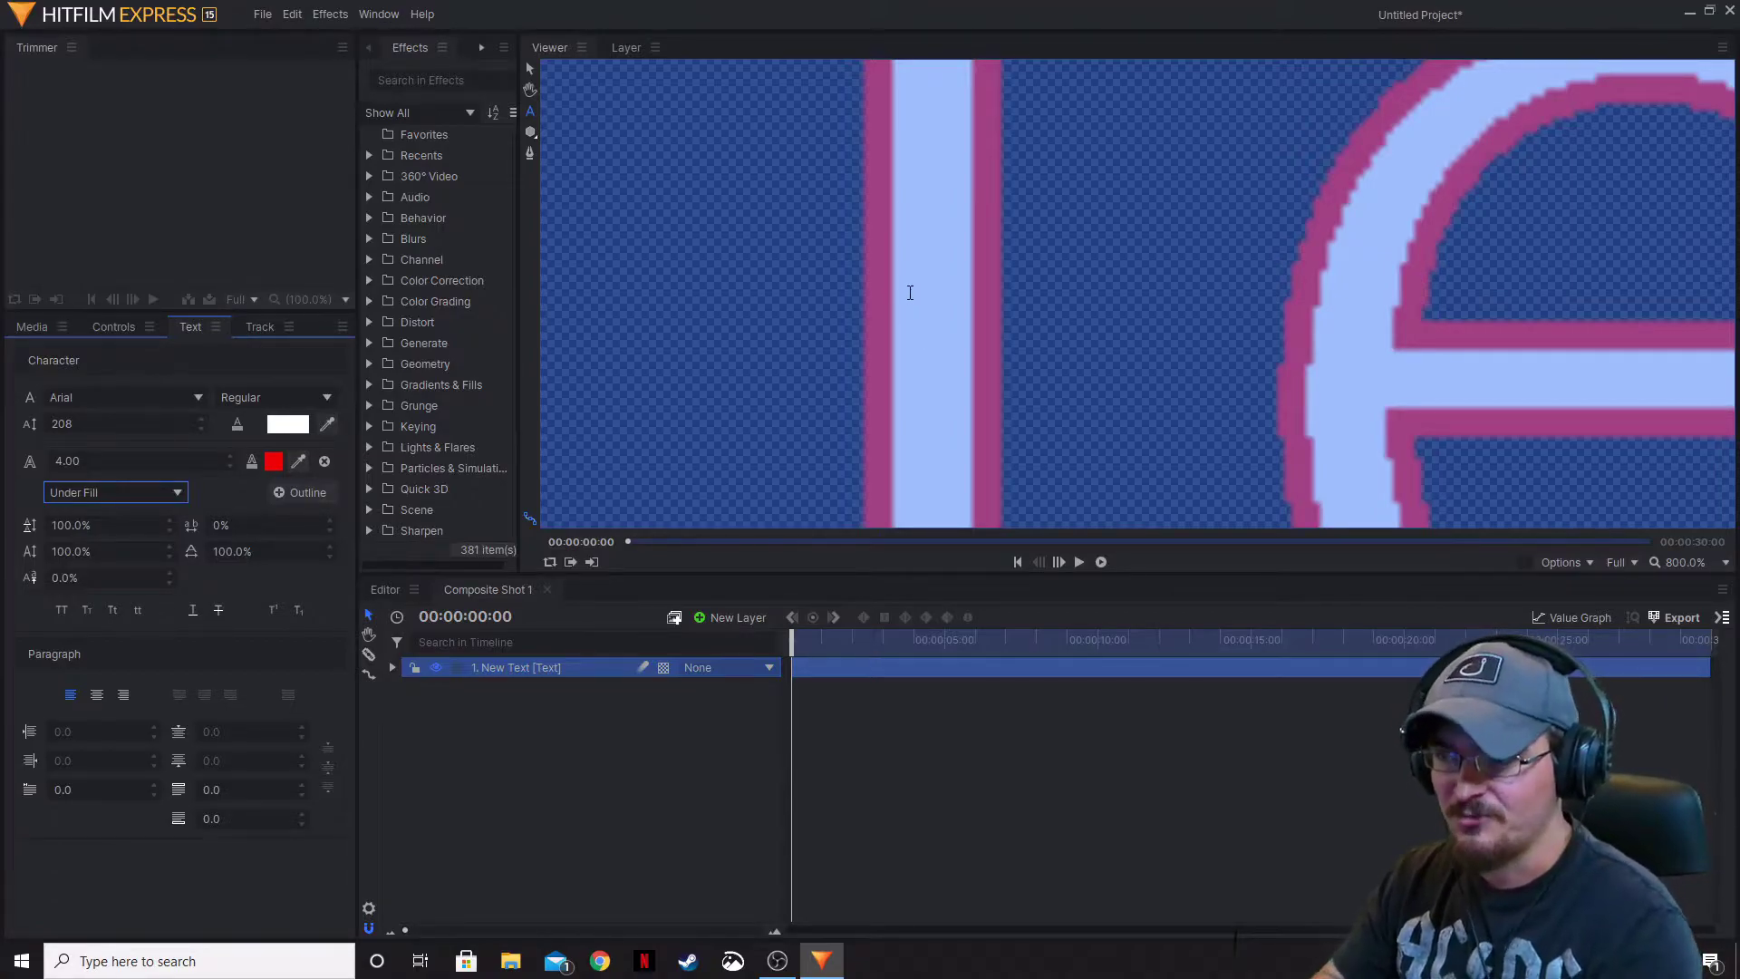
{"action": "left_click", "coordinate": [178, 494]}
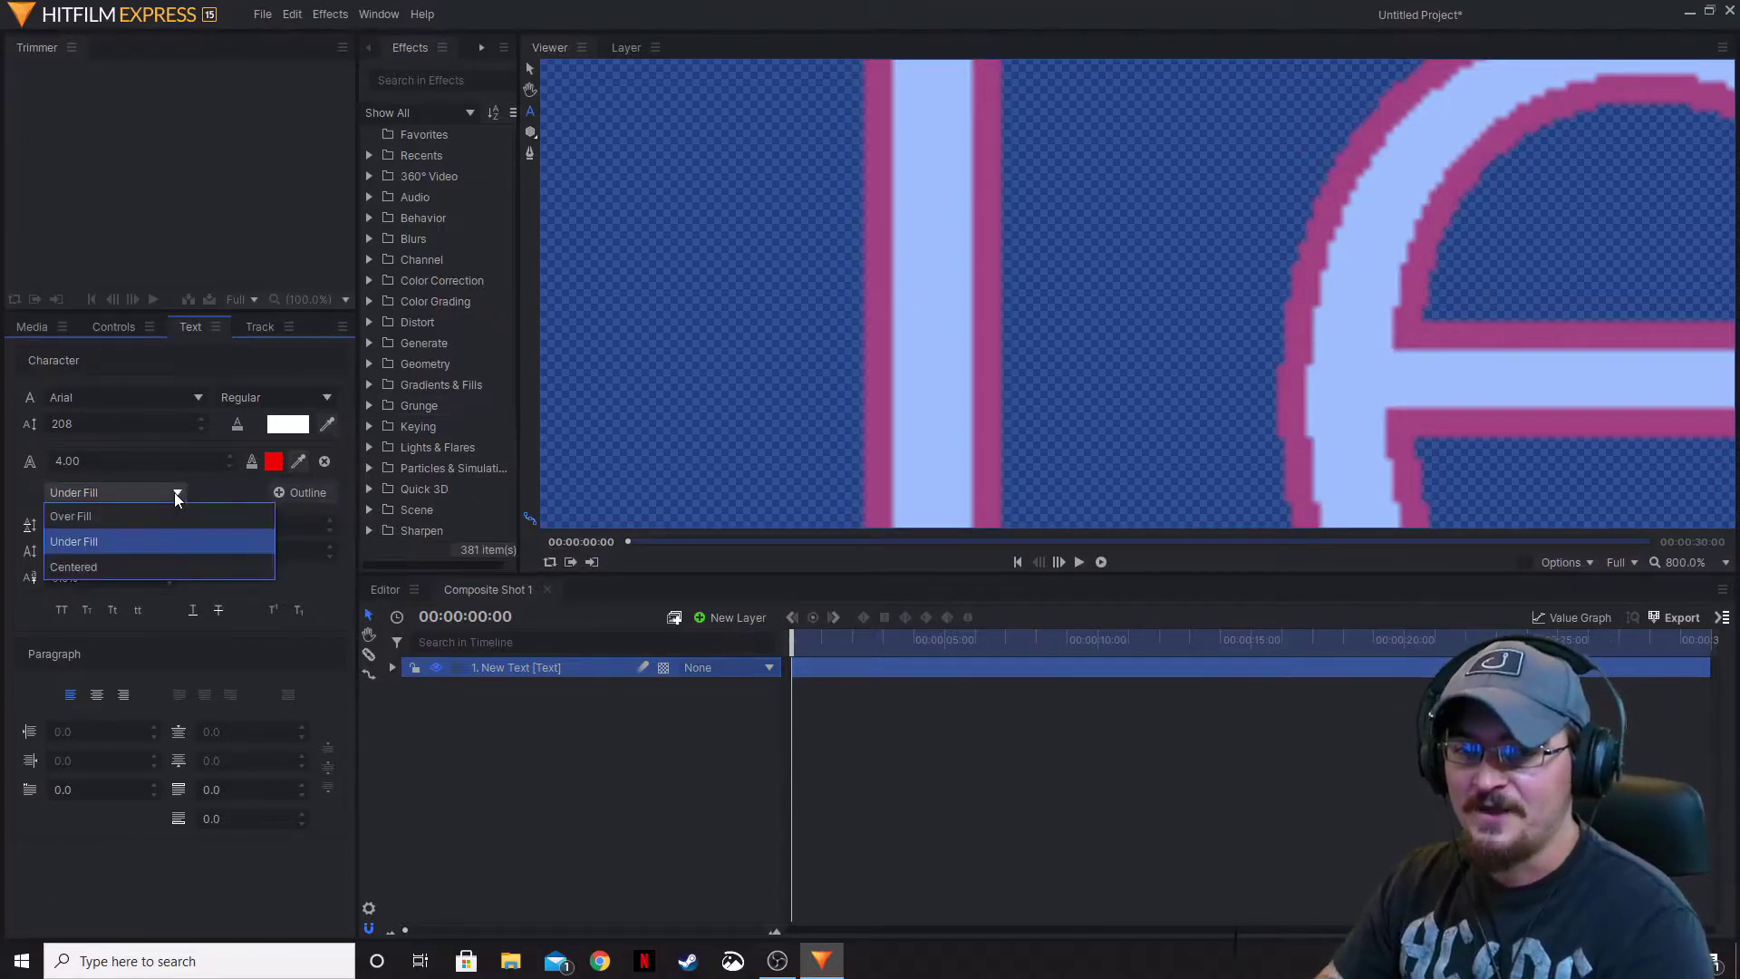
{"action": "left_click", "coordinate": [134, 569]}
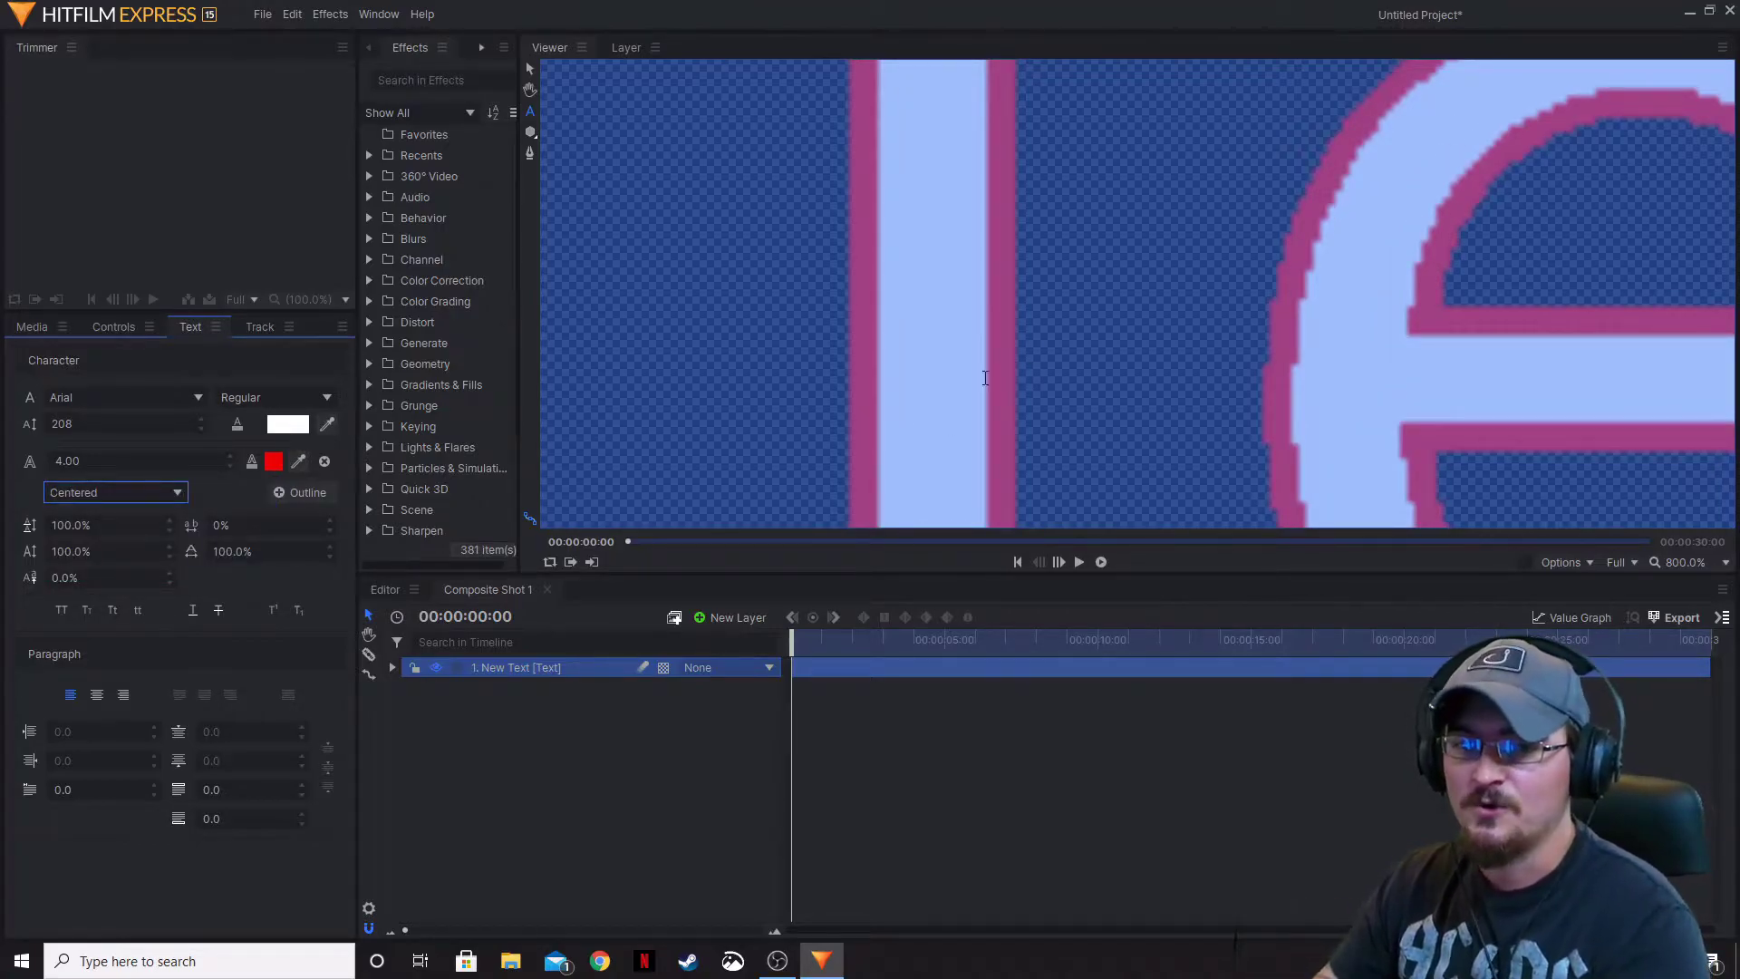
{"action": "left_click_drag", "start_coordinate": [136, 460], "coordinate": [189, 461]}
- Keep the outline red, then return to the editor timeline with the media bin shown
{"action": "left_click", "coordinate": [299, 461]}
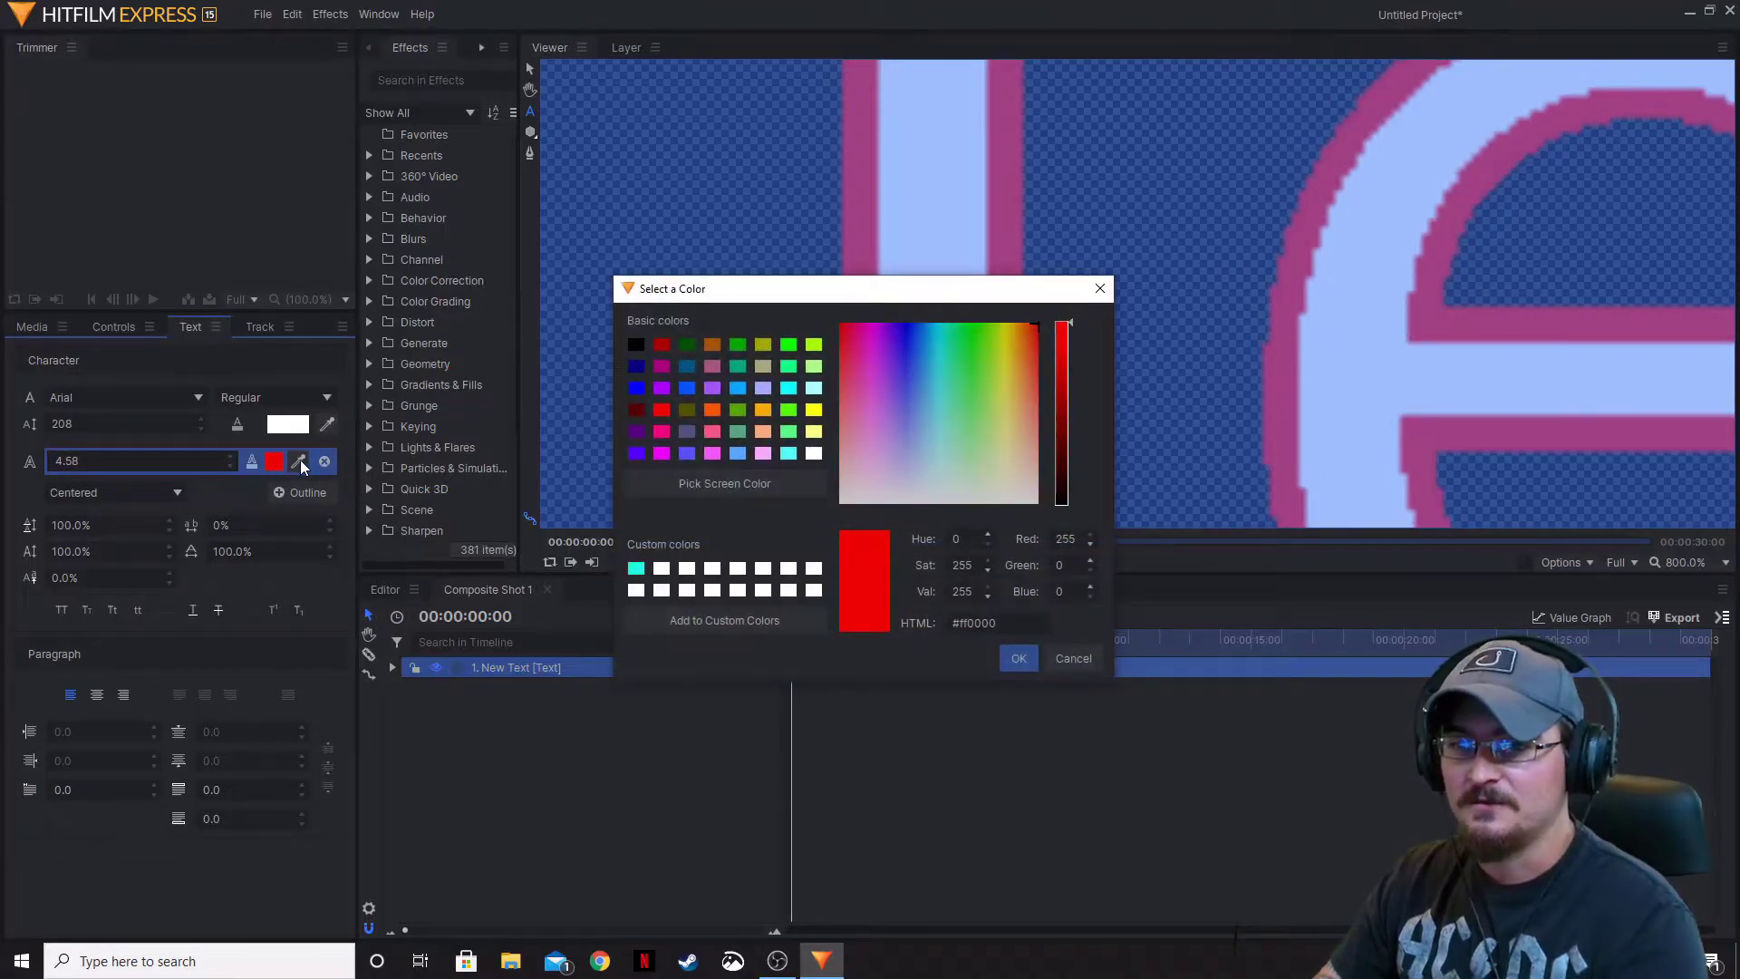
{"action": "left_click", "coordinate": [1101, 288]}
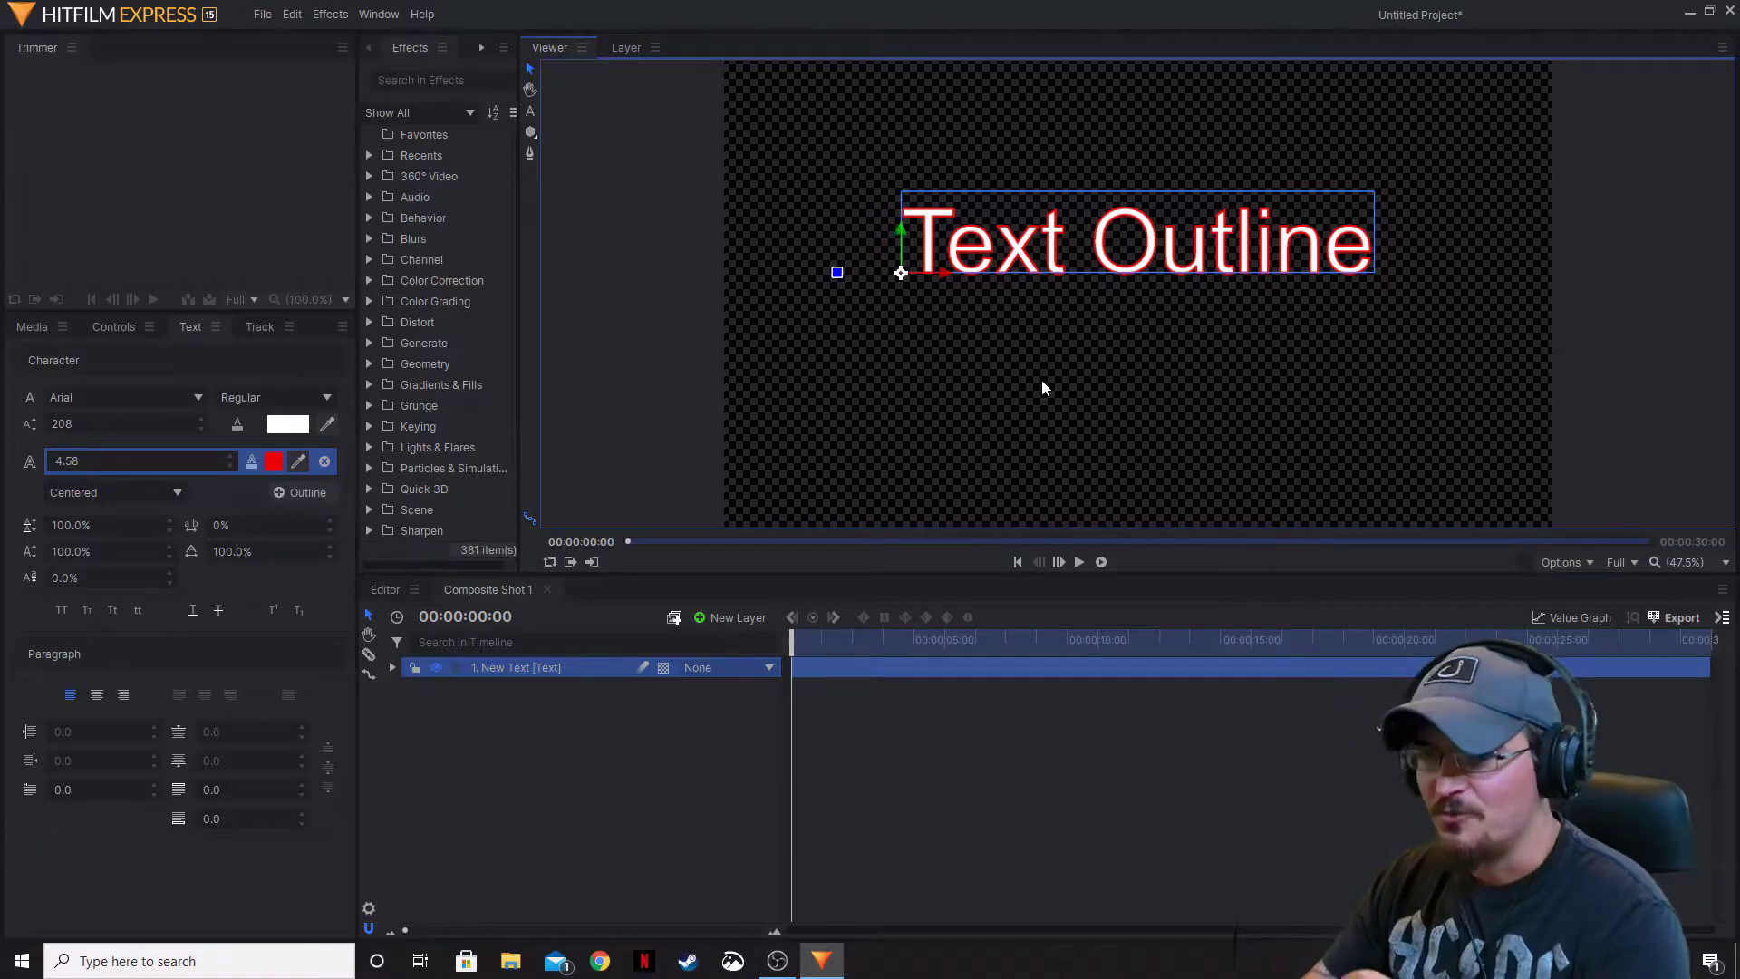
{"action": "left_click", "coordinate": [372, 591]}
{"action": "left_click", "coordinate": [37, 328]}
{"action": "left_click", "coordinate": [211, 636]}
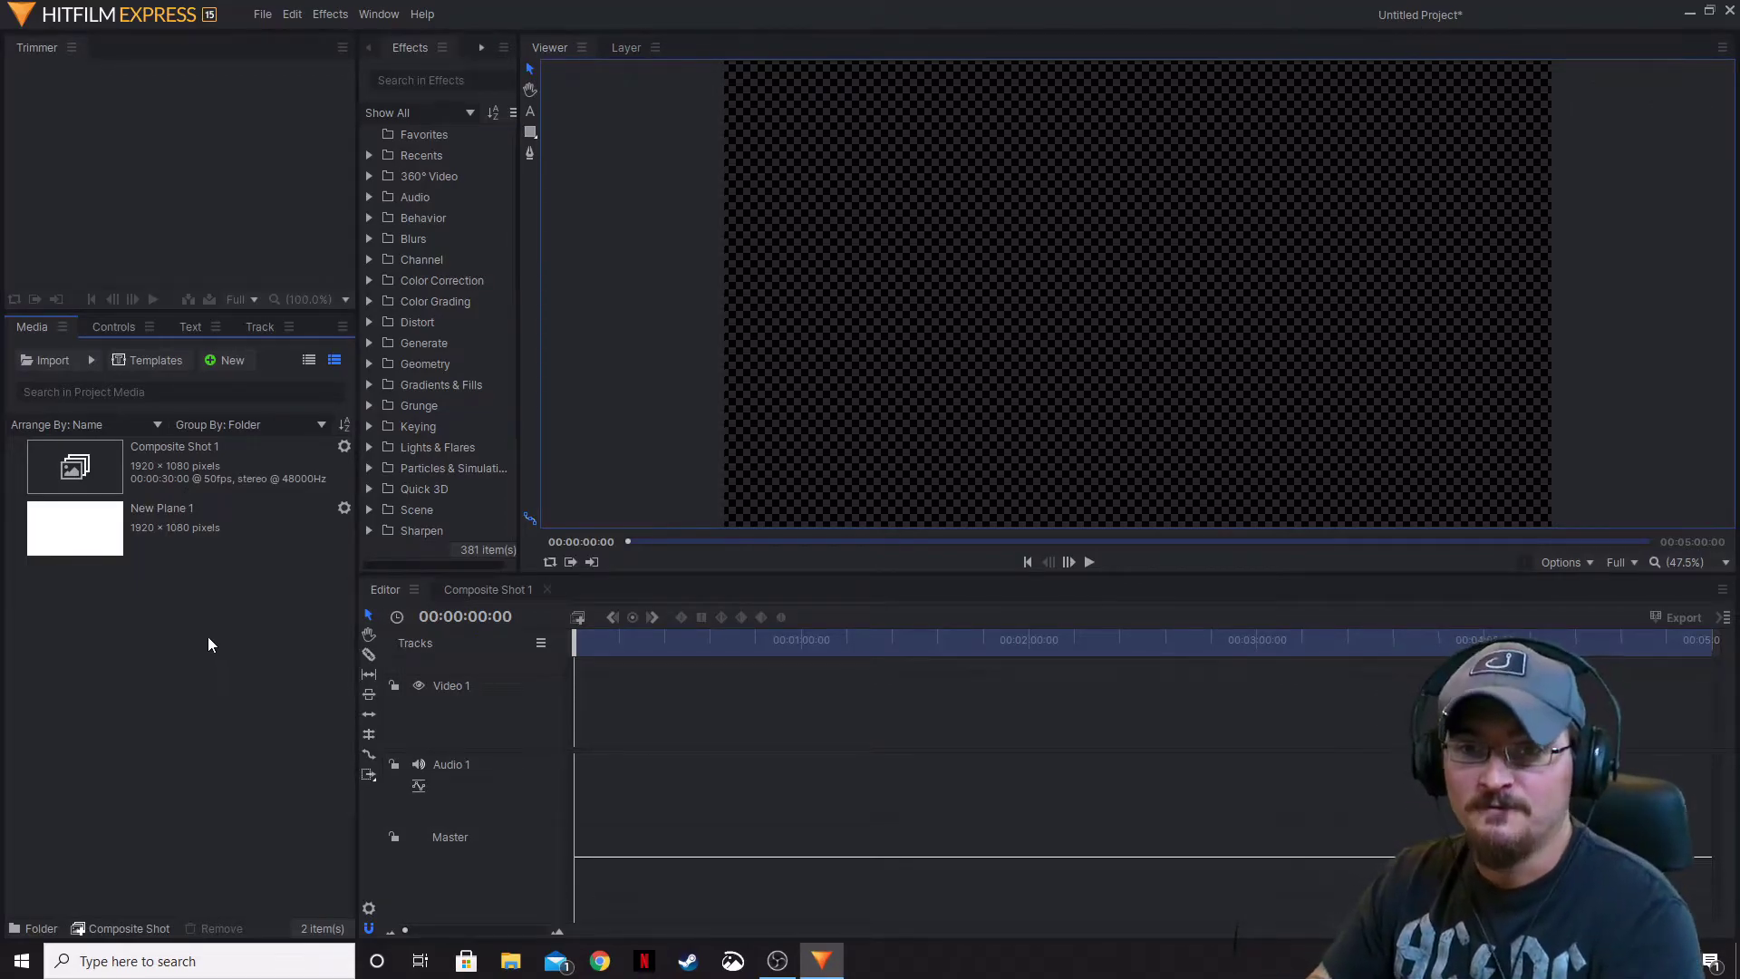
- Import the PNG frames in Exports > Image Sequence 1 as the image sequence image00000.png
{"action": "left_click", "coordinate": [91, 361]}
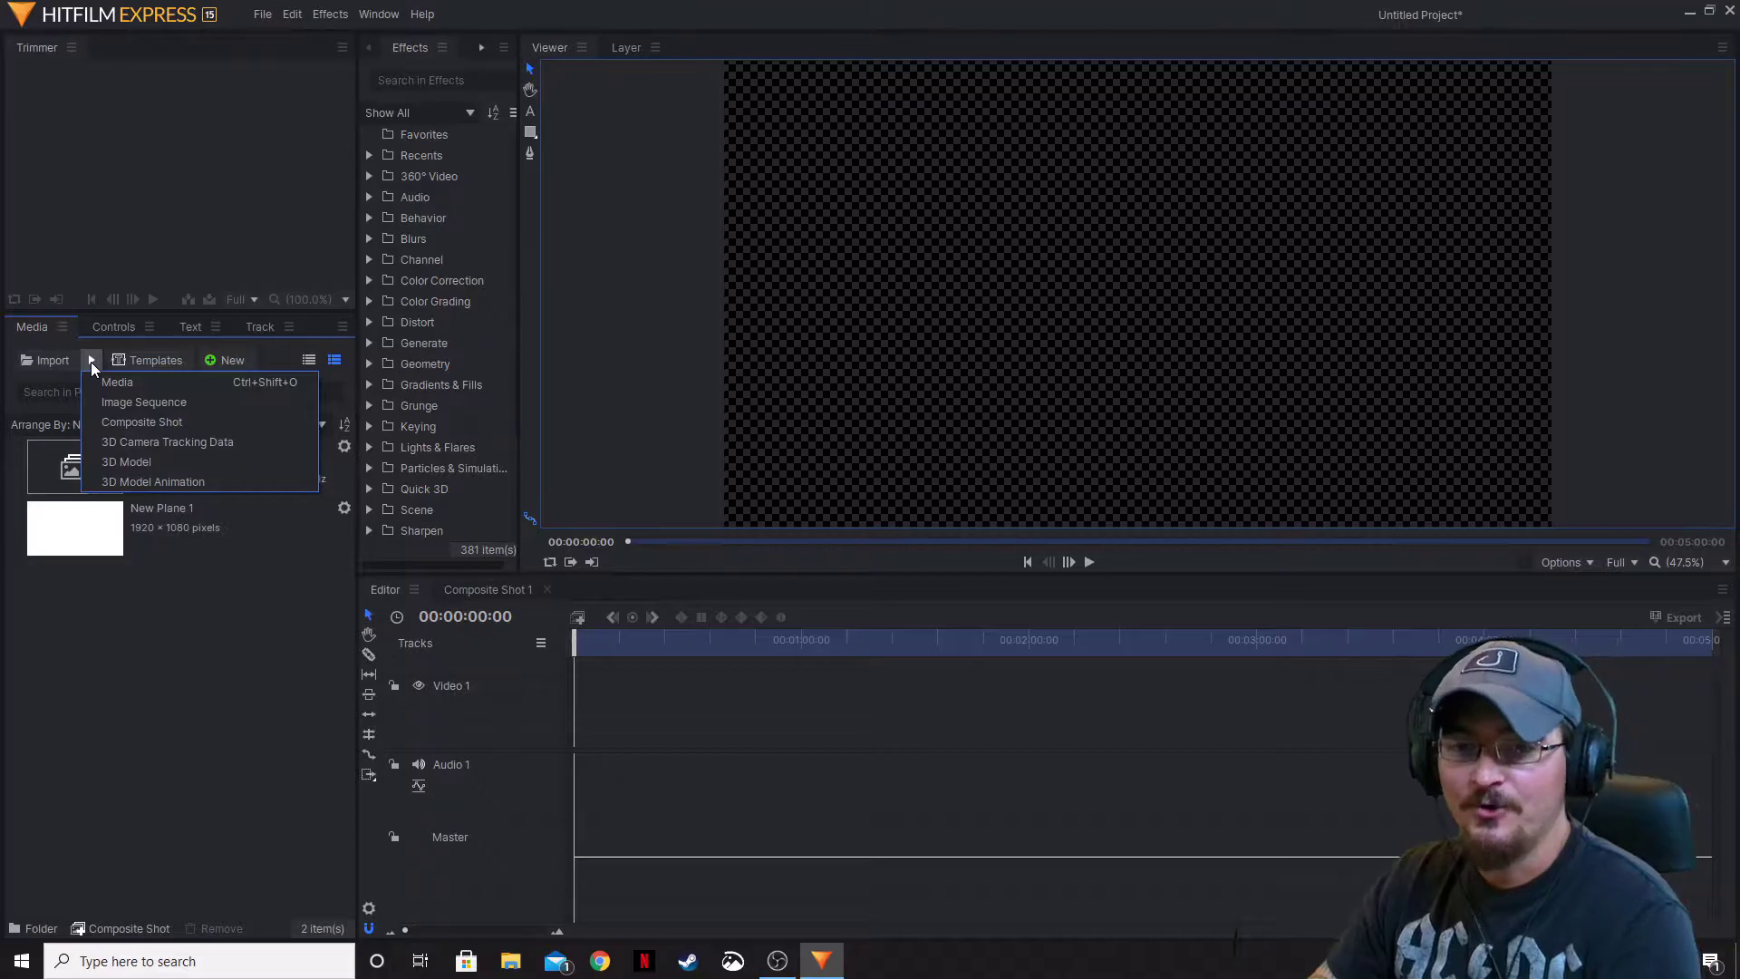
{"action": "left_click", "coordinate": [136, 402]}
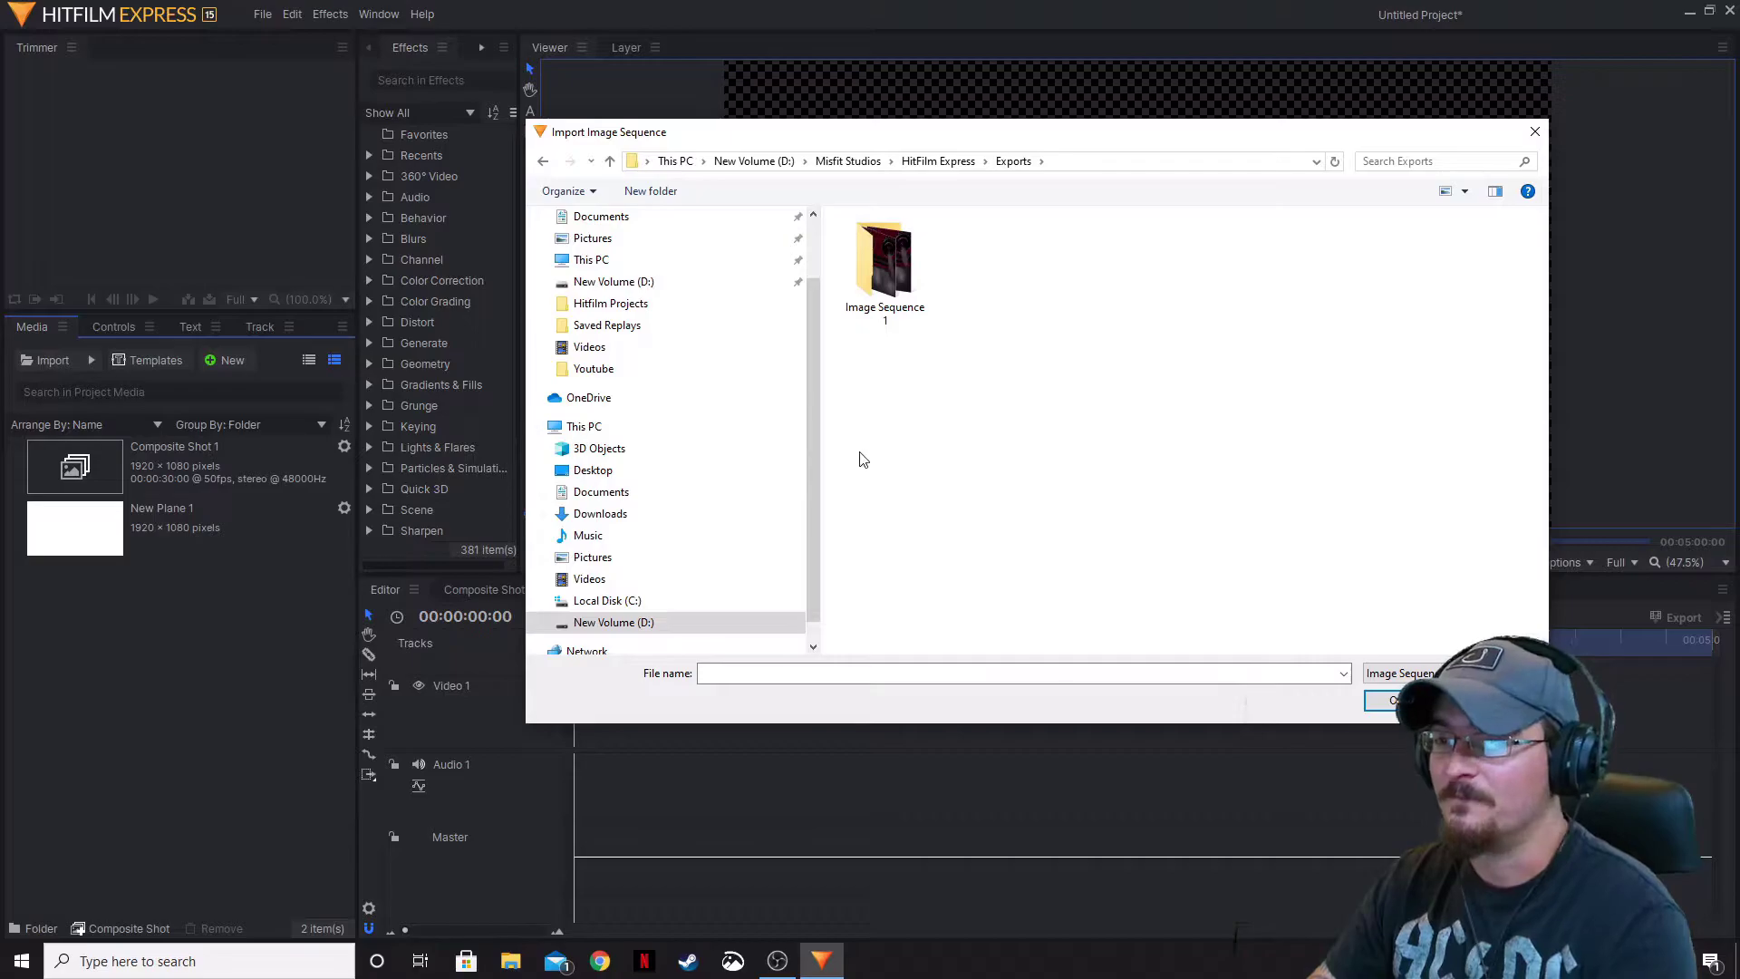
{"action": "double_click", "coordinate": [884, 265]}
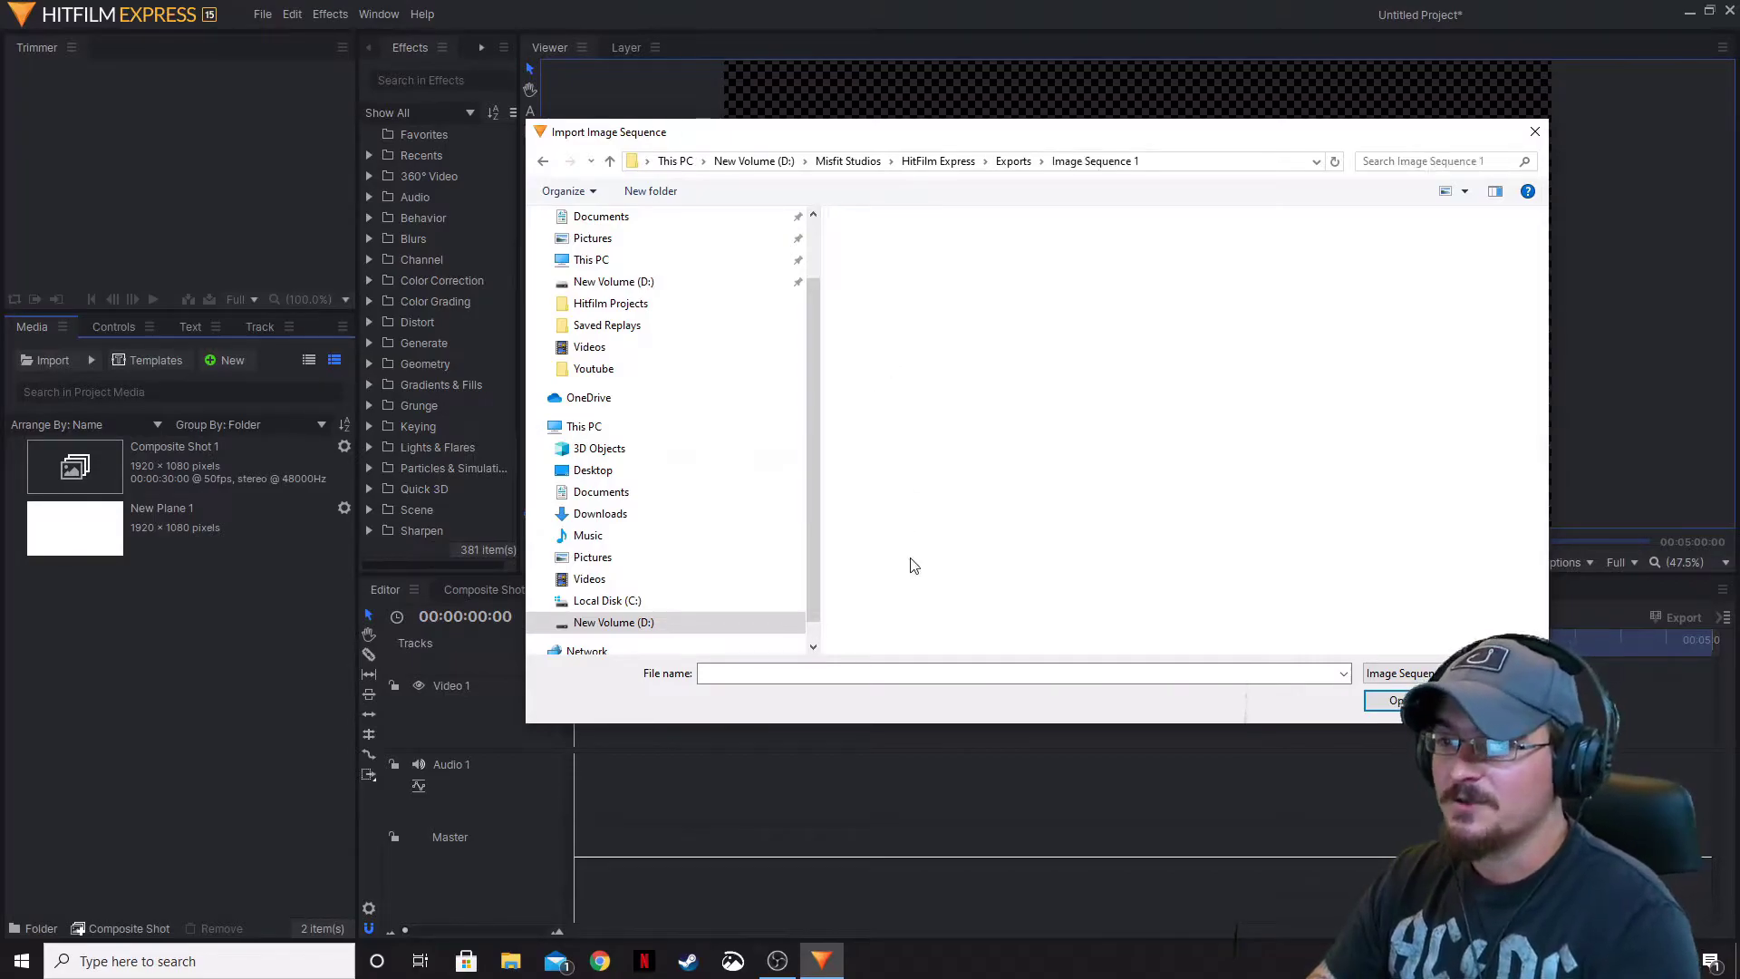
{"action": "scroll", "coordinate": [1195, 422], "scroll_direction": "down", "scroll_amount": 3}
{"action": "scroll", "coordinate": [1195, 421], "scroll_direction": "down", "scroll_amount": 20}
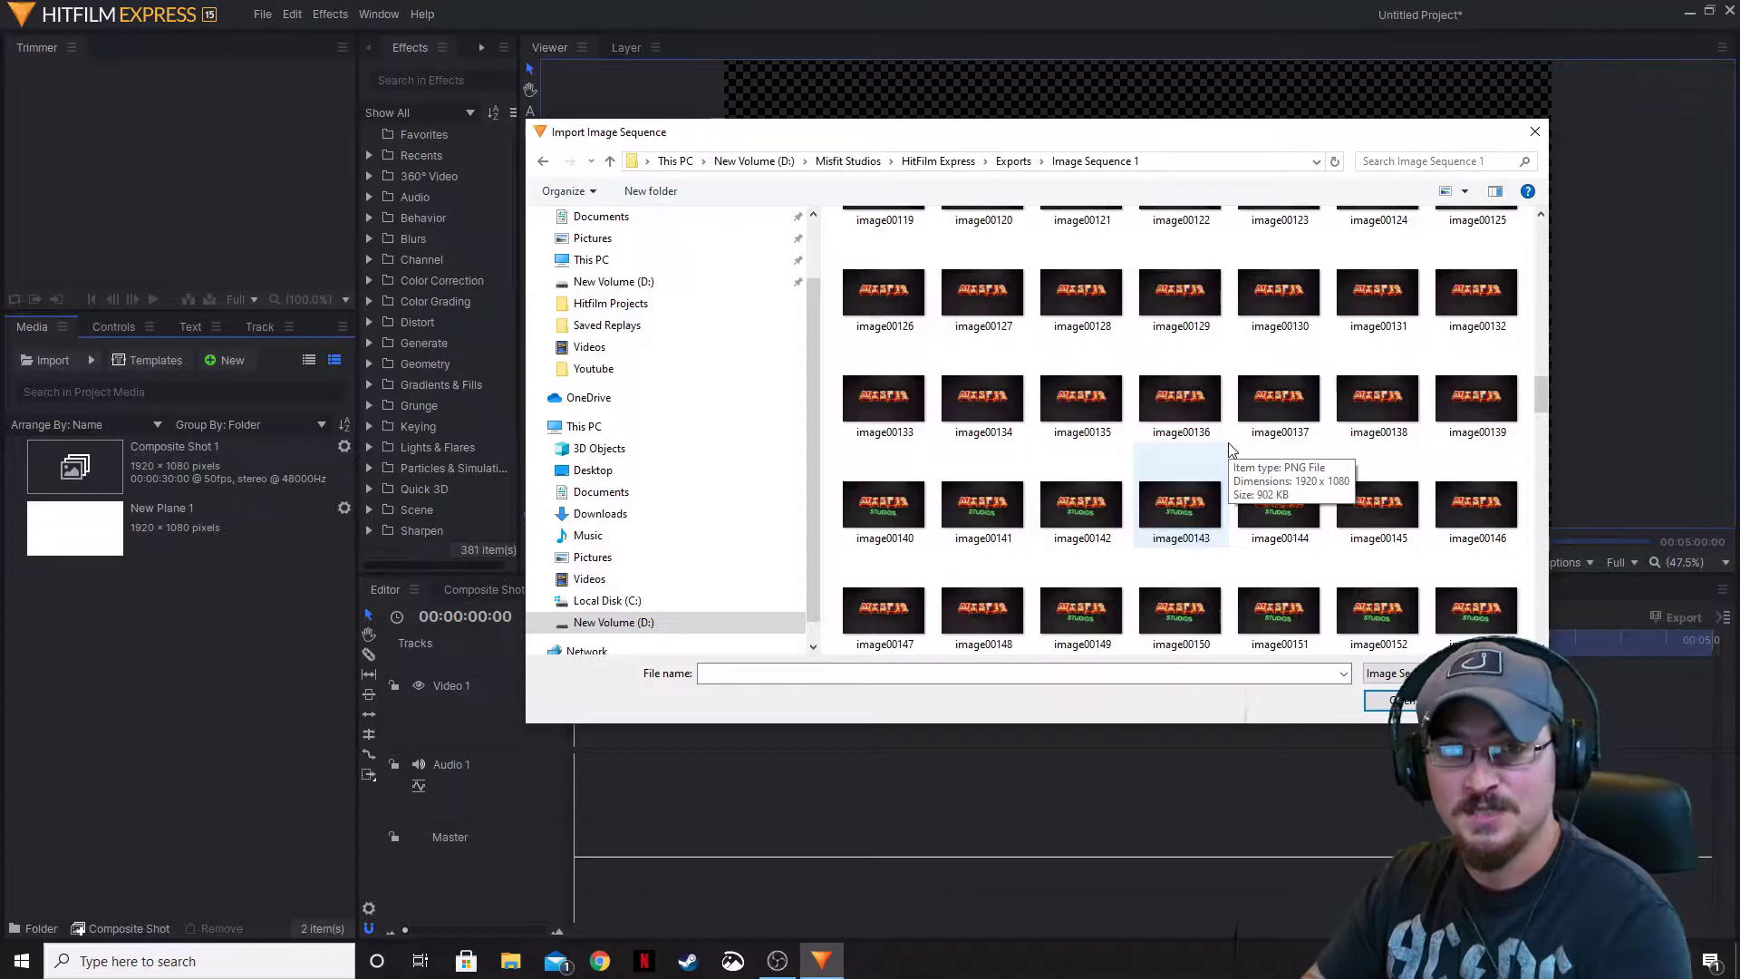
{"action": "left_click", "coordinate": [1268, 422]}
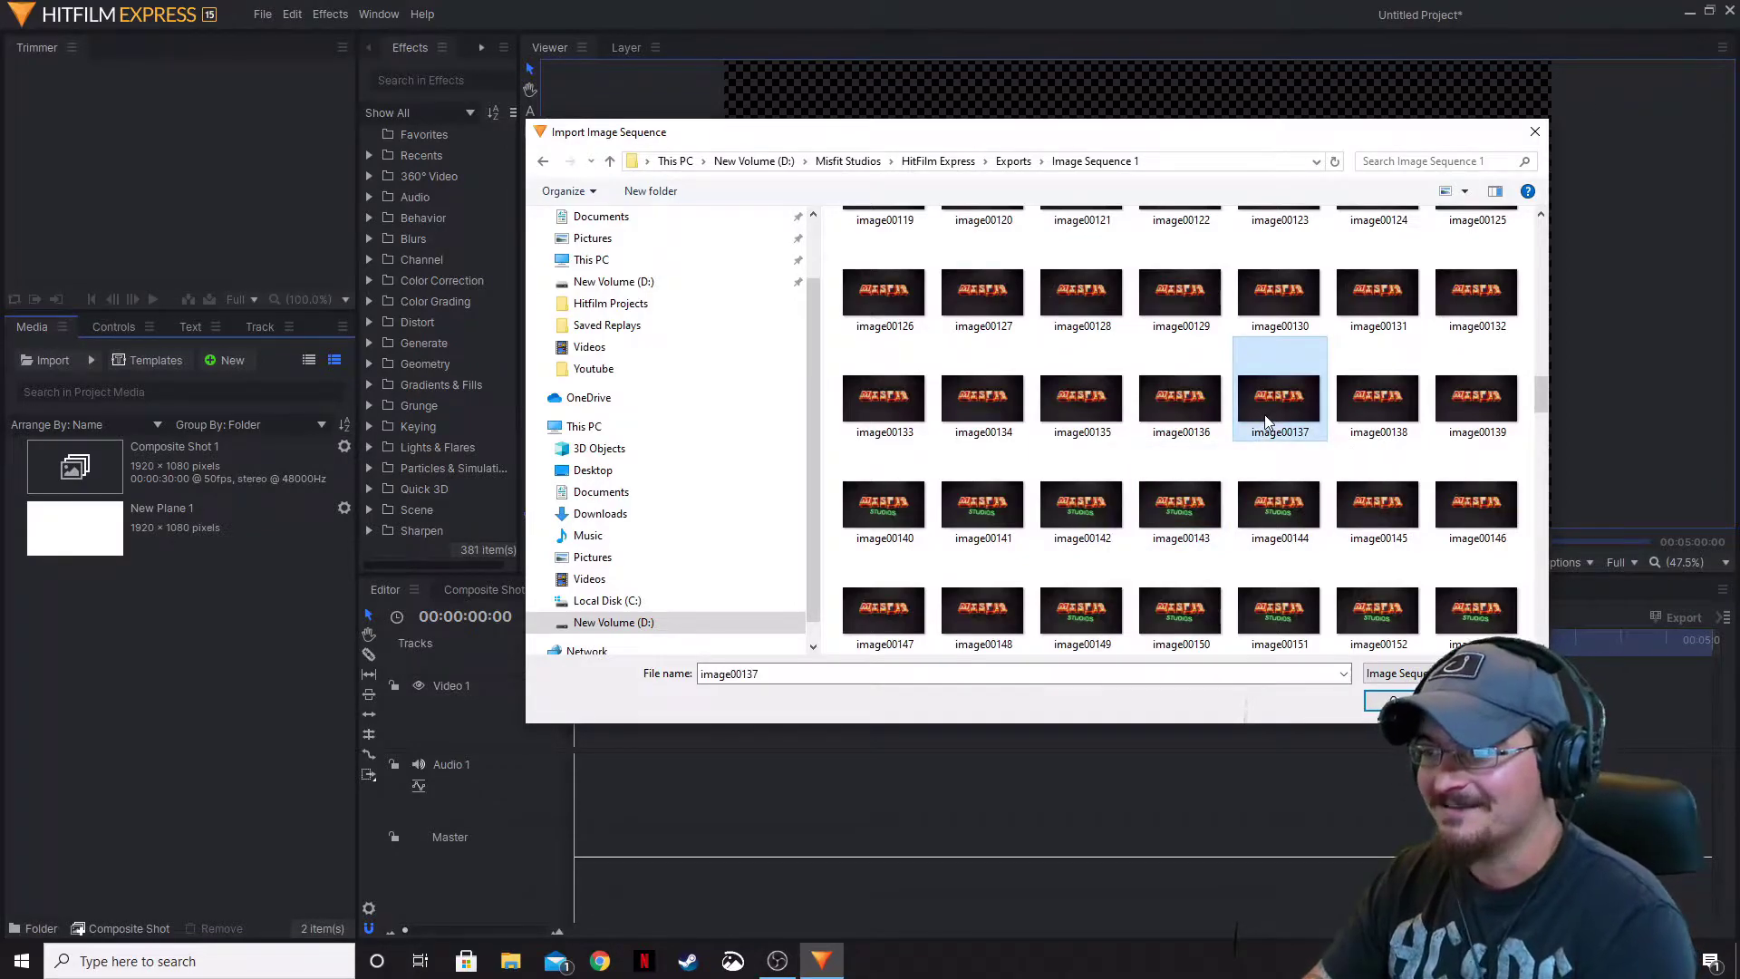
{"action": "left_click", "coordinate": [1396, 701]}
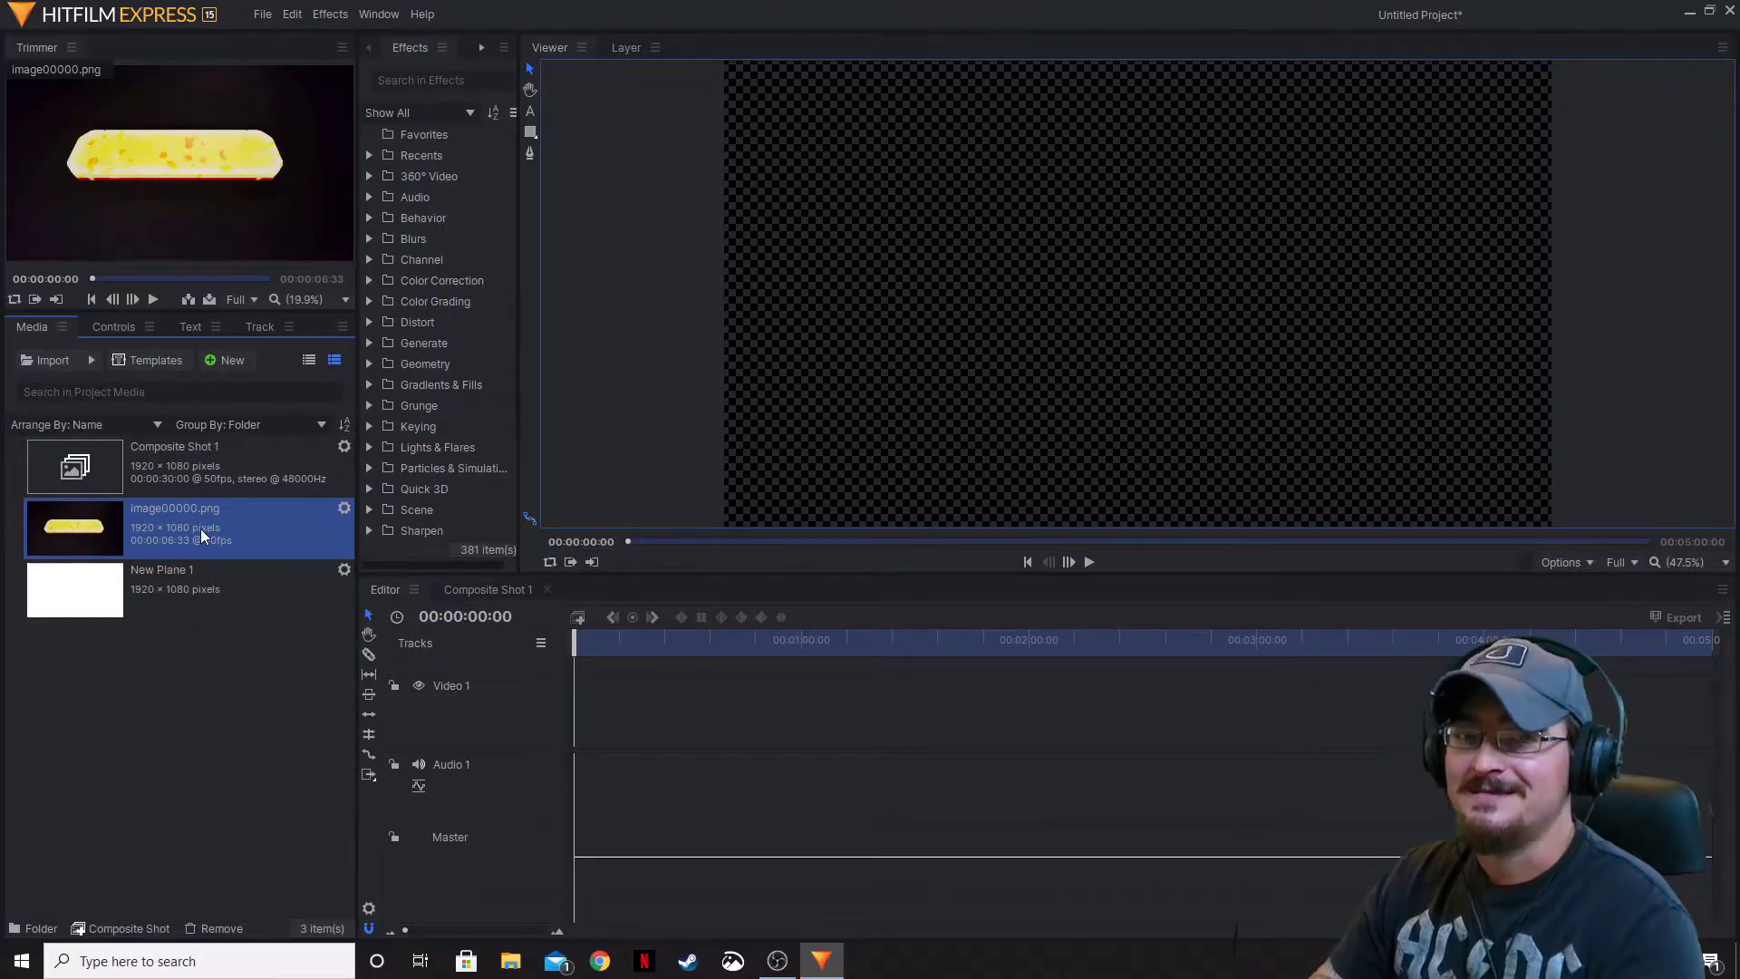
- Drop image00000.png at the start of Video 1 and play back the MISFIT logo animation
{"action": "left_click_drag", "start_coordinate": [201, 535], "coordinate": [580, 722]}
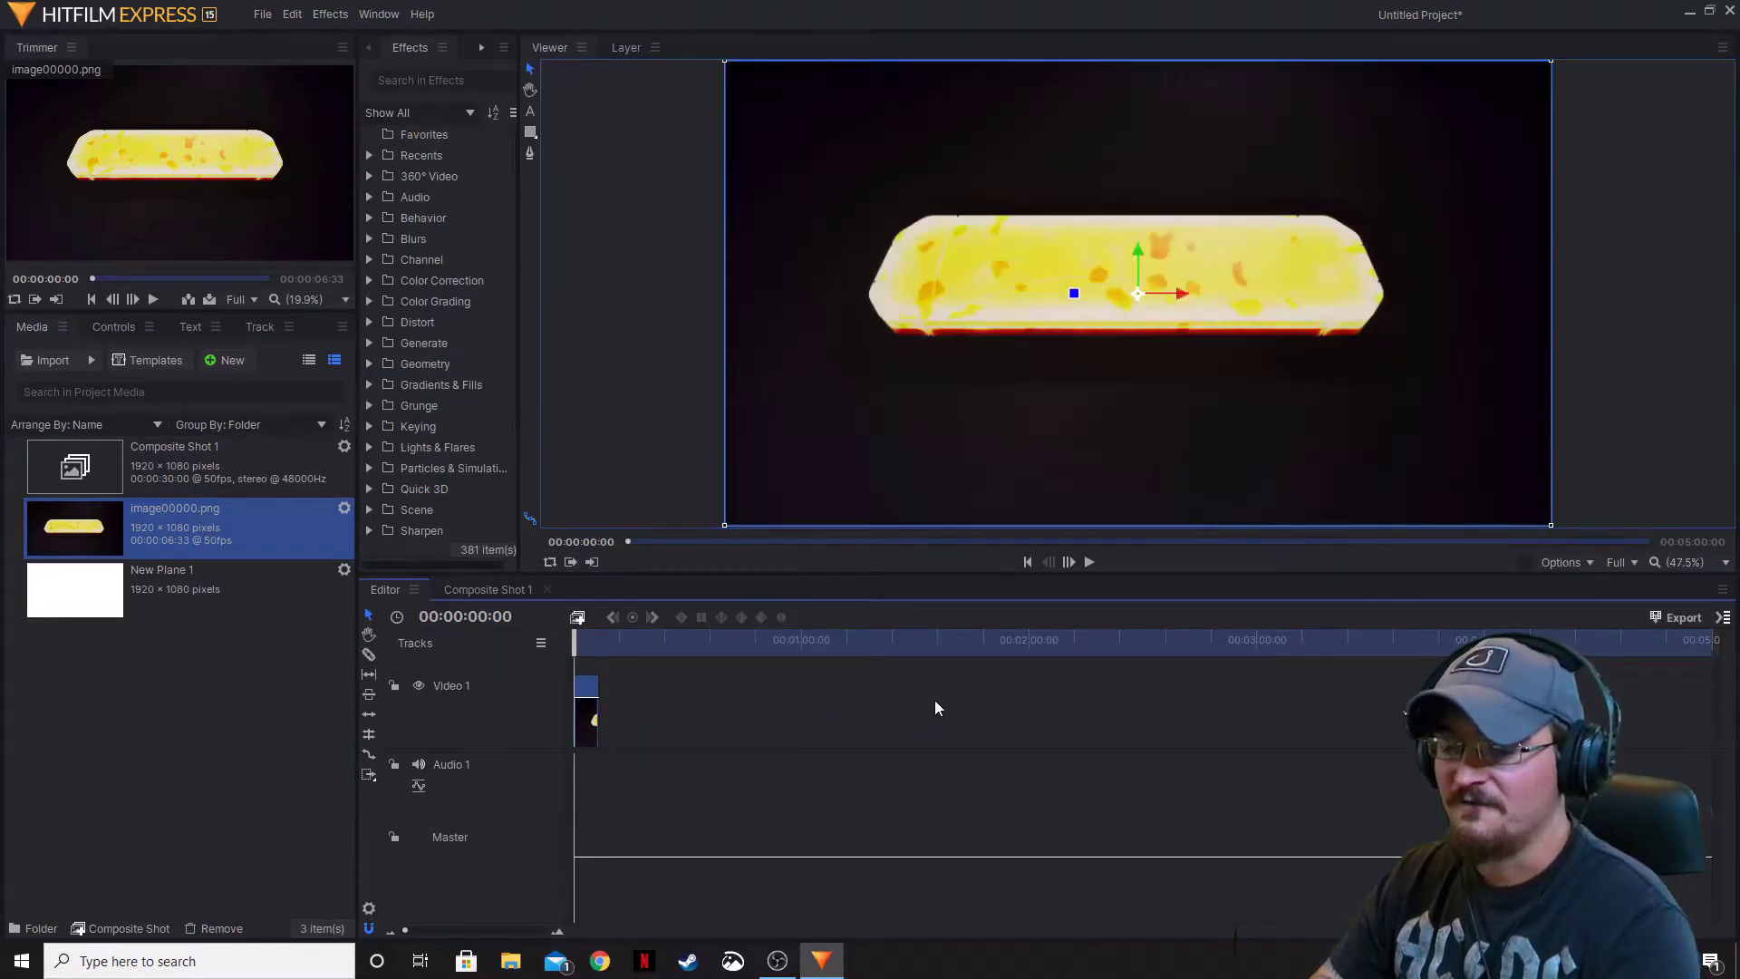
{"action": "left_click", "coordinate": [1082, 568]}
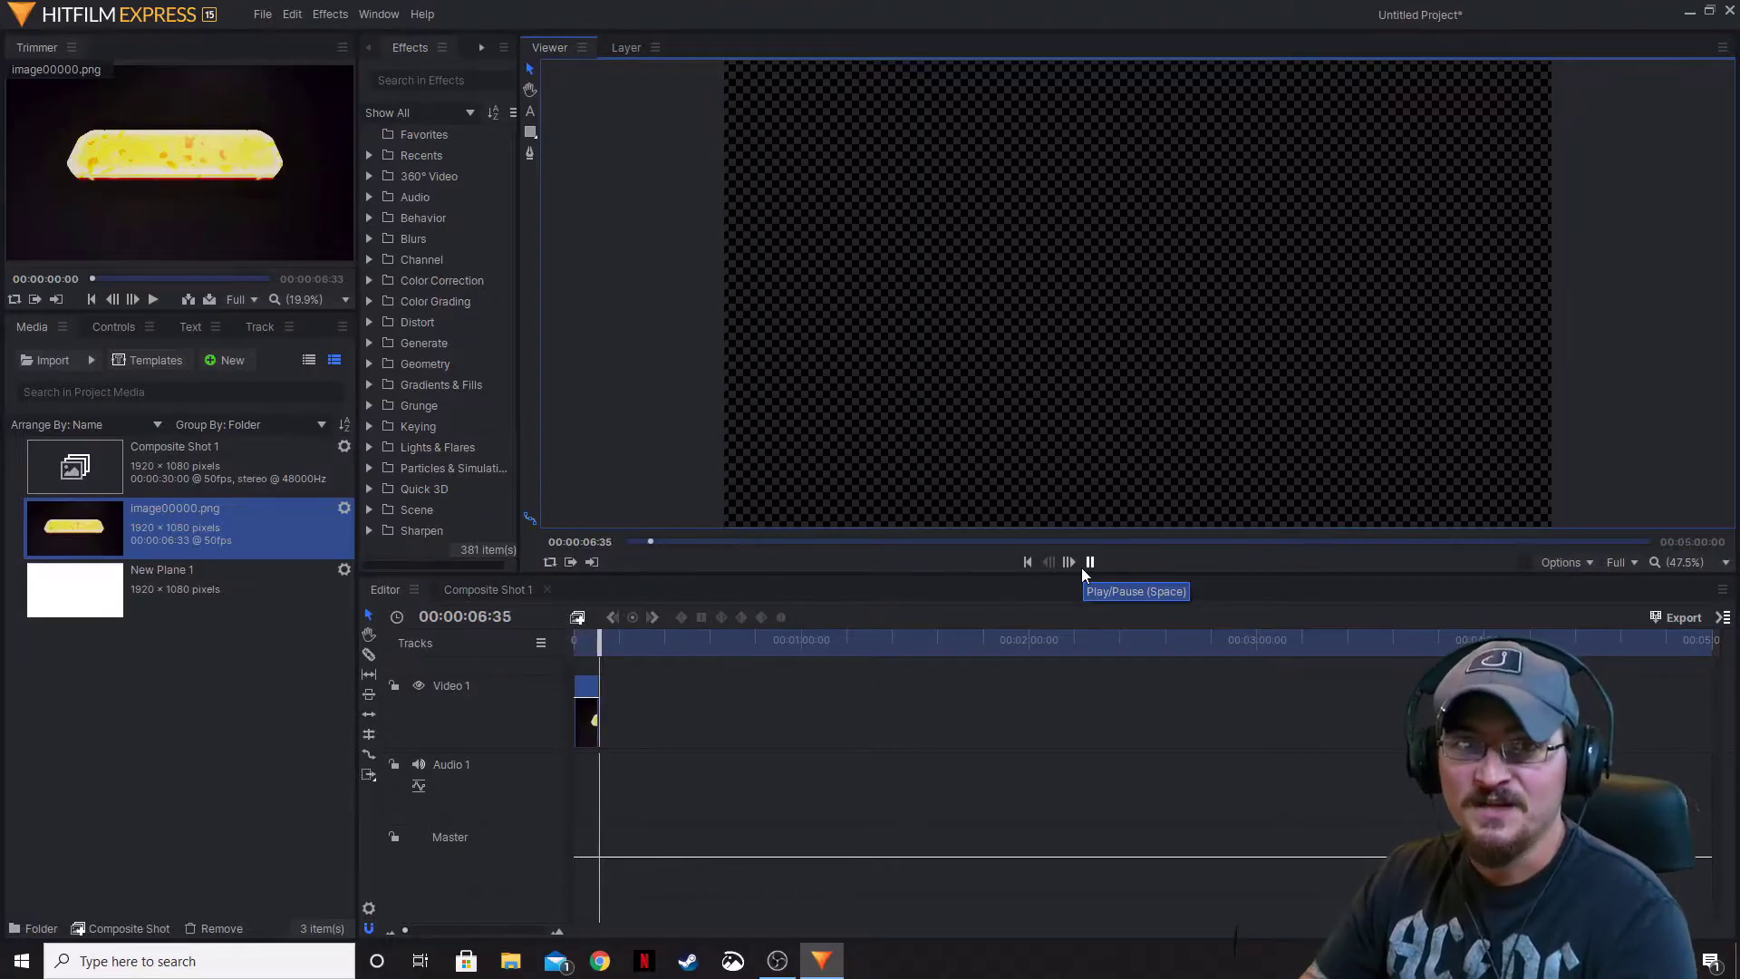
{"action": "left_click", "coordinate": [1090, 563]}
{"action": "left_click_drag", "start_coordinate": [619, 647], "coordinate": [590, 641]}
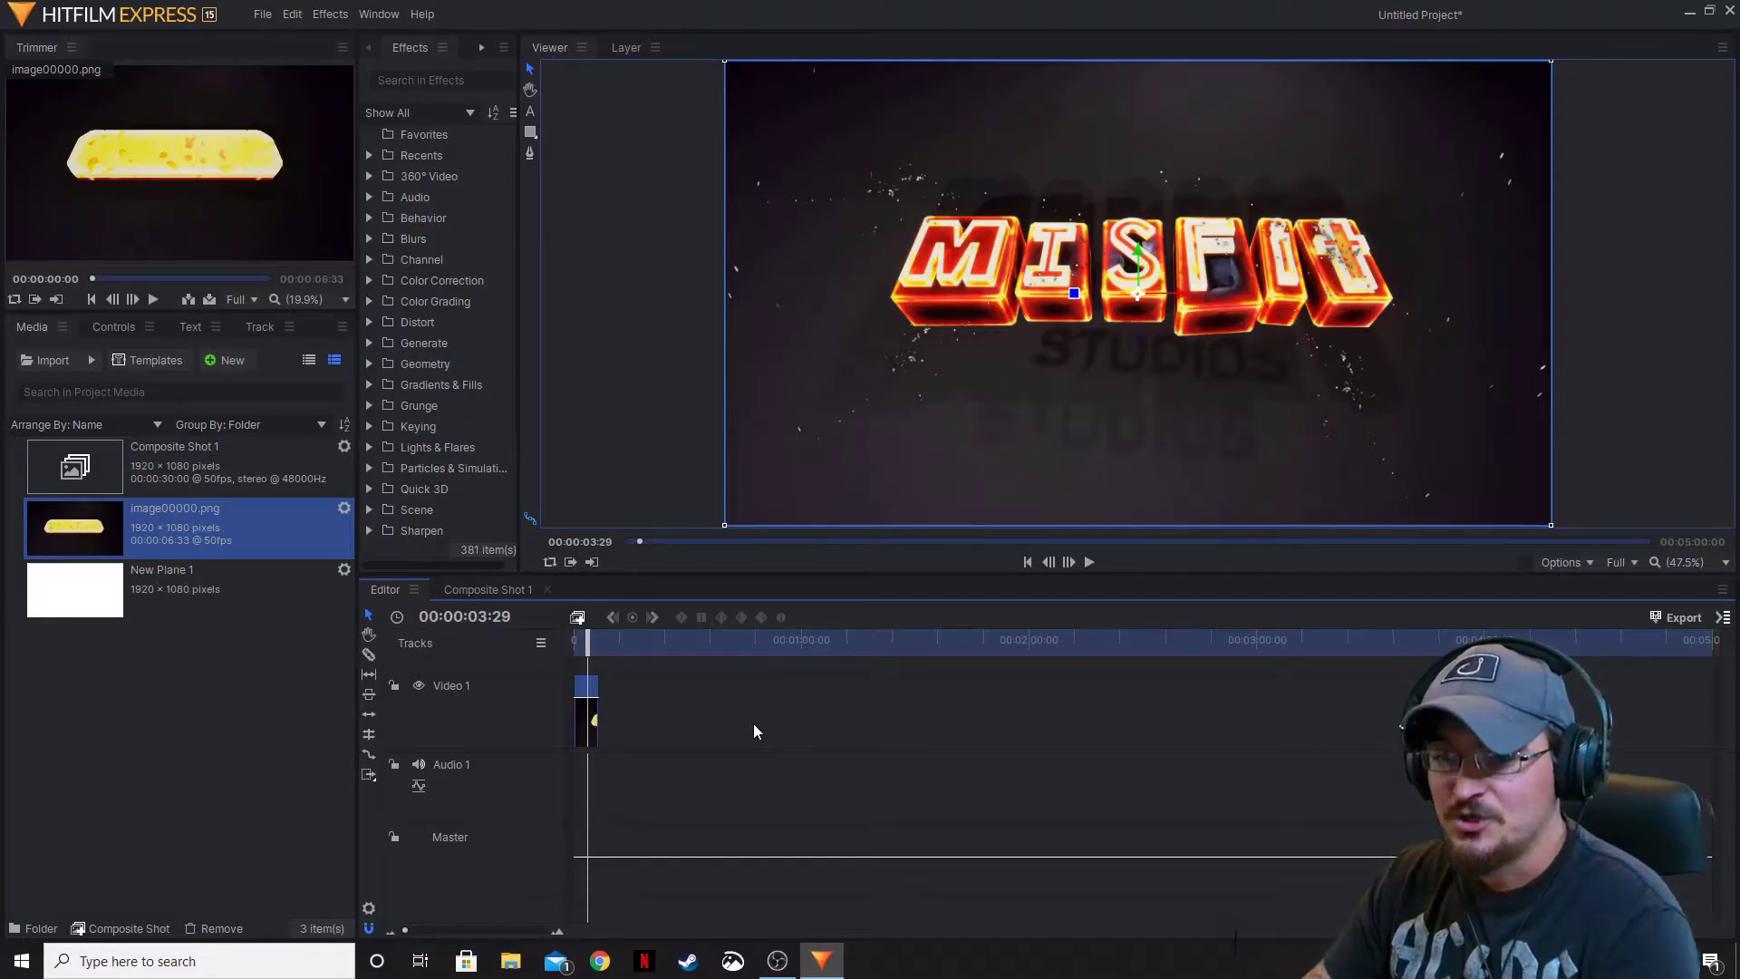
- From the first frame, copy the image00000.png clip and paste it onto Video 1
{"action": "key", "text": "Home"}
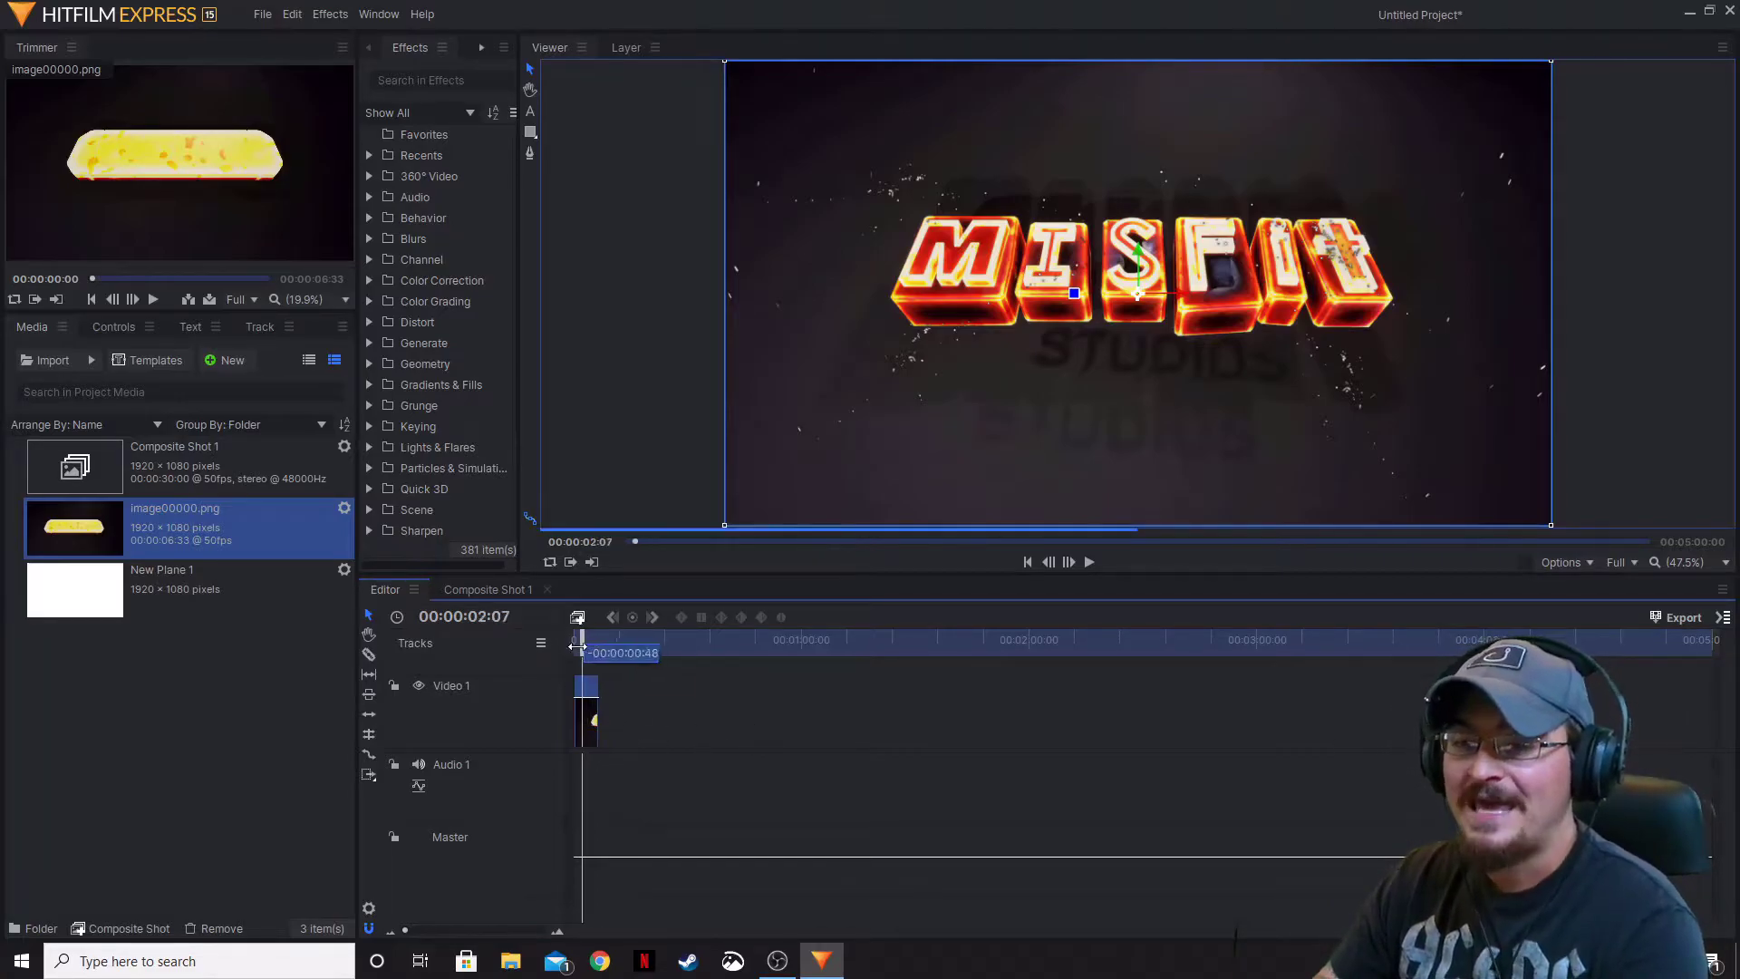
{"action": "left_click_drag", "start_coordinate": [405, 931], "coordinate": [470, 932]}
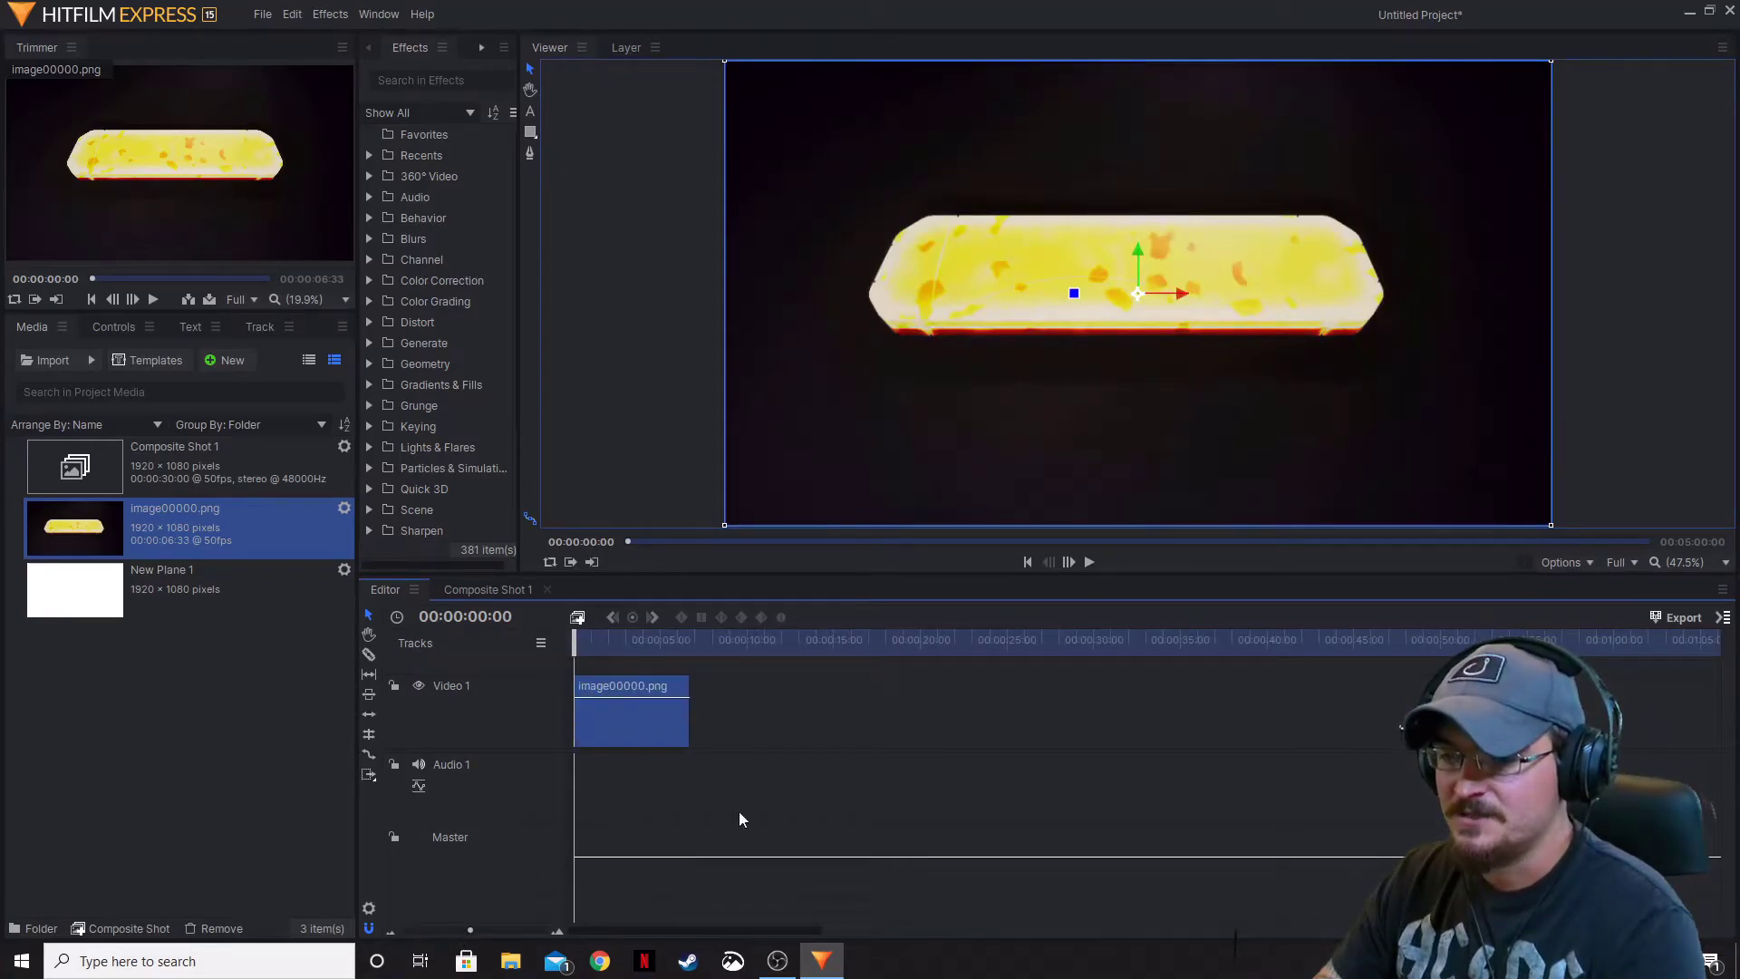
{"action": "right_click", "coordinate": [614, 686]}
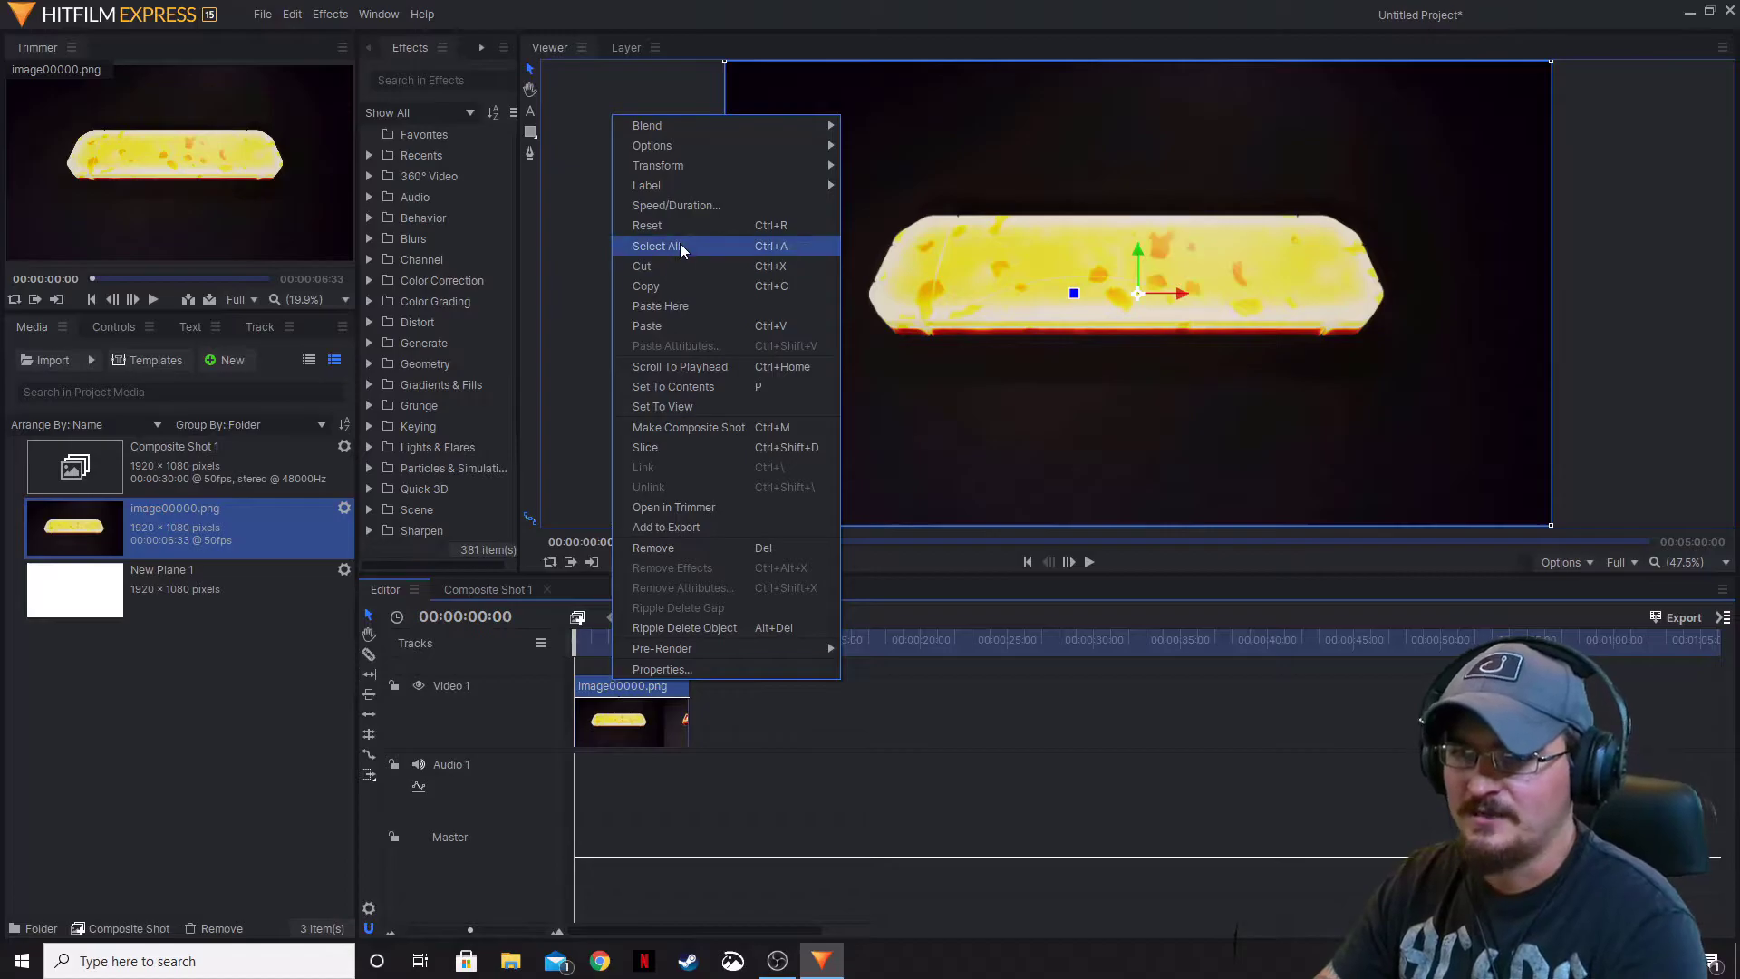
{"action": "left_click", "coordinate": [662, 287]}
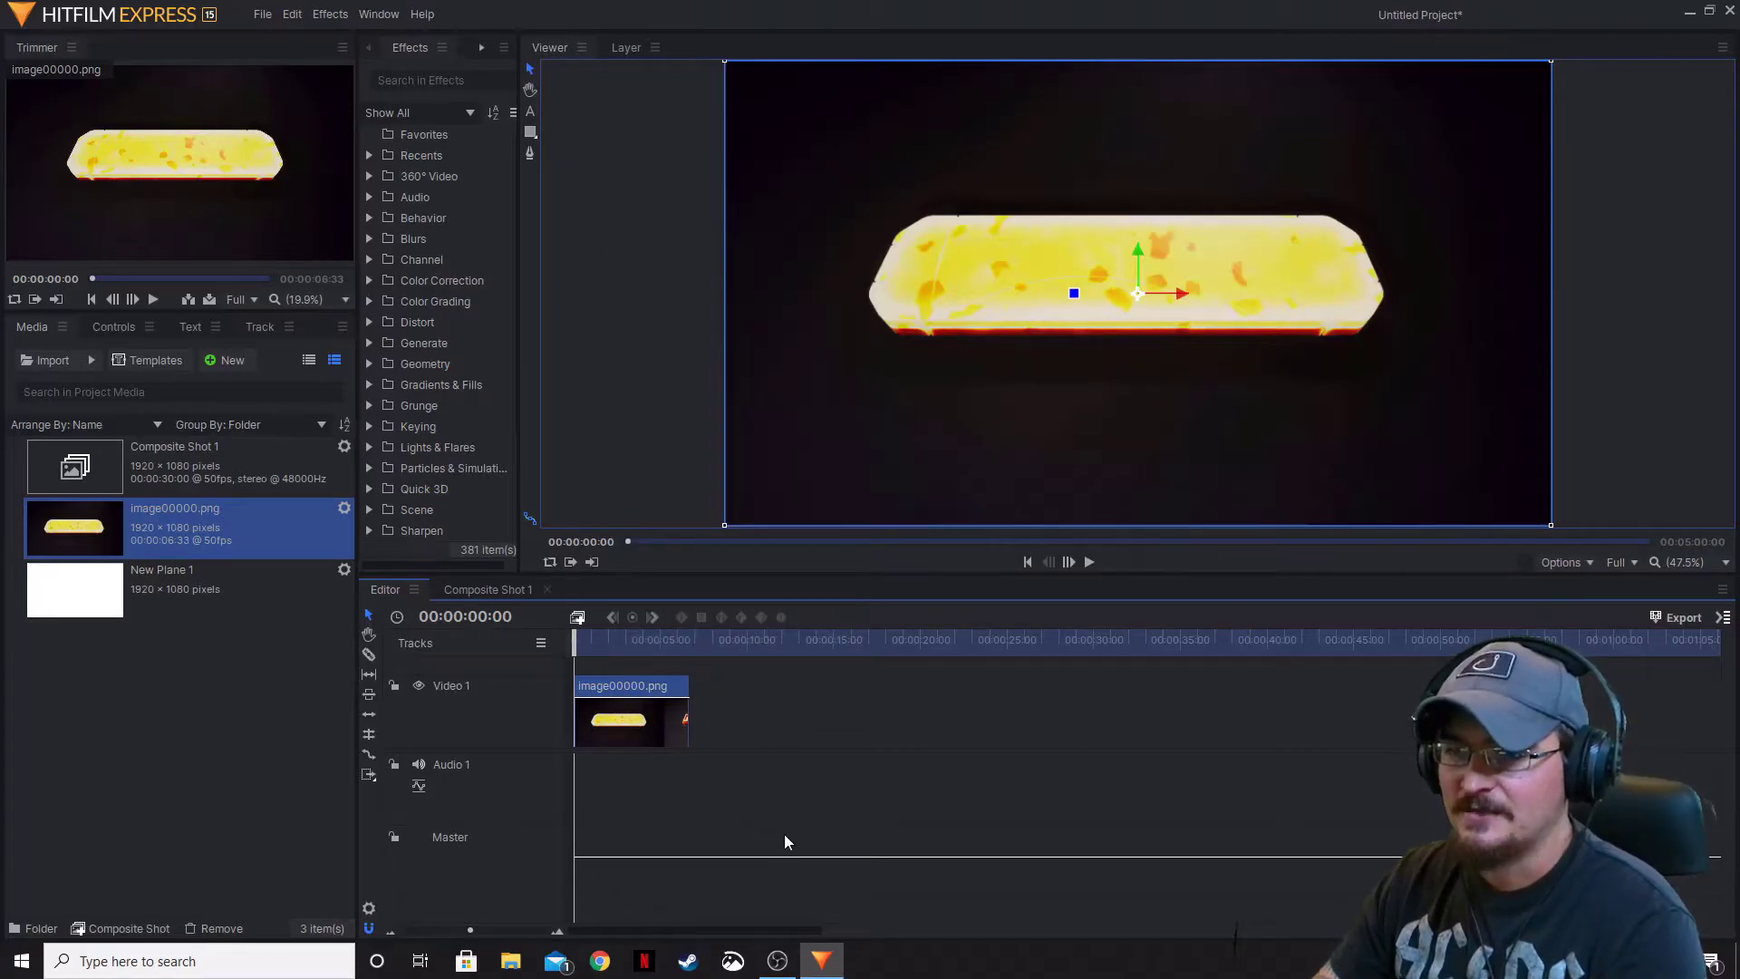
{"action": "right_click", "coordinate": [722, 702]}
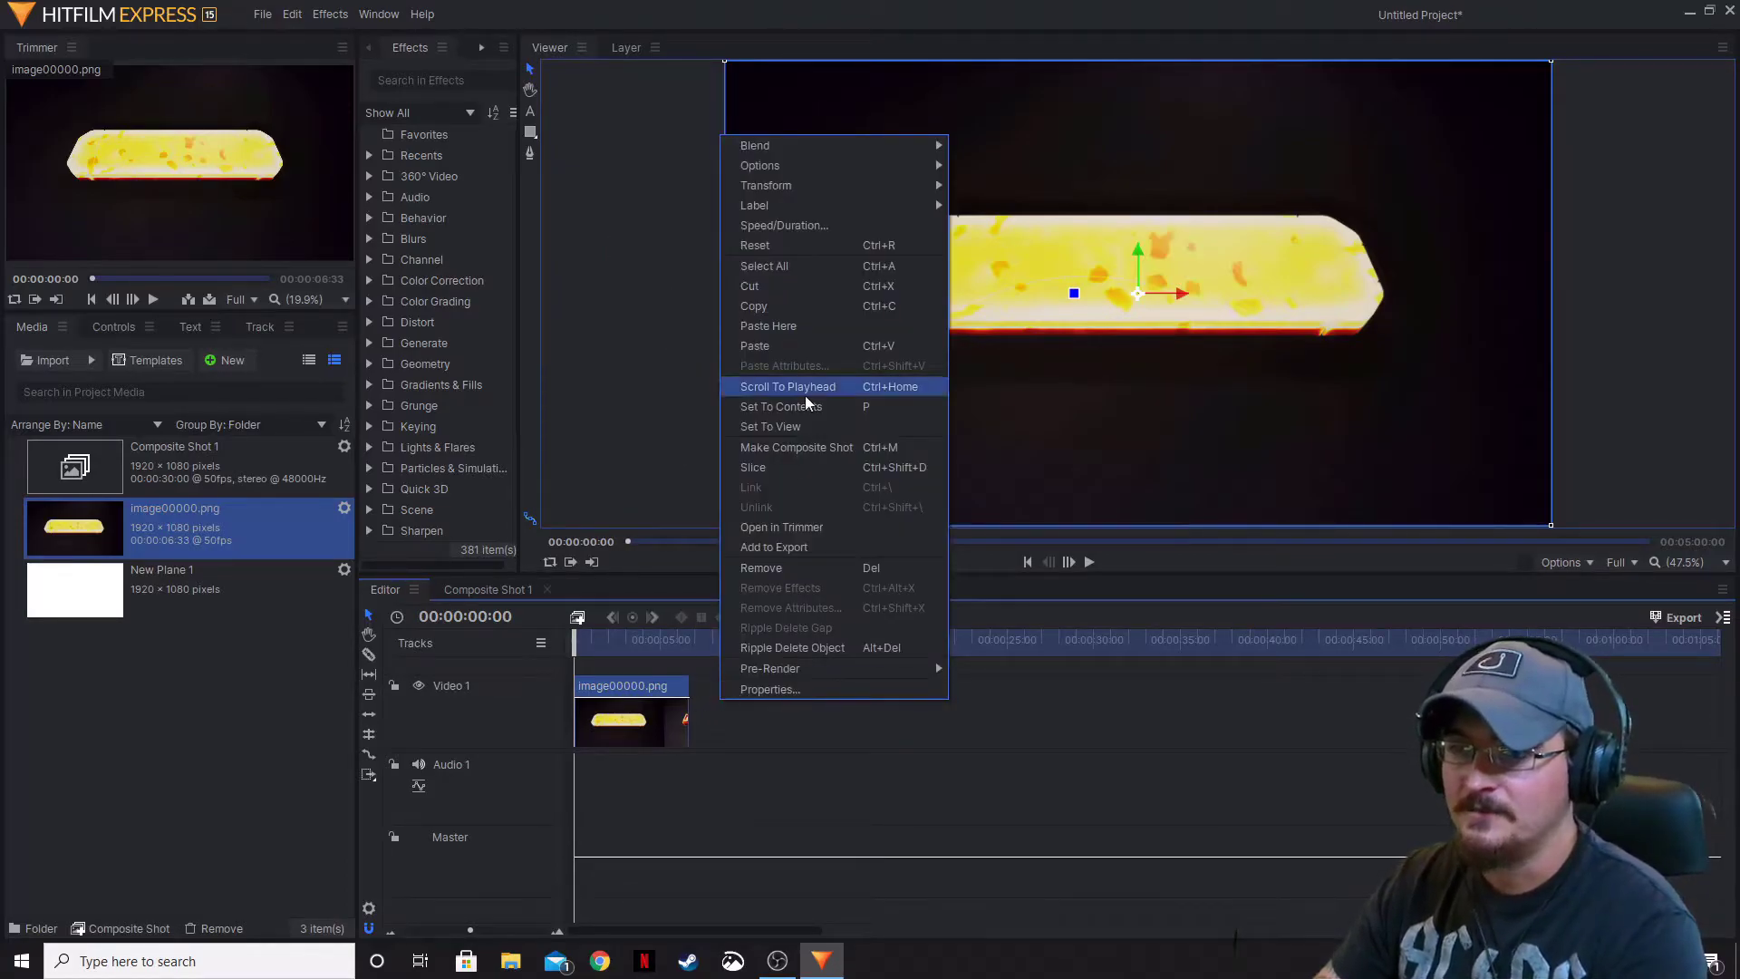
{"action": "left_click", "coordinate": [801, 346]}
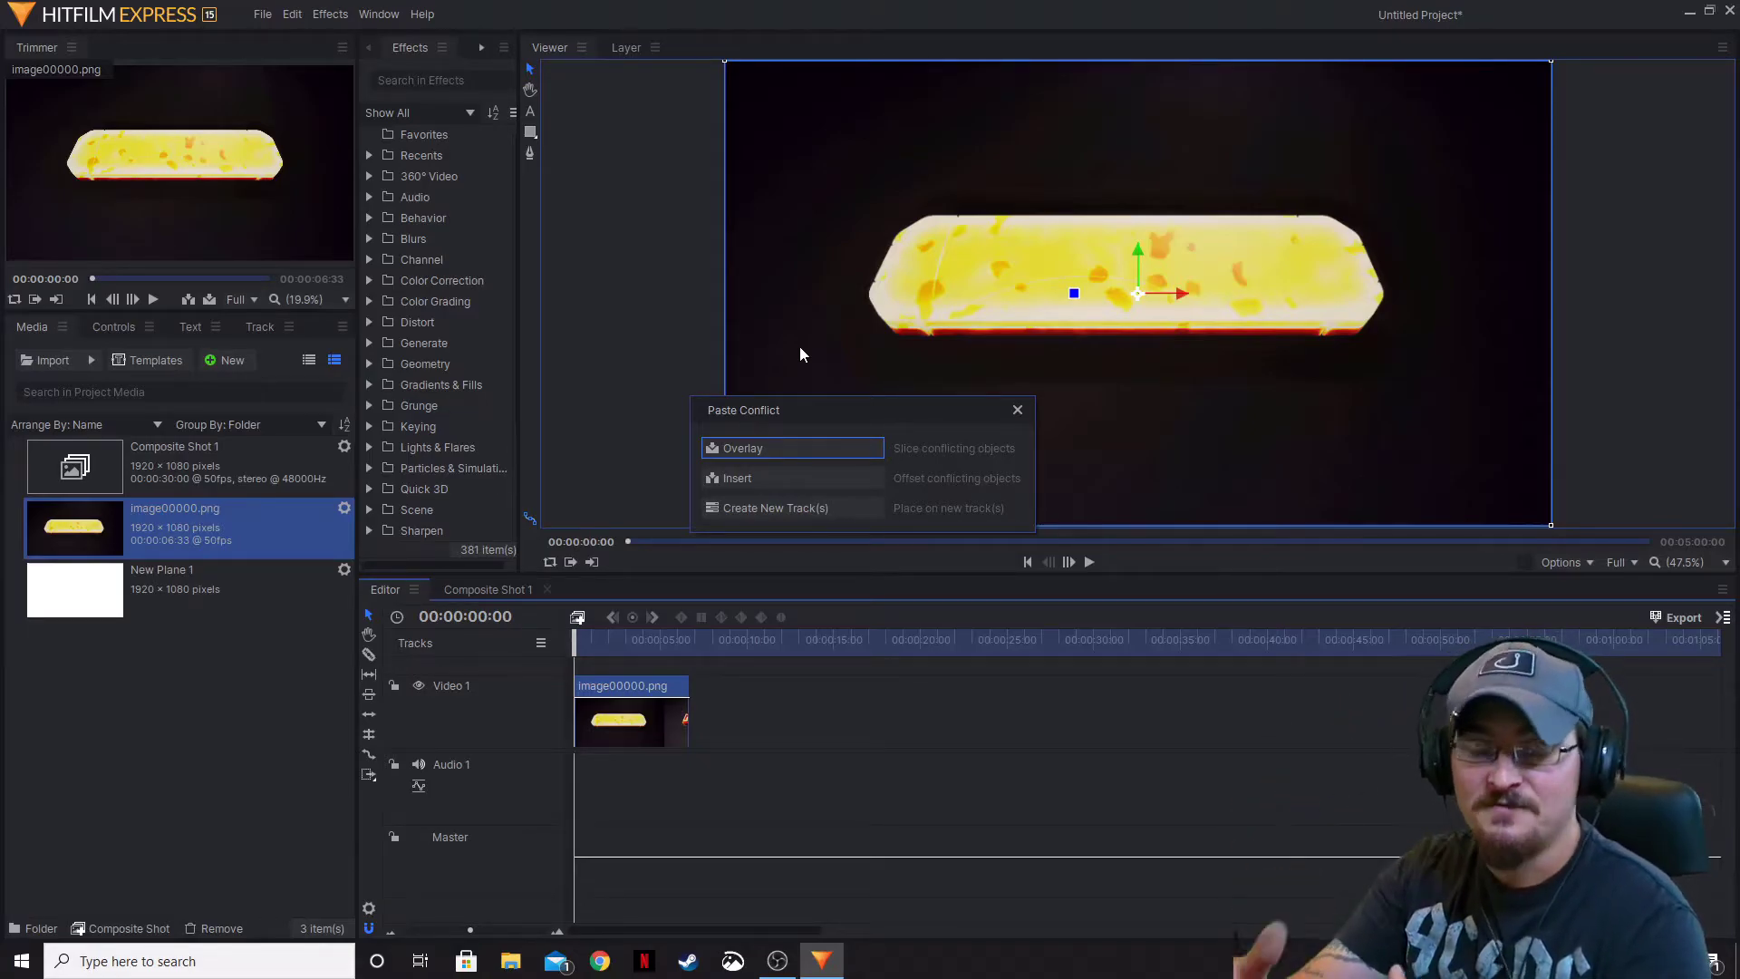
- Insert the pasted clip, then copy and insert the clips again for four back-to-back copies
{"action": "left_click", "coordinate": [778, 486]}
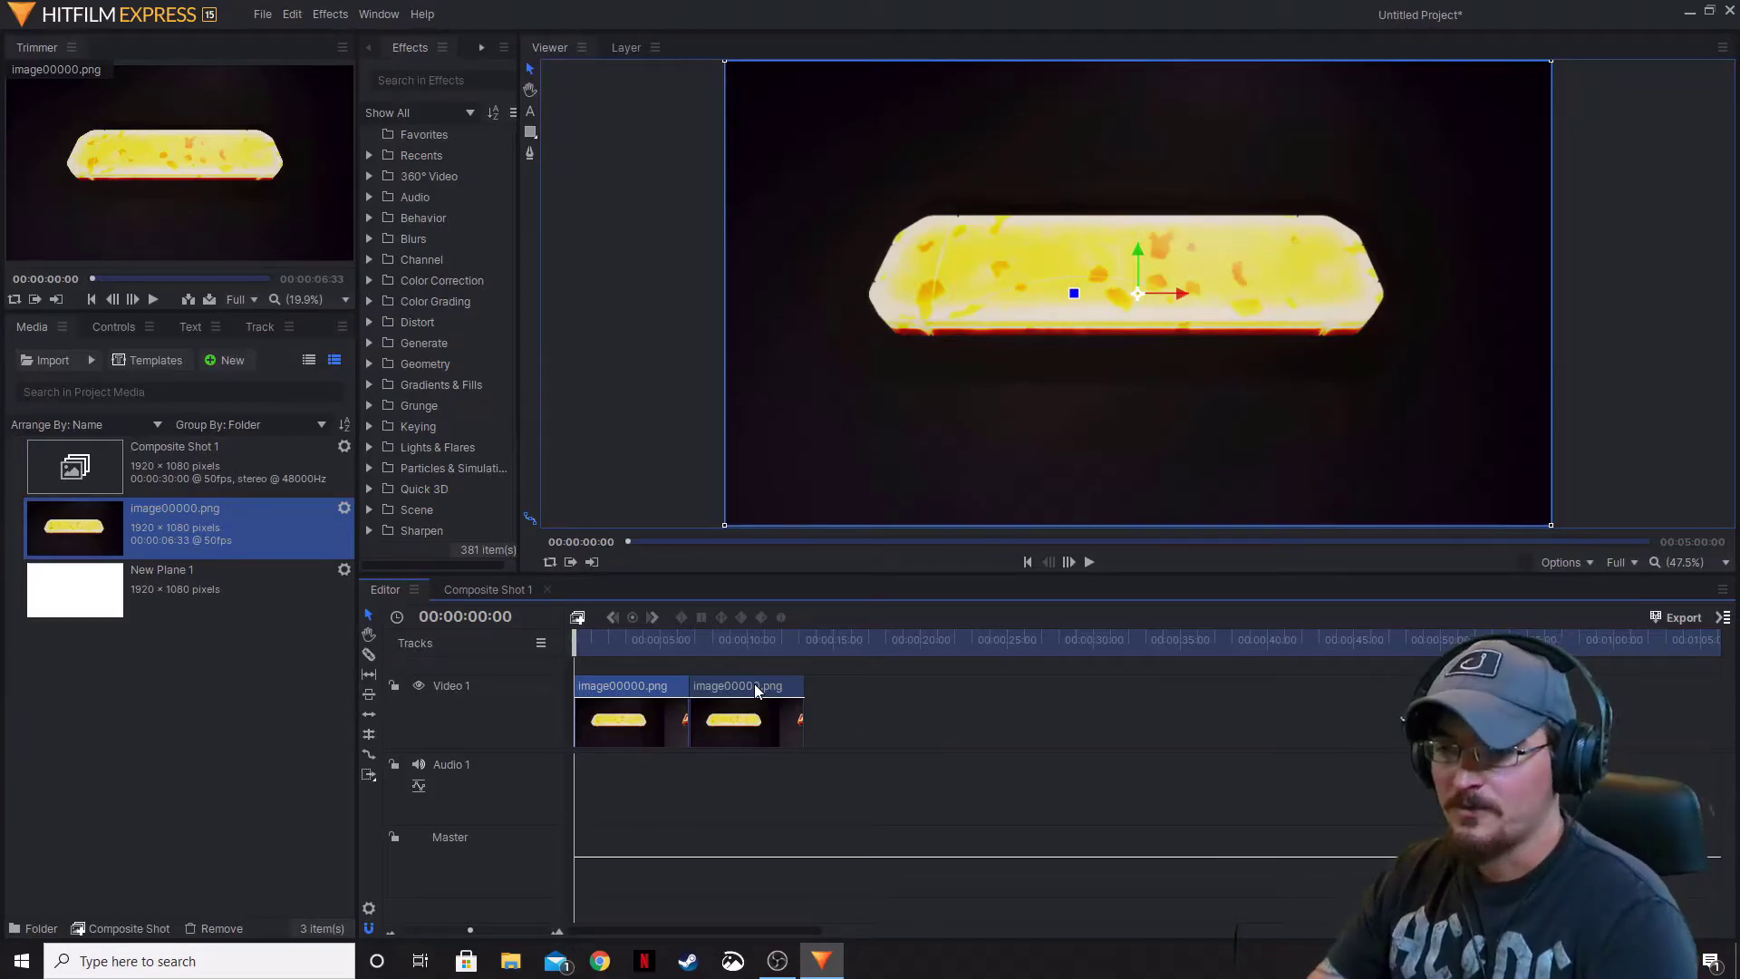
{"action": "right_click", "coordinate": [657, 682]}
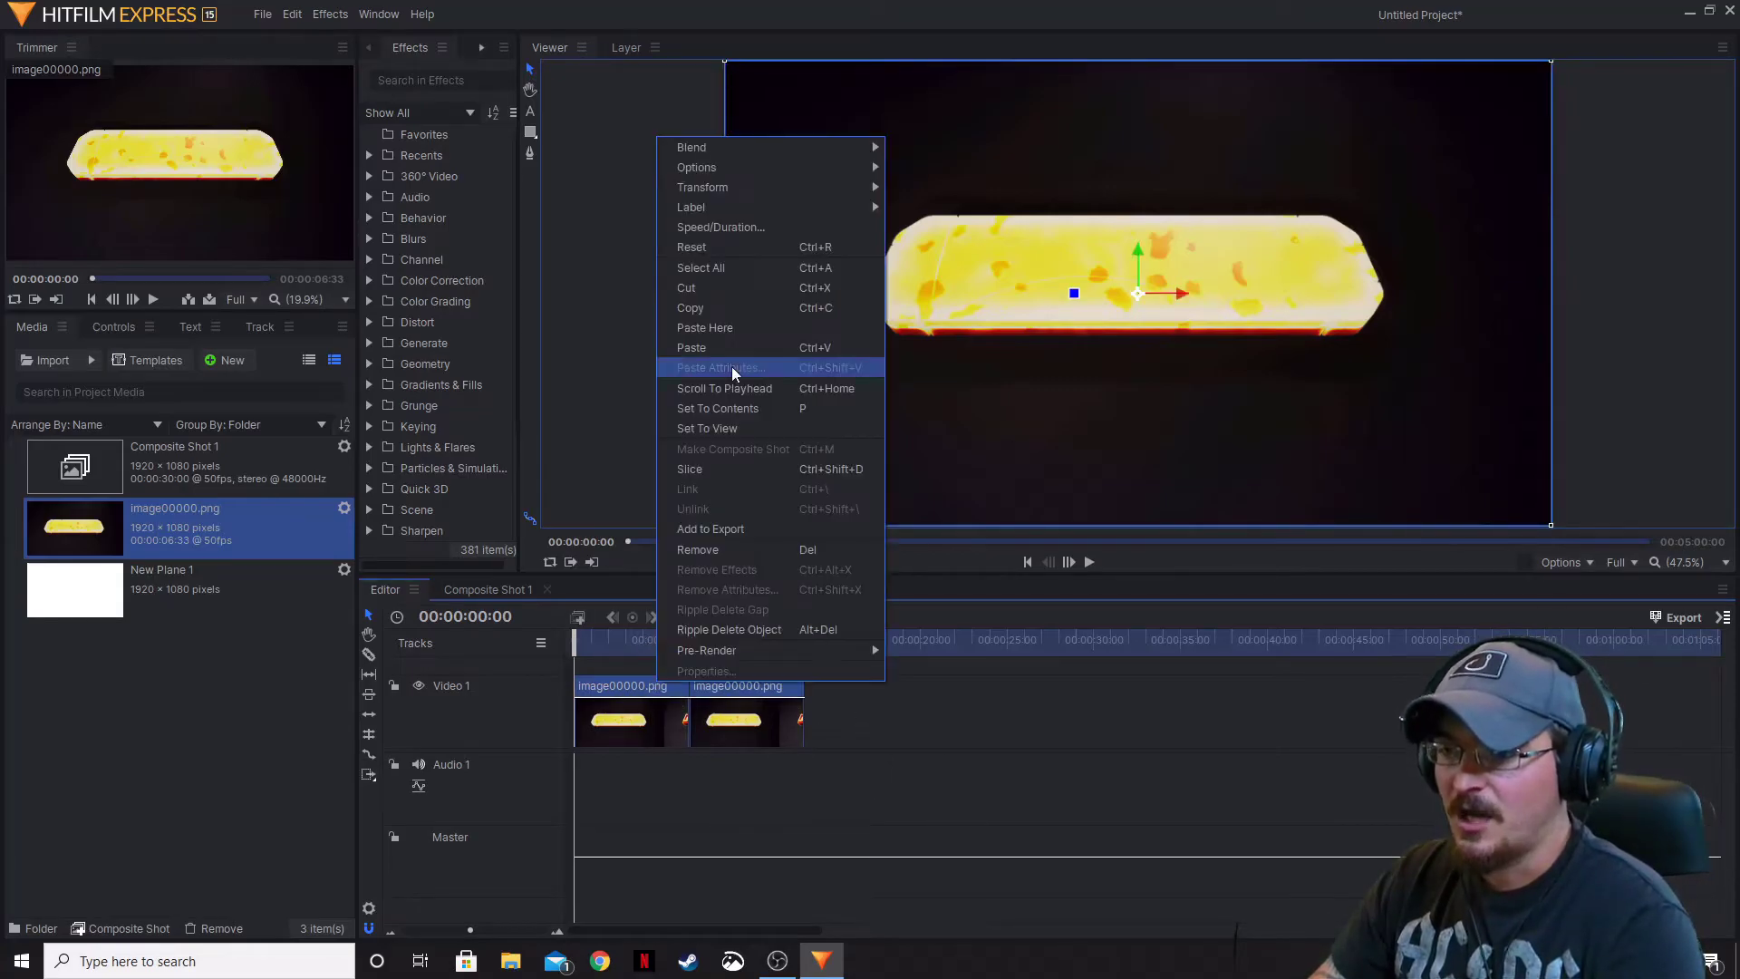
{"action": "left_click", "coordinate": [721, 308]}
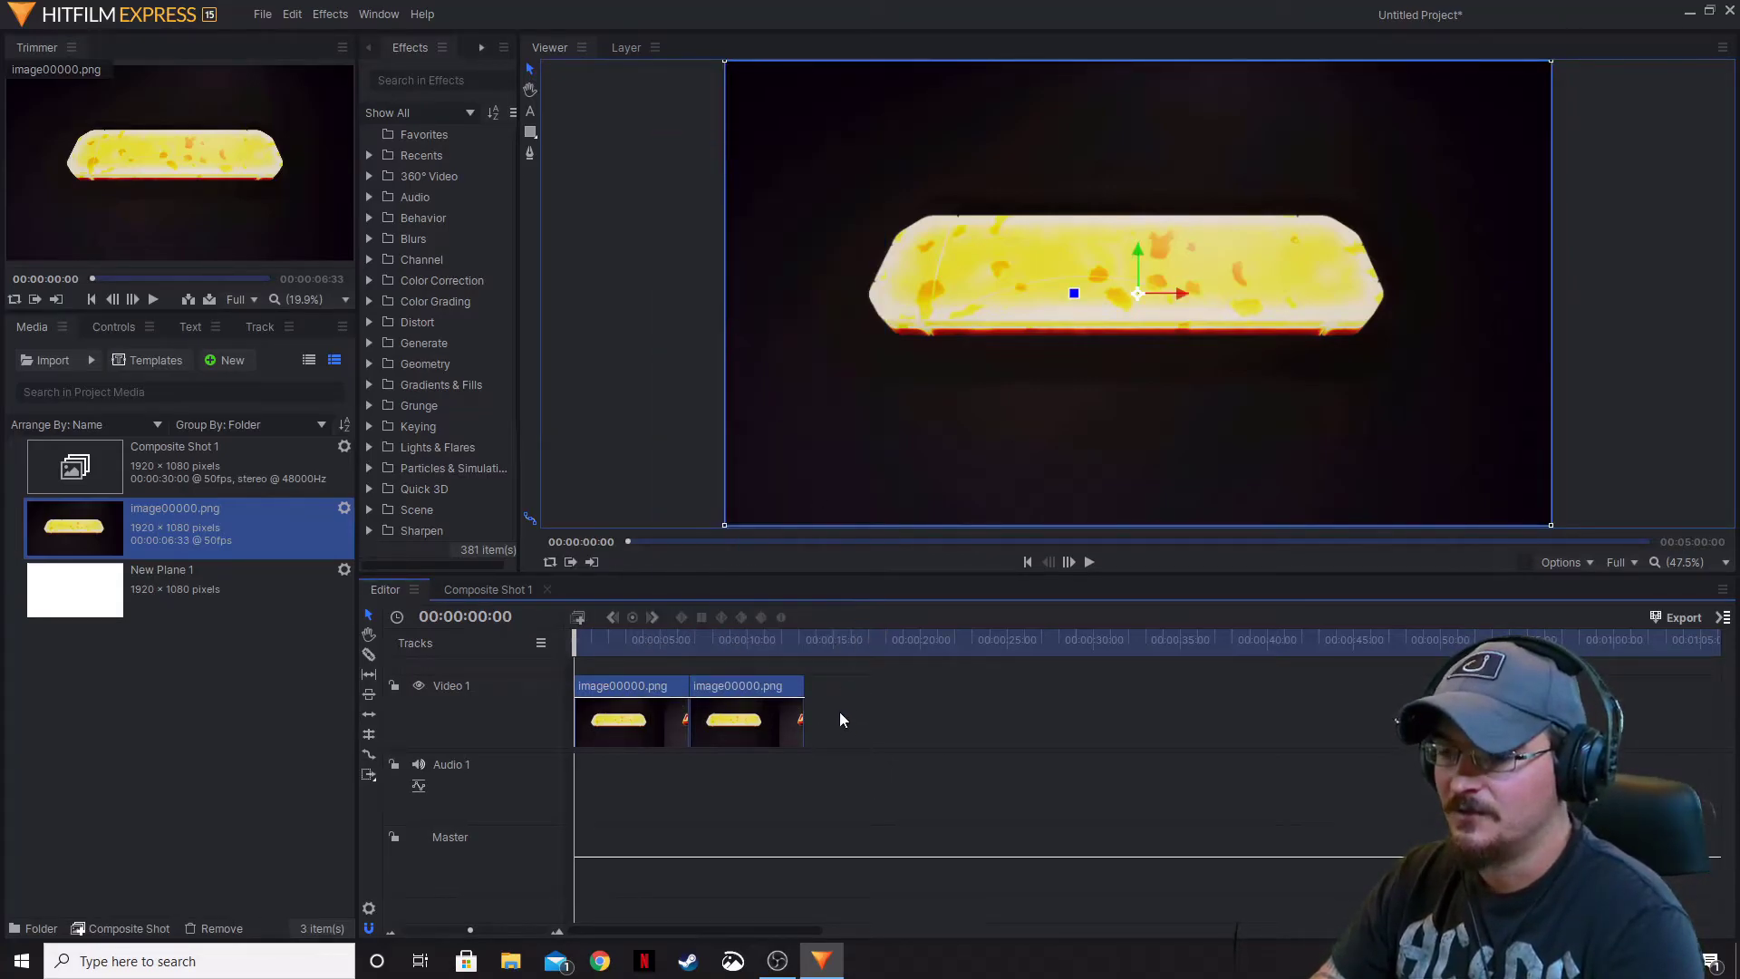
{"action": "right_click", "coordinate": [839, 707]}
{"action": "left_click", "coordinate": [874, 406]}
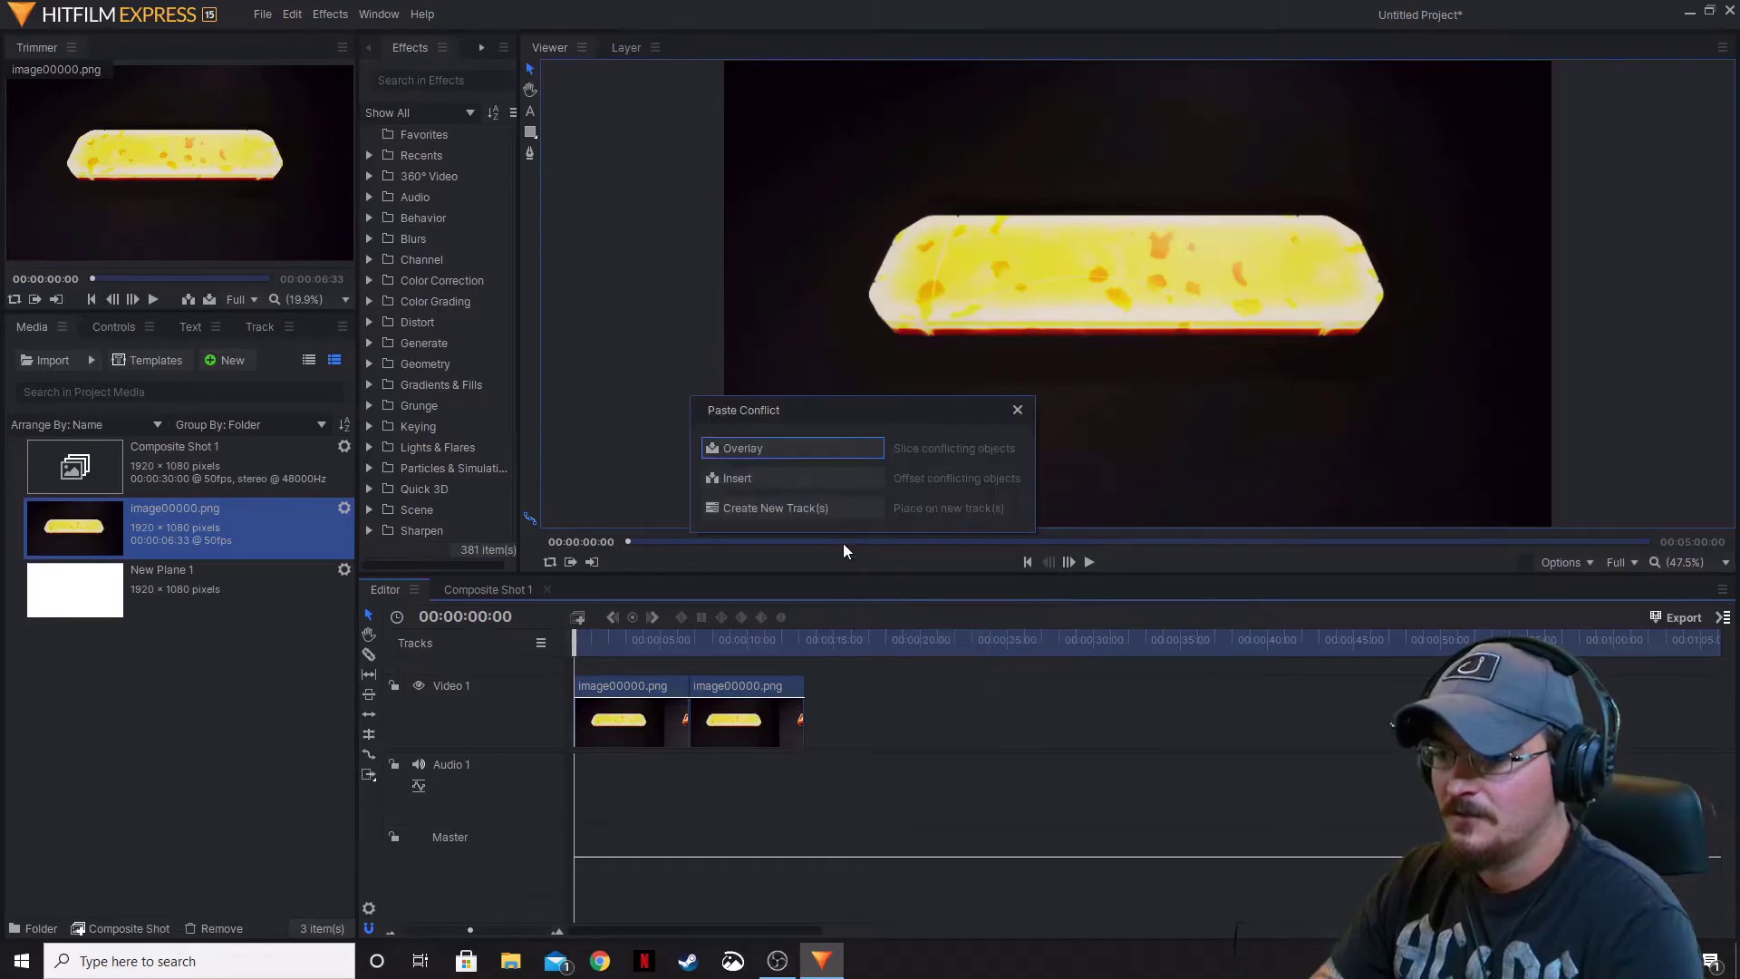
{"action": "left_click", "coordinate": [814, 484]}
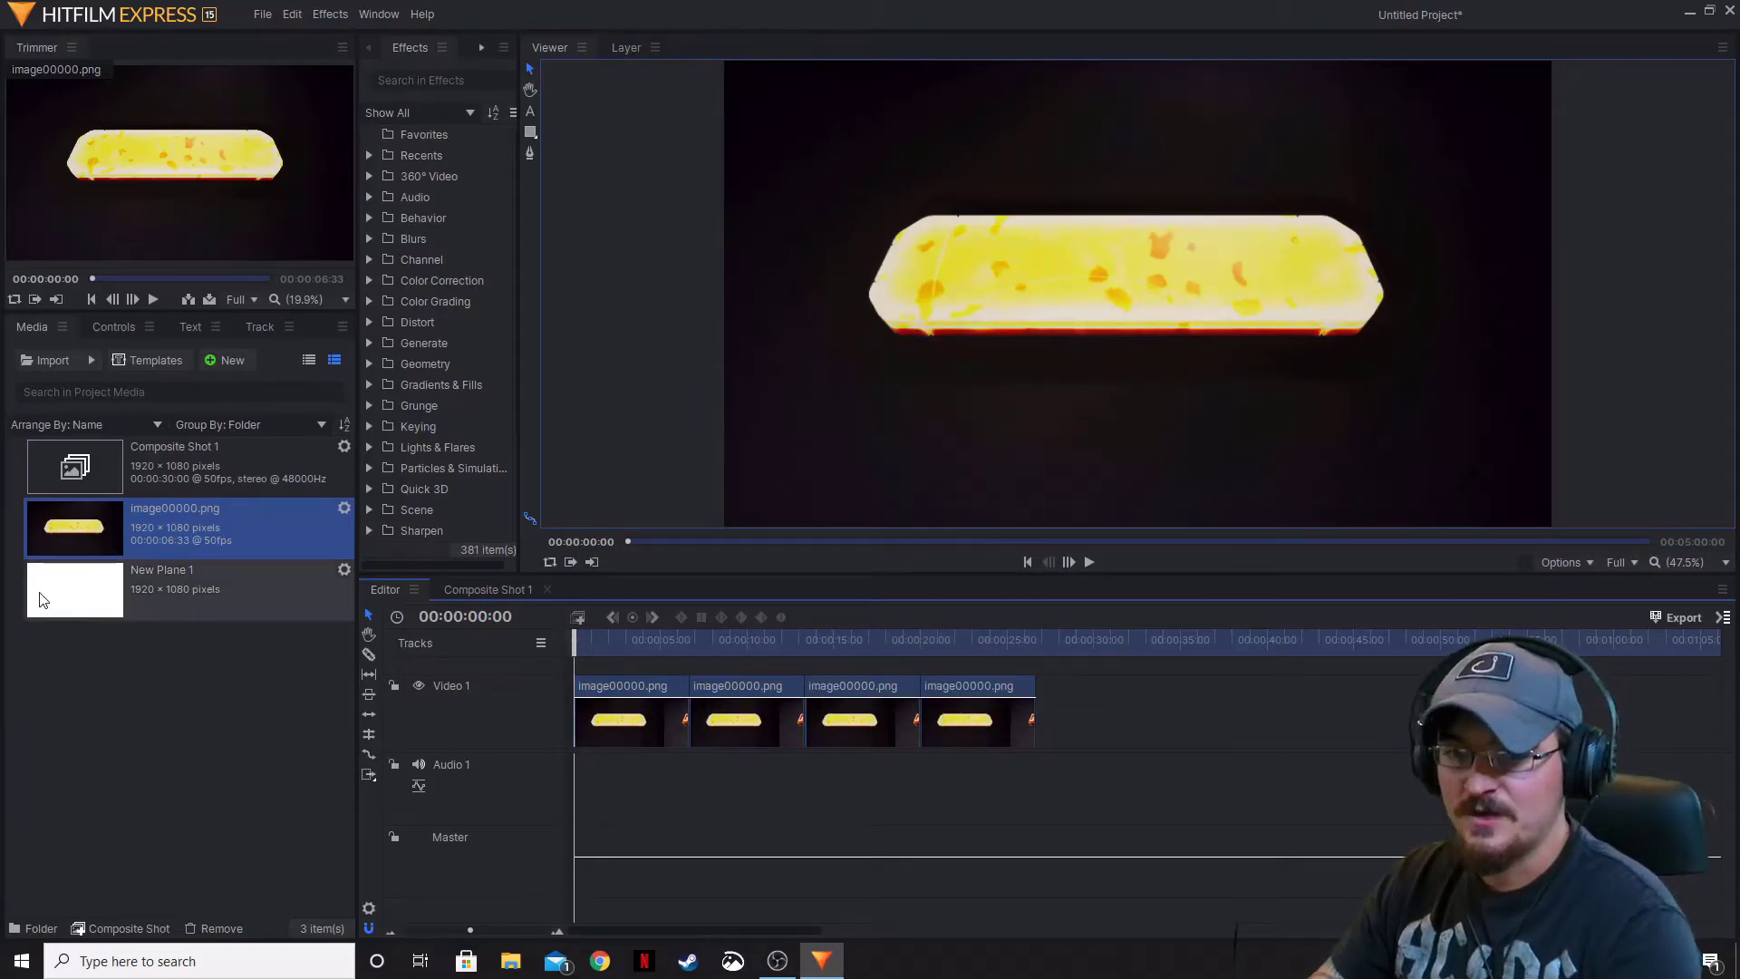
{"action": "left_click", "coordinate": [204, 609]}
- Place New Plane 1 after the fourth image clip and paste-insert a copy at Video 1's start
{"action": "left_click_drag", "start_coordinate": [182, 590], "coordinate": [1064, 754]}
{"action": "right_click", "coordinate": [1066, 692]}
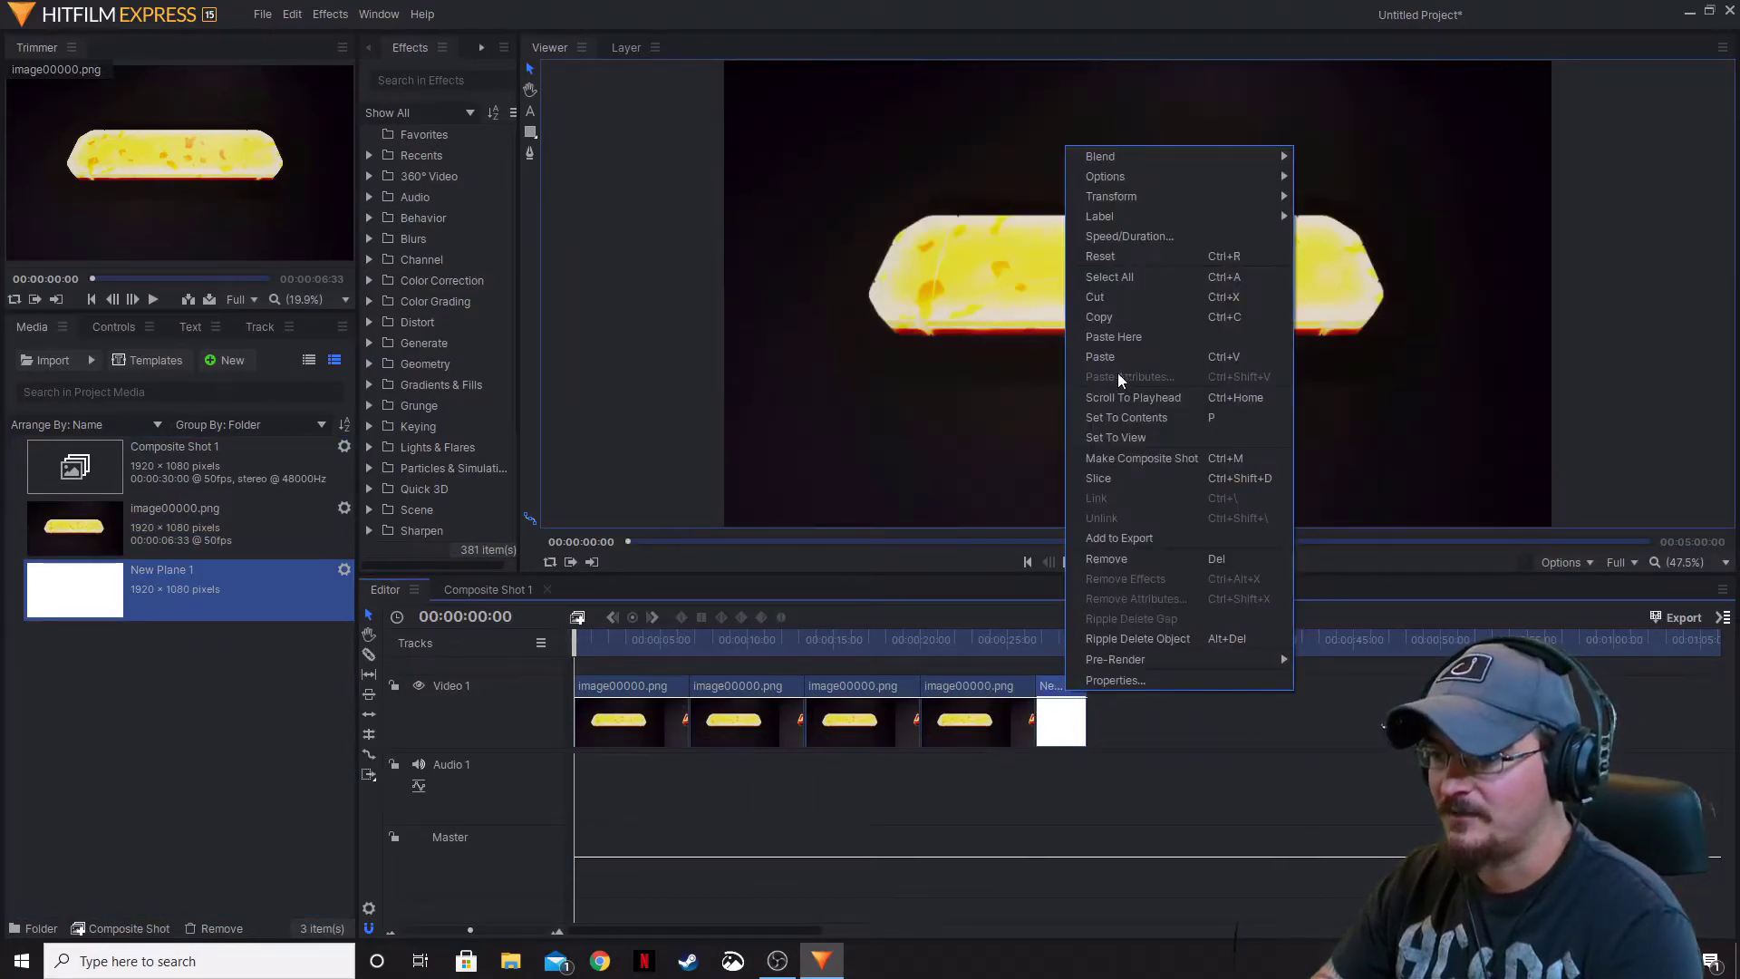
{"action": "key", "text": "Escape"}
{"action": "right_click", "coordinate": [1141, 709]}
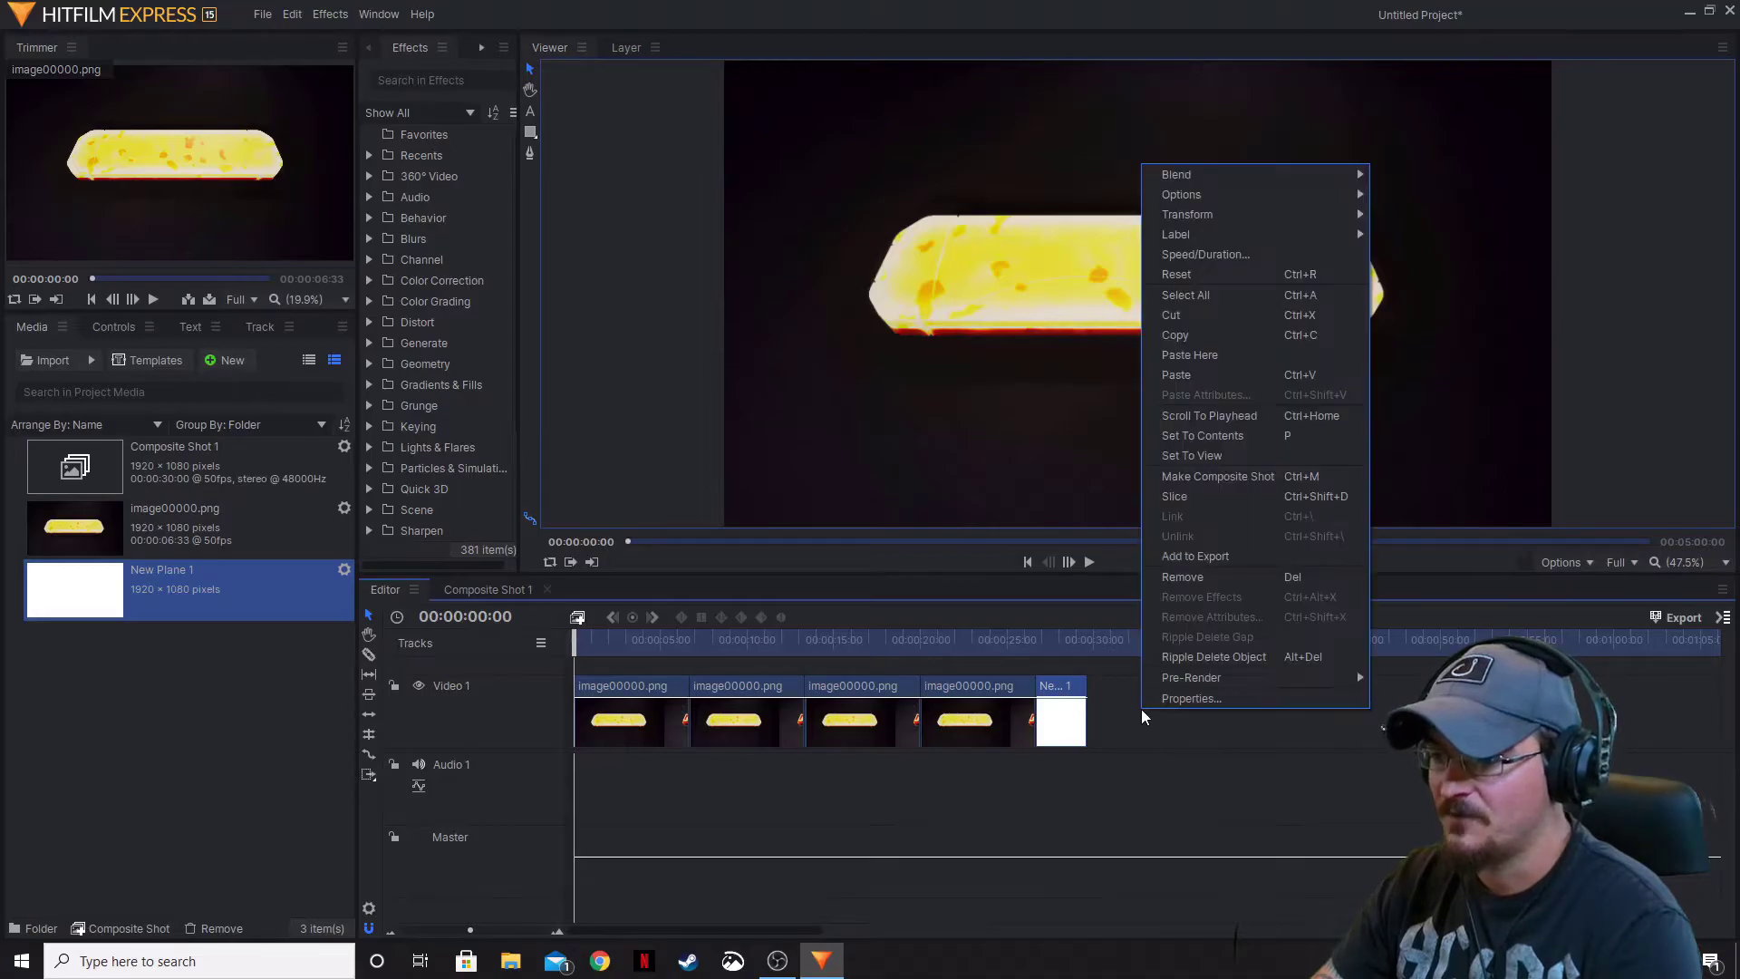
{"action": "left_click", "coordinate": [1190, 374]}
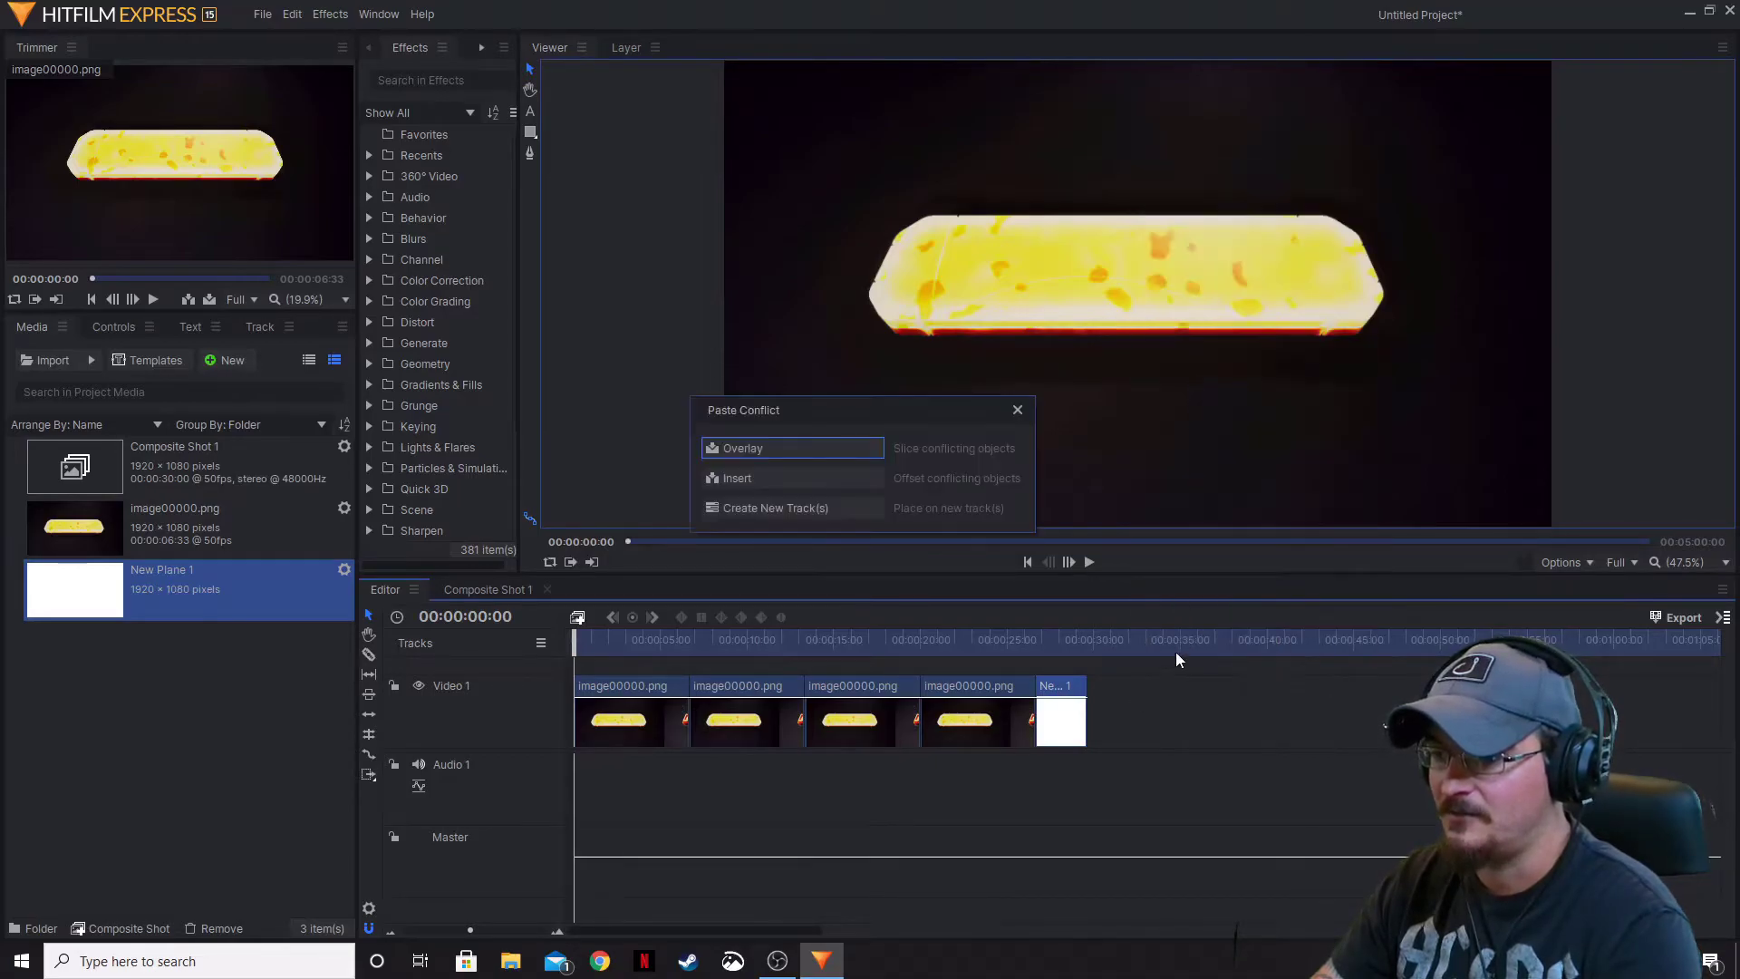
{"action": "left_click", "coordinate": [741, 475]}
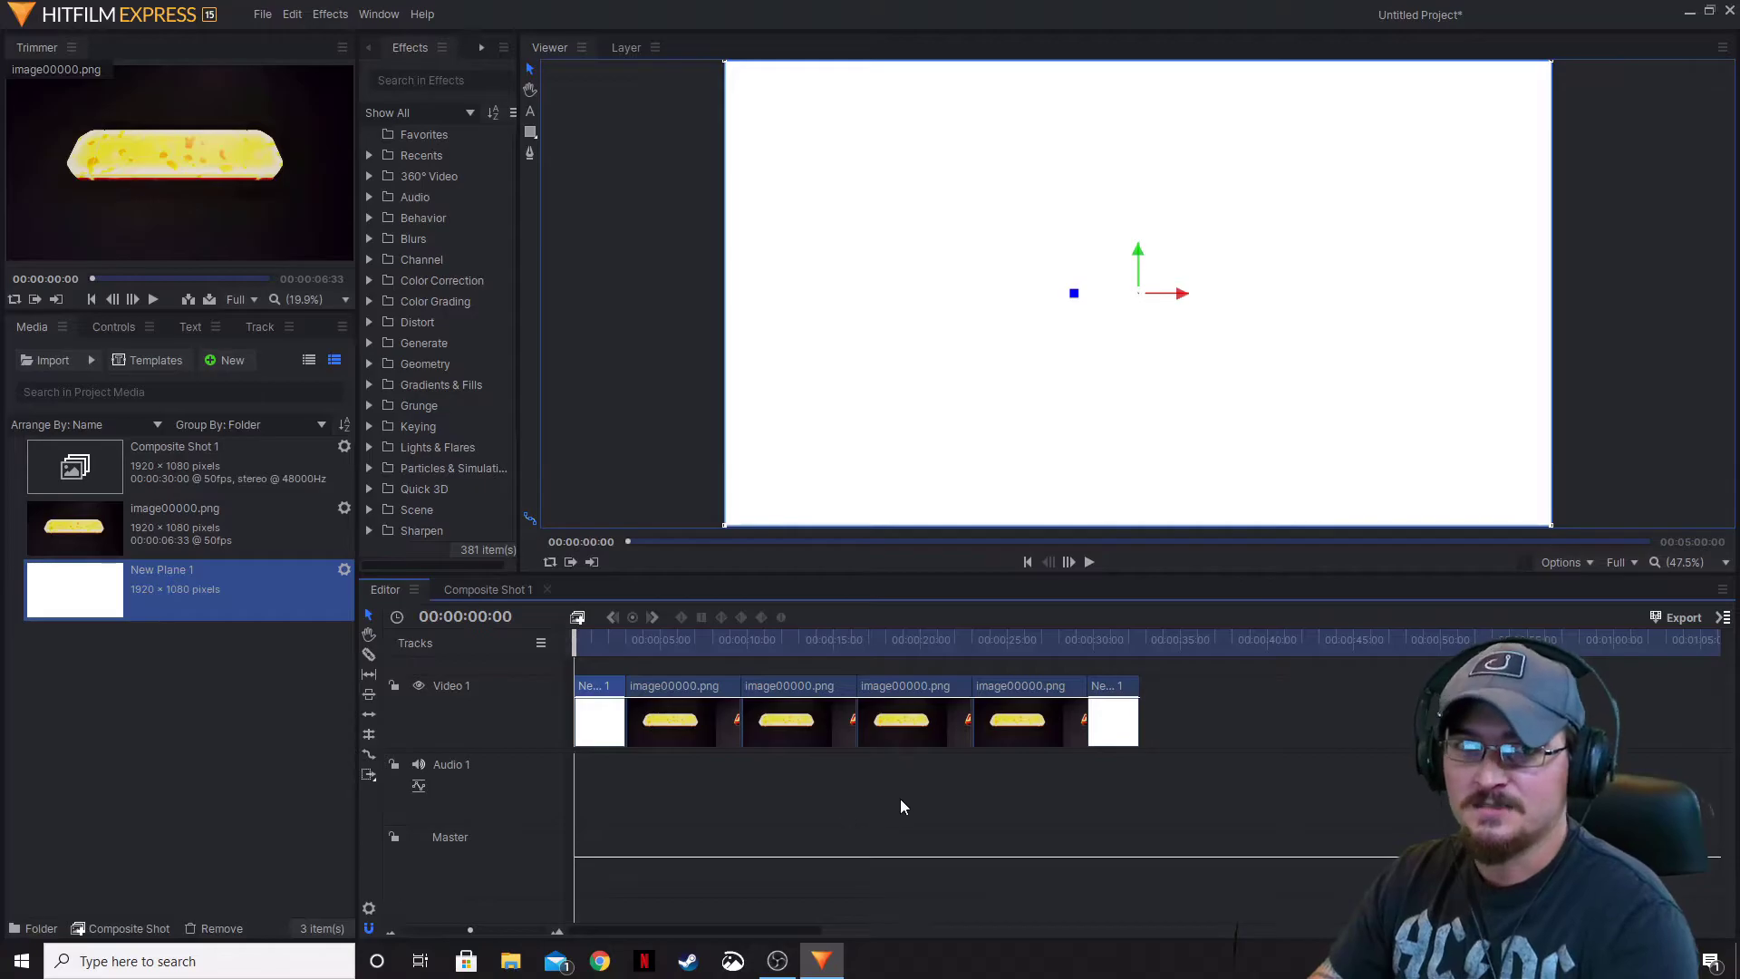
- Zoom the timeline out and back in, then set the playhead to 00:01:53:33
{"action": "right_click", "coordinate": [1173, 695]}
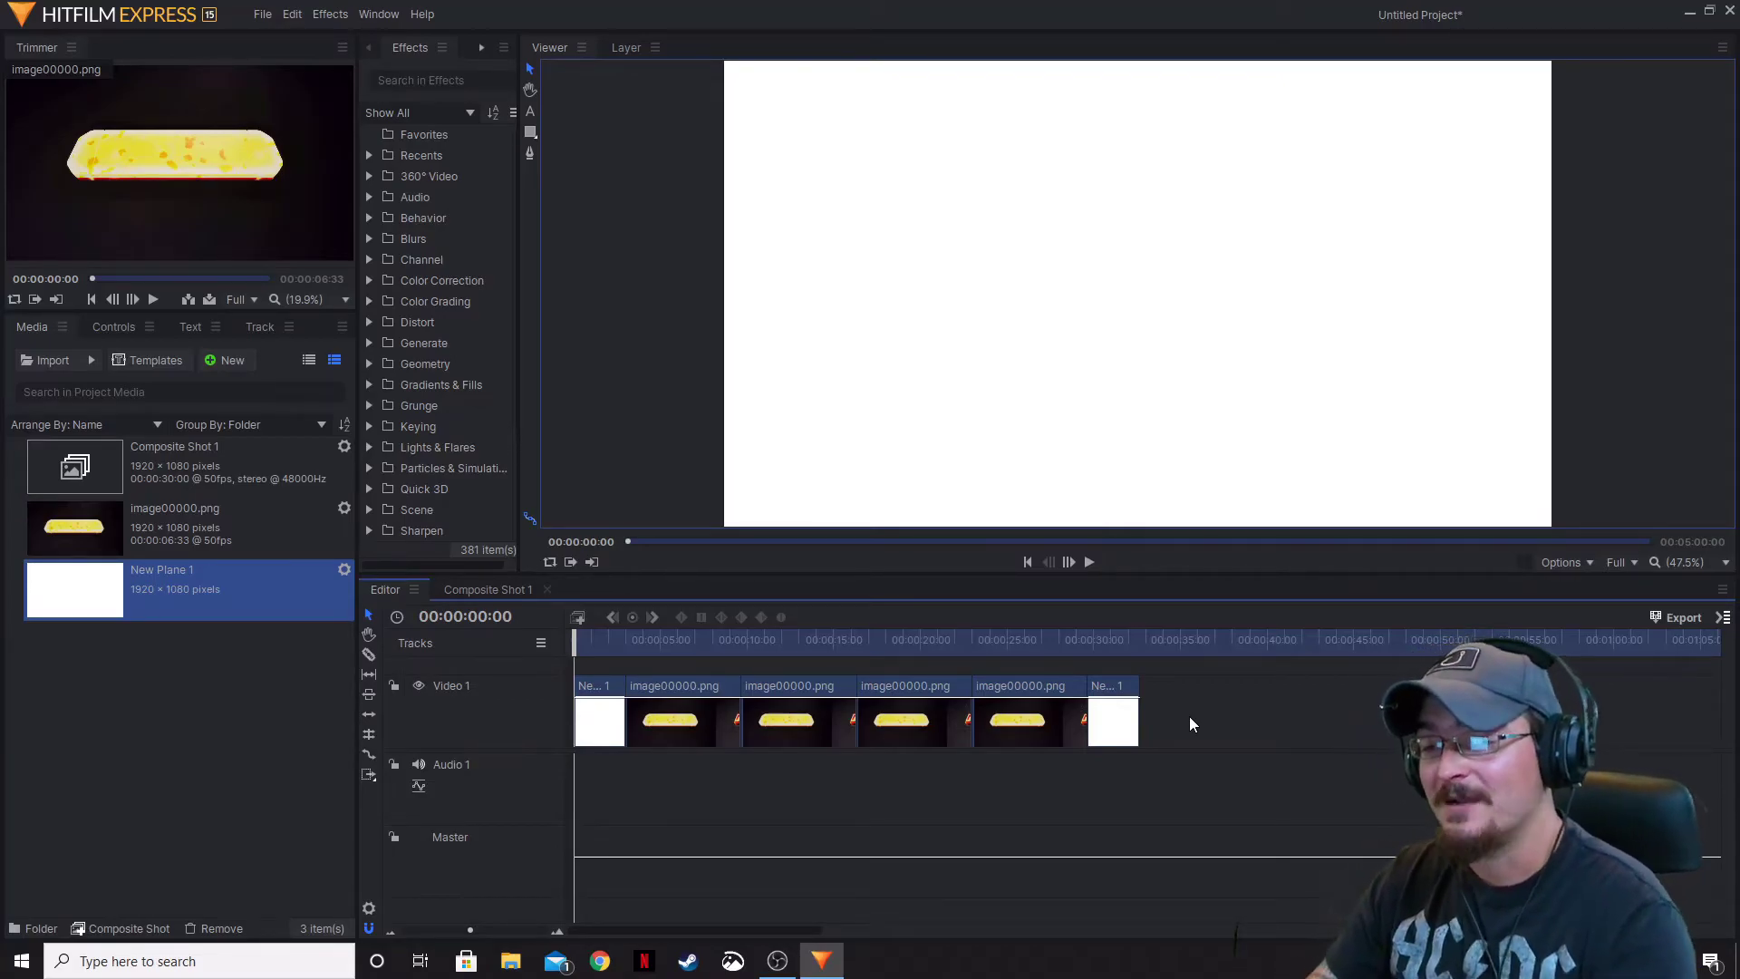
{"action": "left_click_drag", "start_coordinate": [471, 932], "coordinate": [420, 924]}
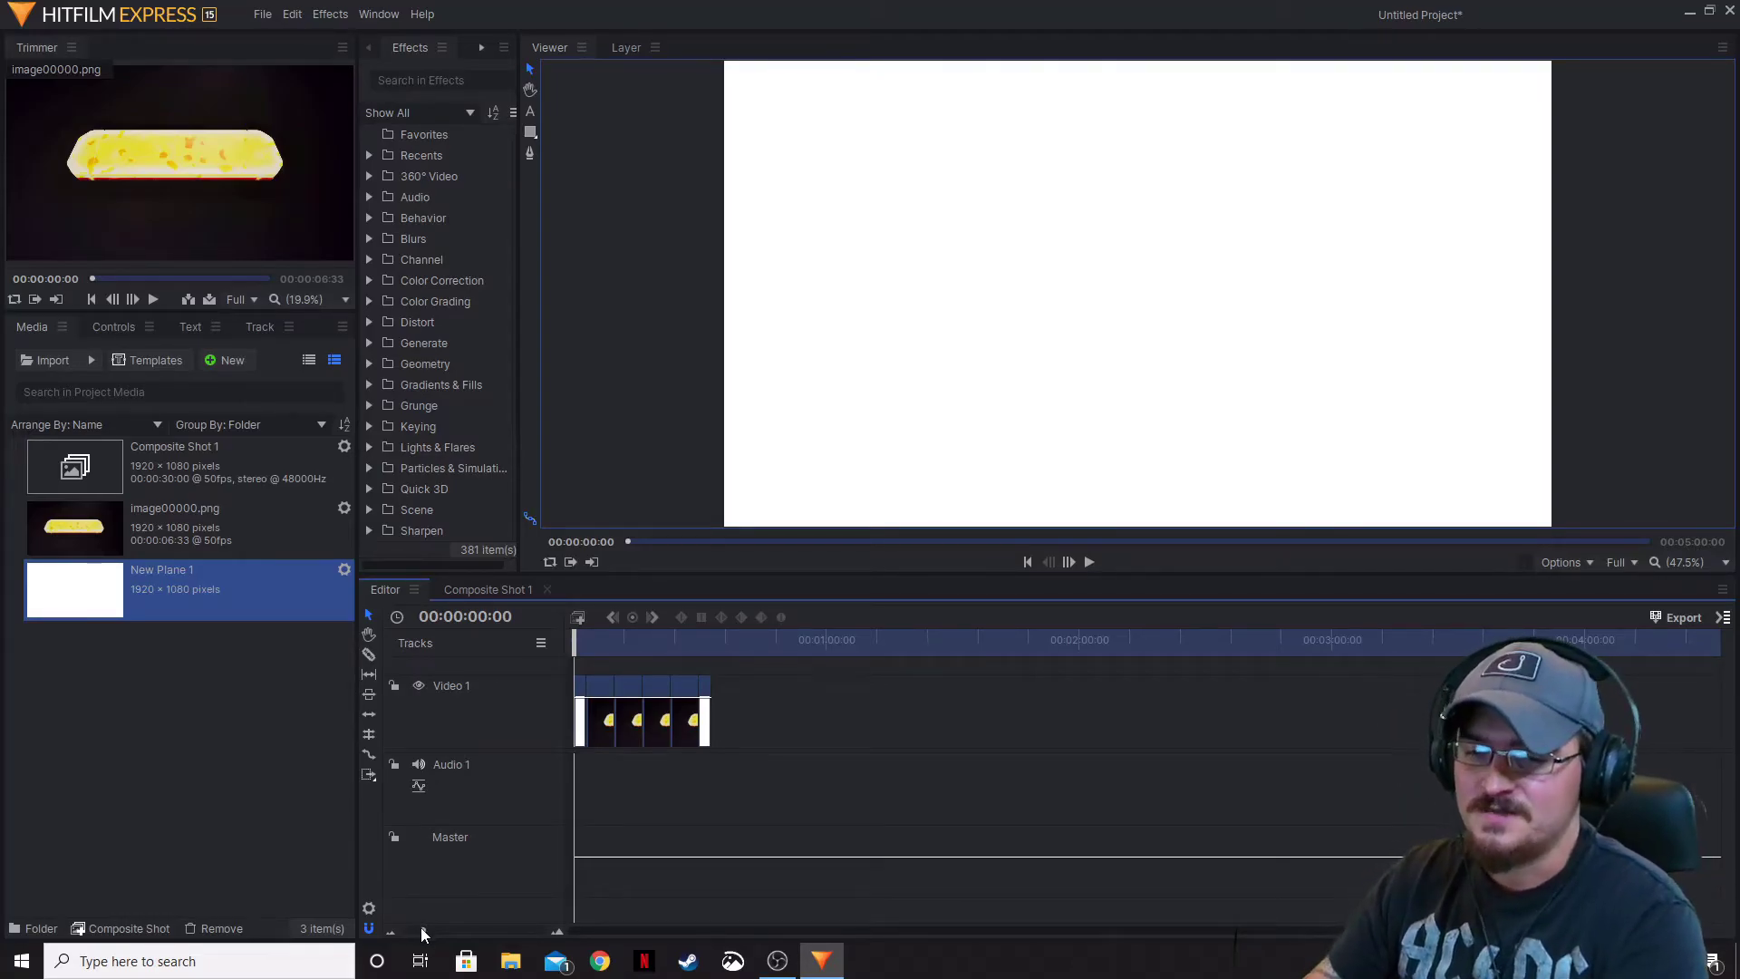
{"action": "mouse_move", "coordinate": [421, 929]}
{"action": "left_mouse_down"}
{"action": "mouse_move", "coordinate": [477, 933]}
{"action": "mouse_move", "coordinate": [447, 927]}
{"action": "left_mouse_up"}
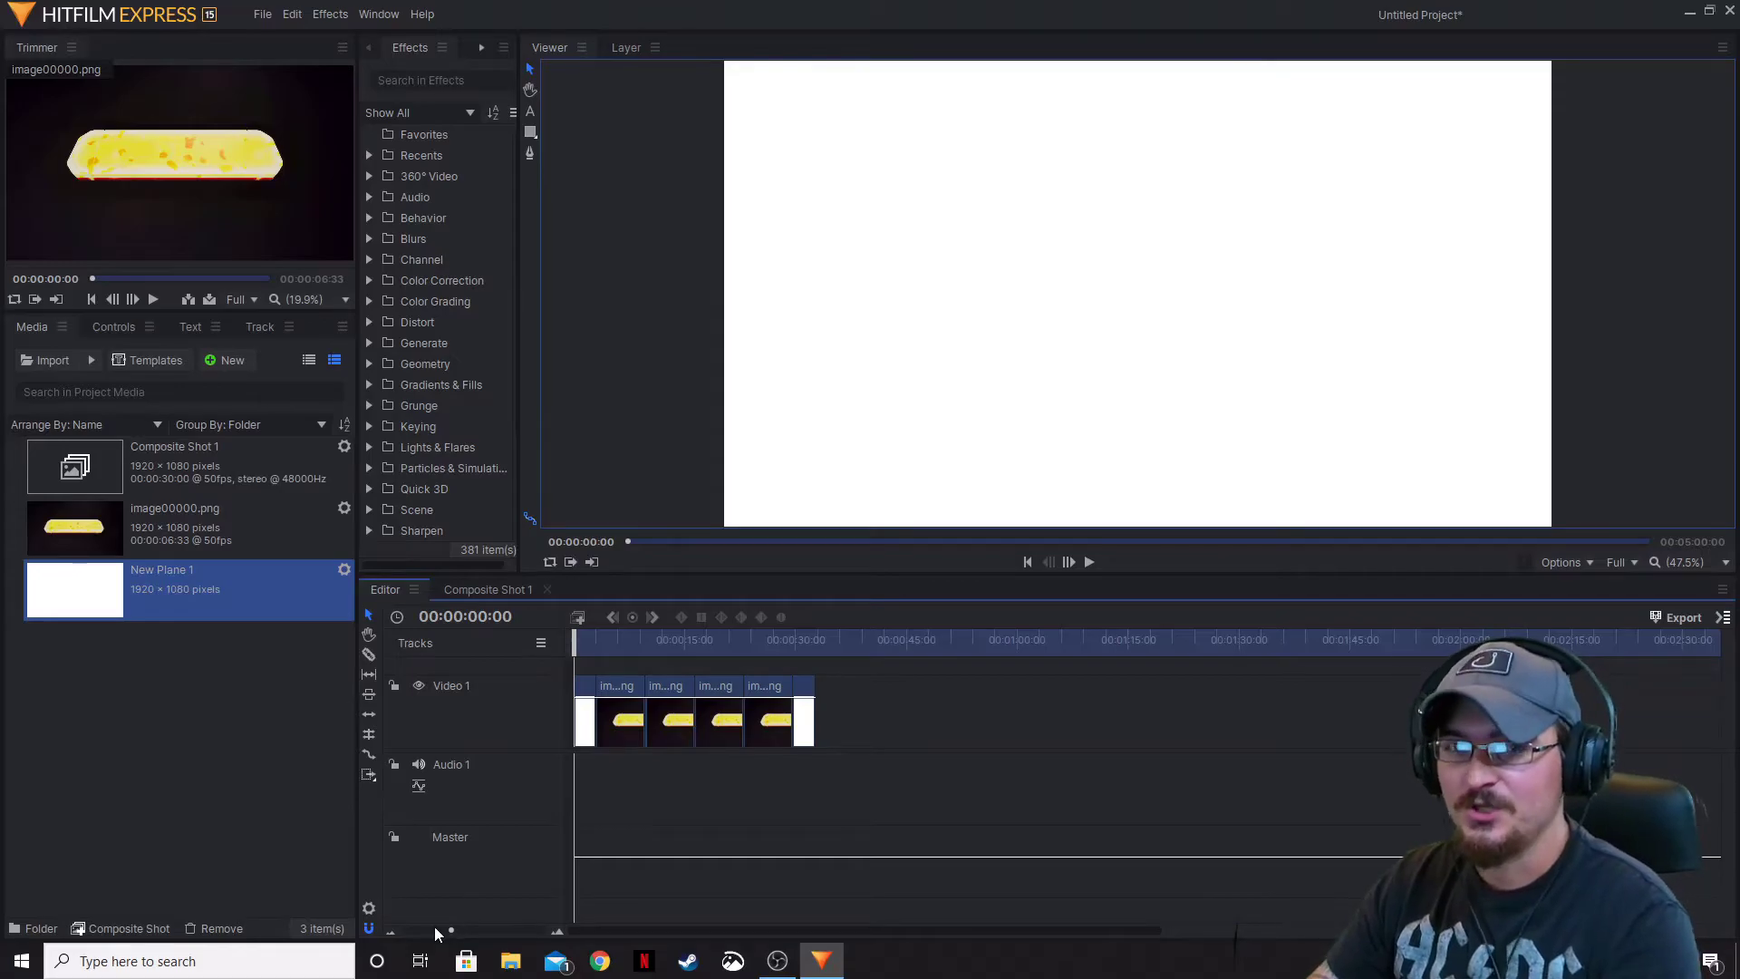
{"action": "mouse_move", "coordinate": [451, 930]}
{"action": "left_mouse_down"}
{"action": "mouse_move", "coordinate": [429, 929]}
{"action": "mouse_move", "coordinate": [497, 928]}
{"action": "mouse_move", "coordinate": [437, 923]}
{"action": "left_mouse_up"}
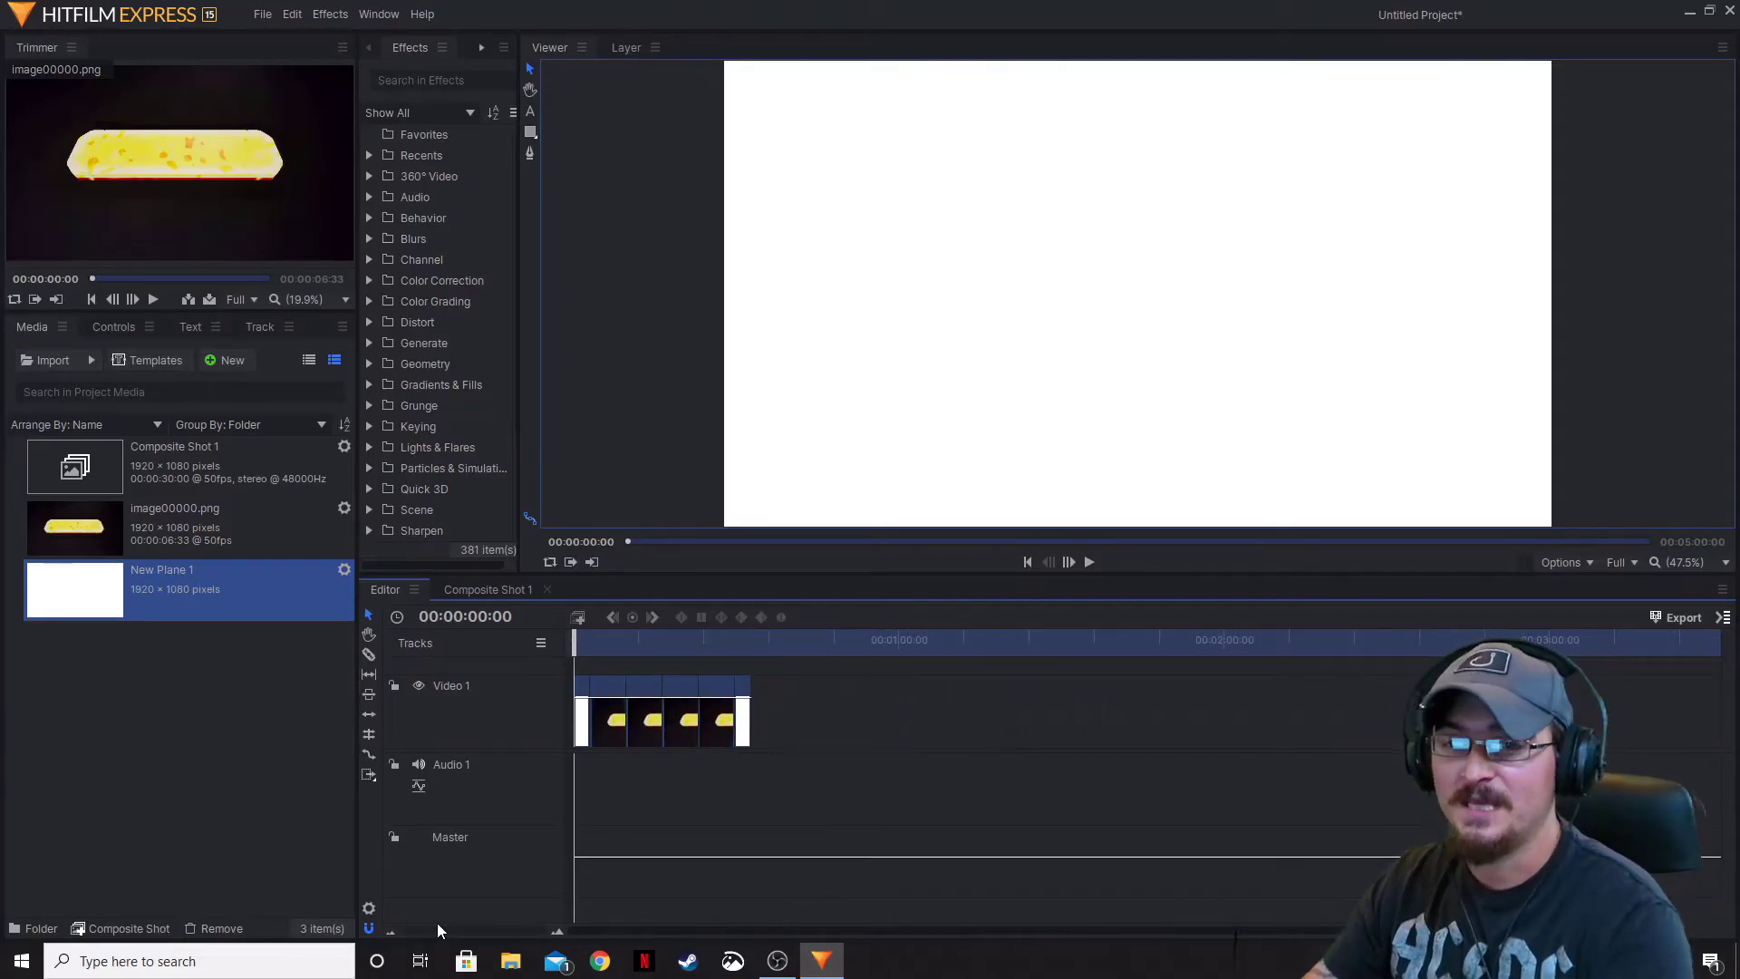
{"action": "left_click", "coordinate": [1191, 642]}
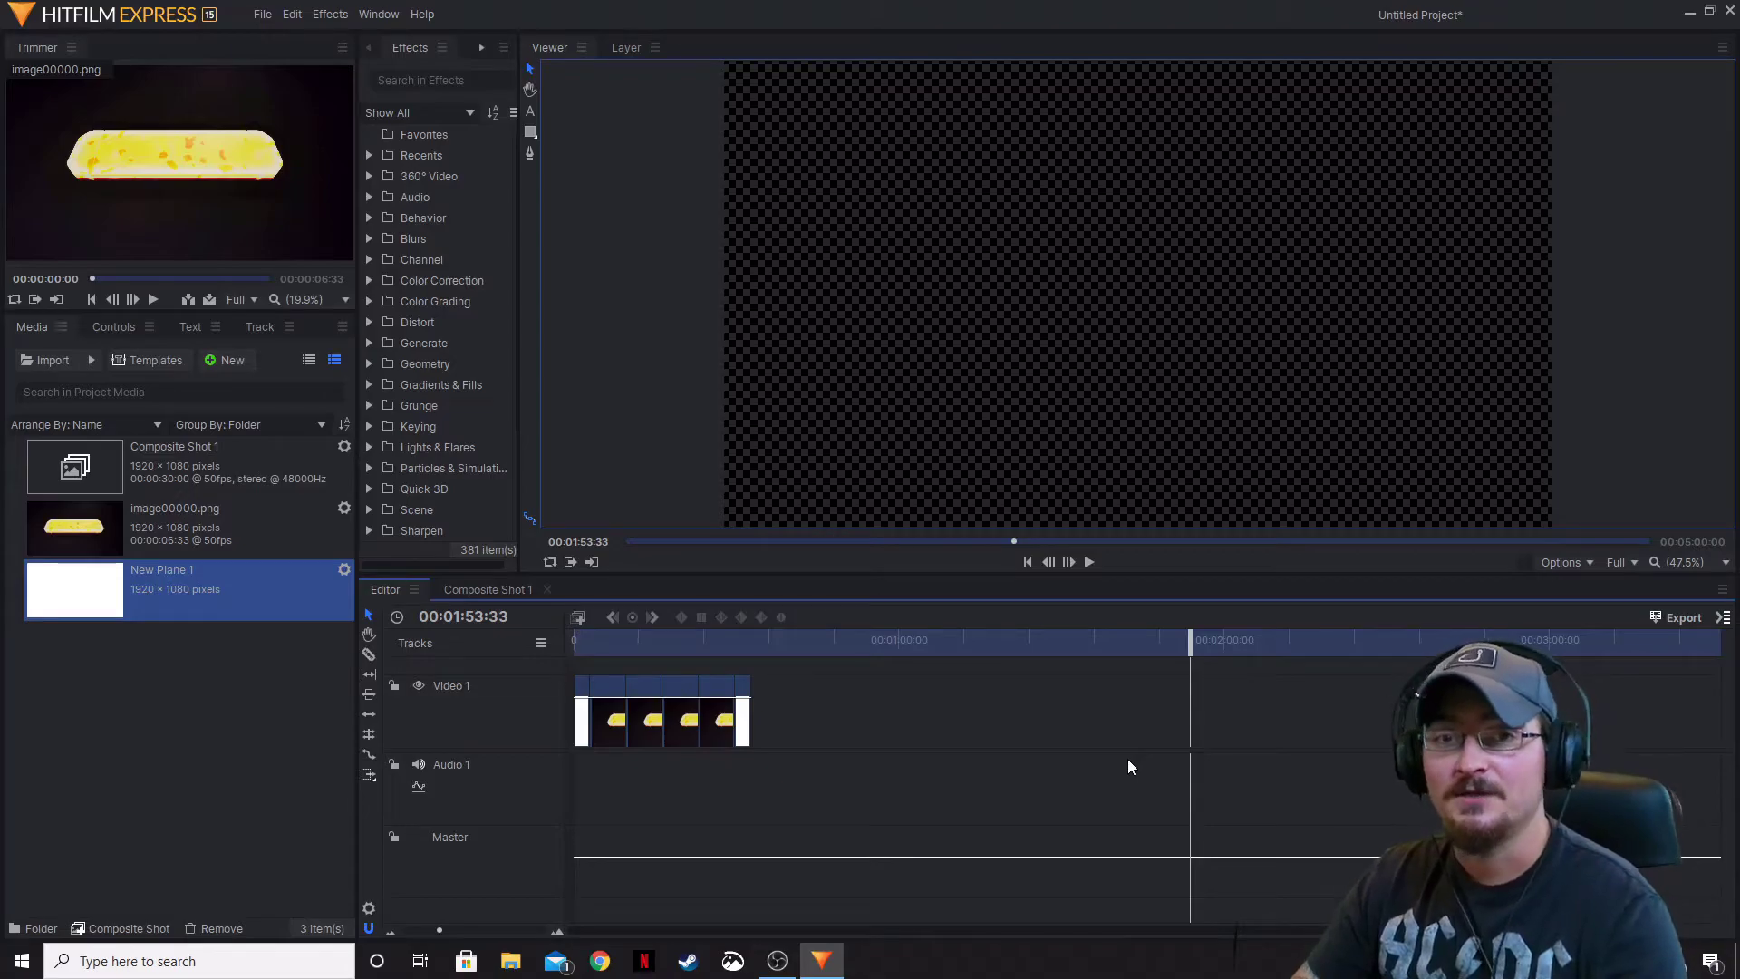
- Scrub the playhead back to 00:01:24:04 and forward through the empty stretch, zooming in around it
{"action": "left_click_drag", "start_coordinate": [1181, 654], "coordinate": [1030, 646]}
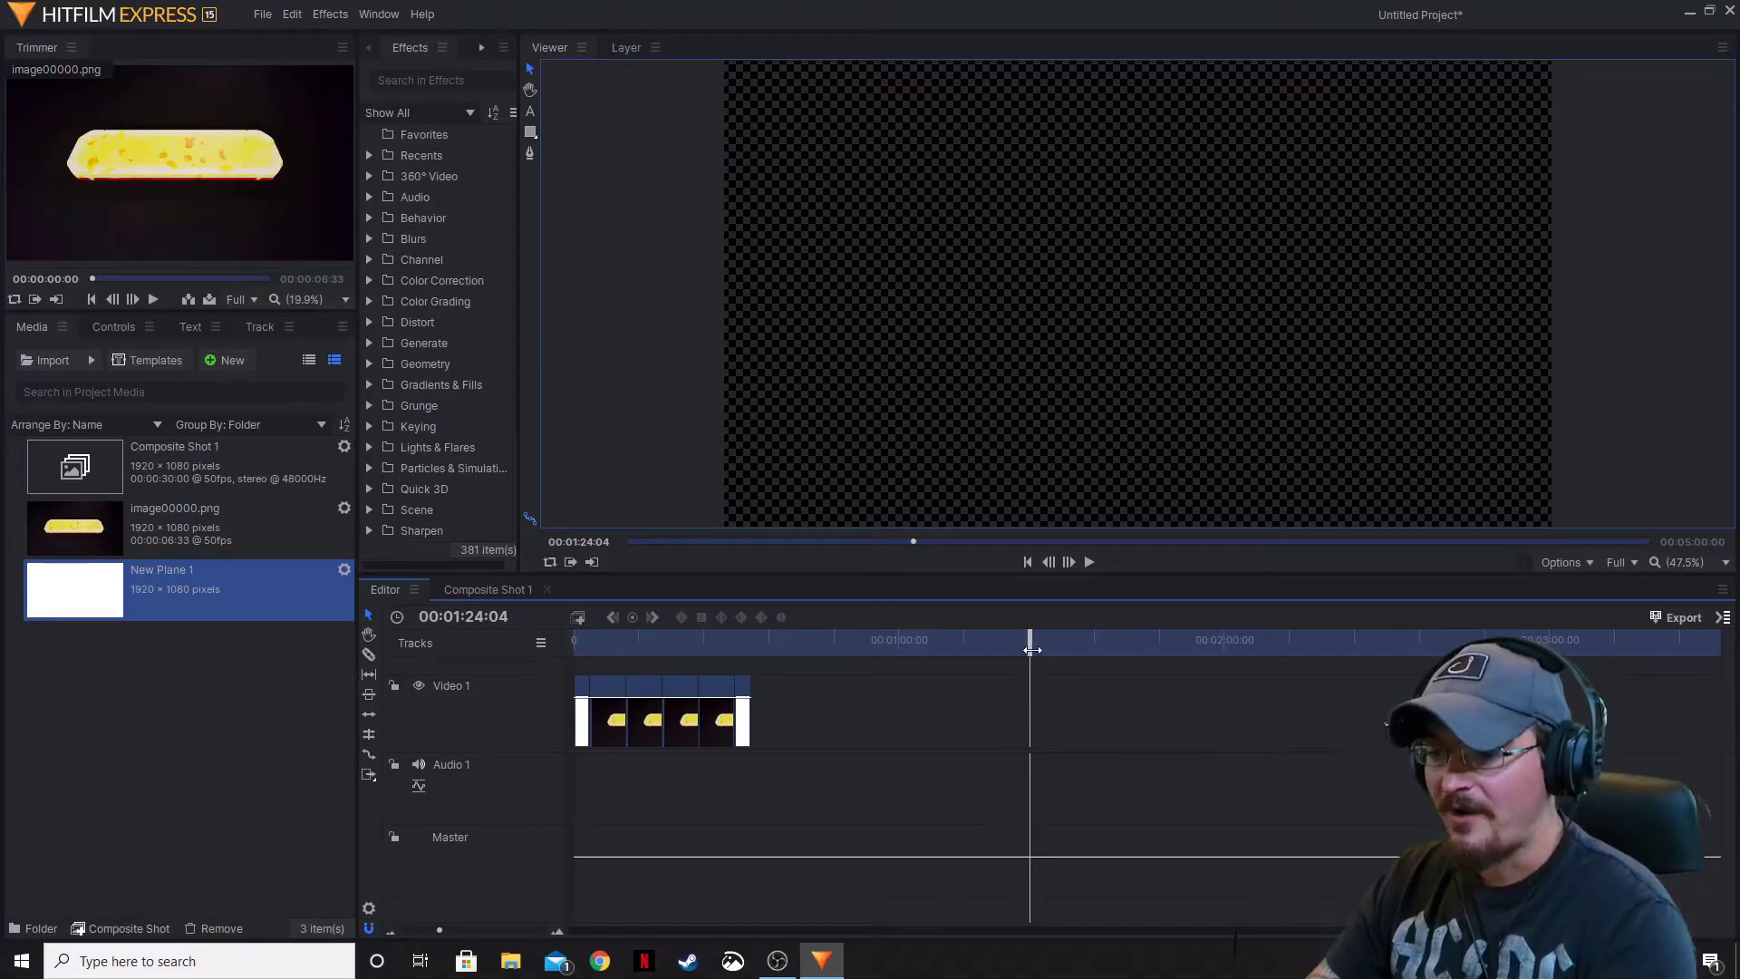
{"action": "left_click_drag", "start_coordinate": [1030, 649], "coordinate": [1110, 643]}
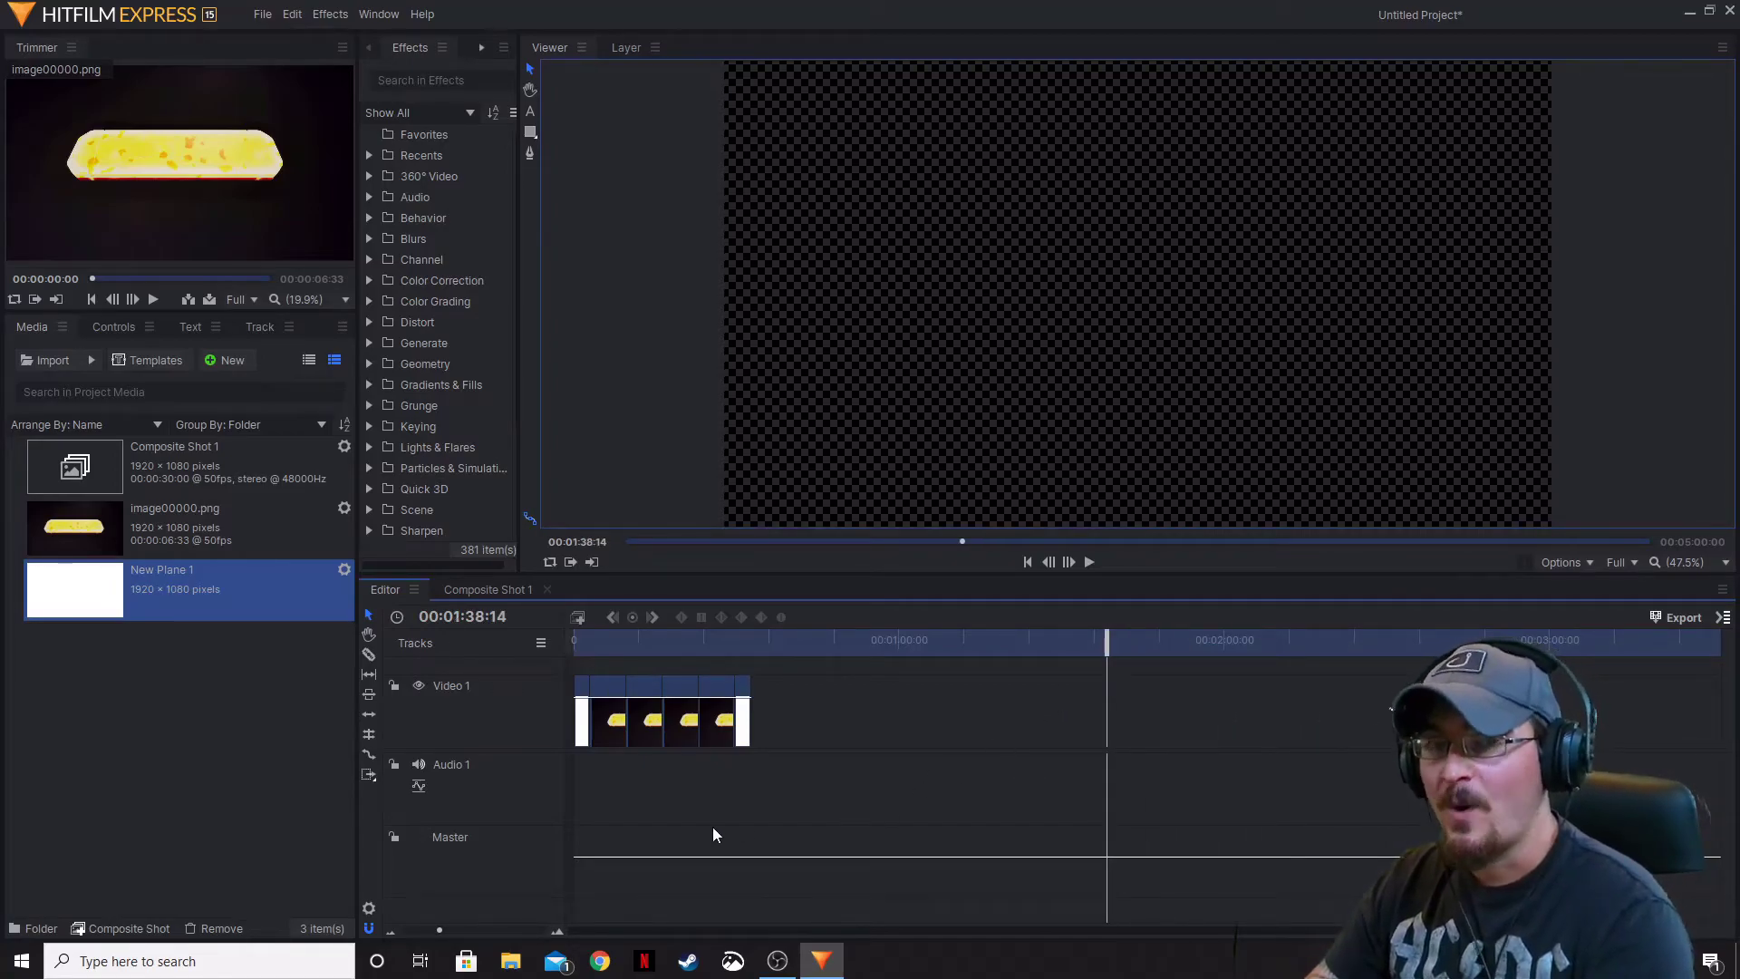
{"action": "left_click_drag", "start_coordinate": [439, 931], "coordinate": [536, 931]}
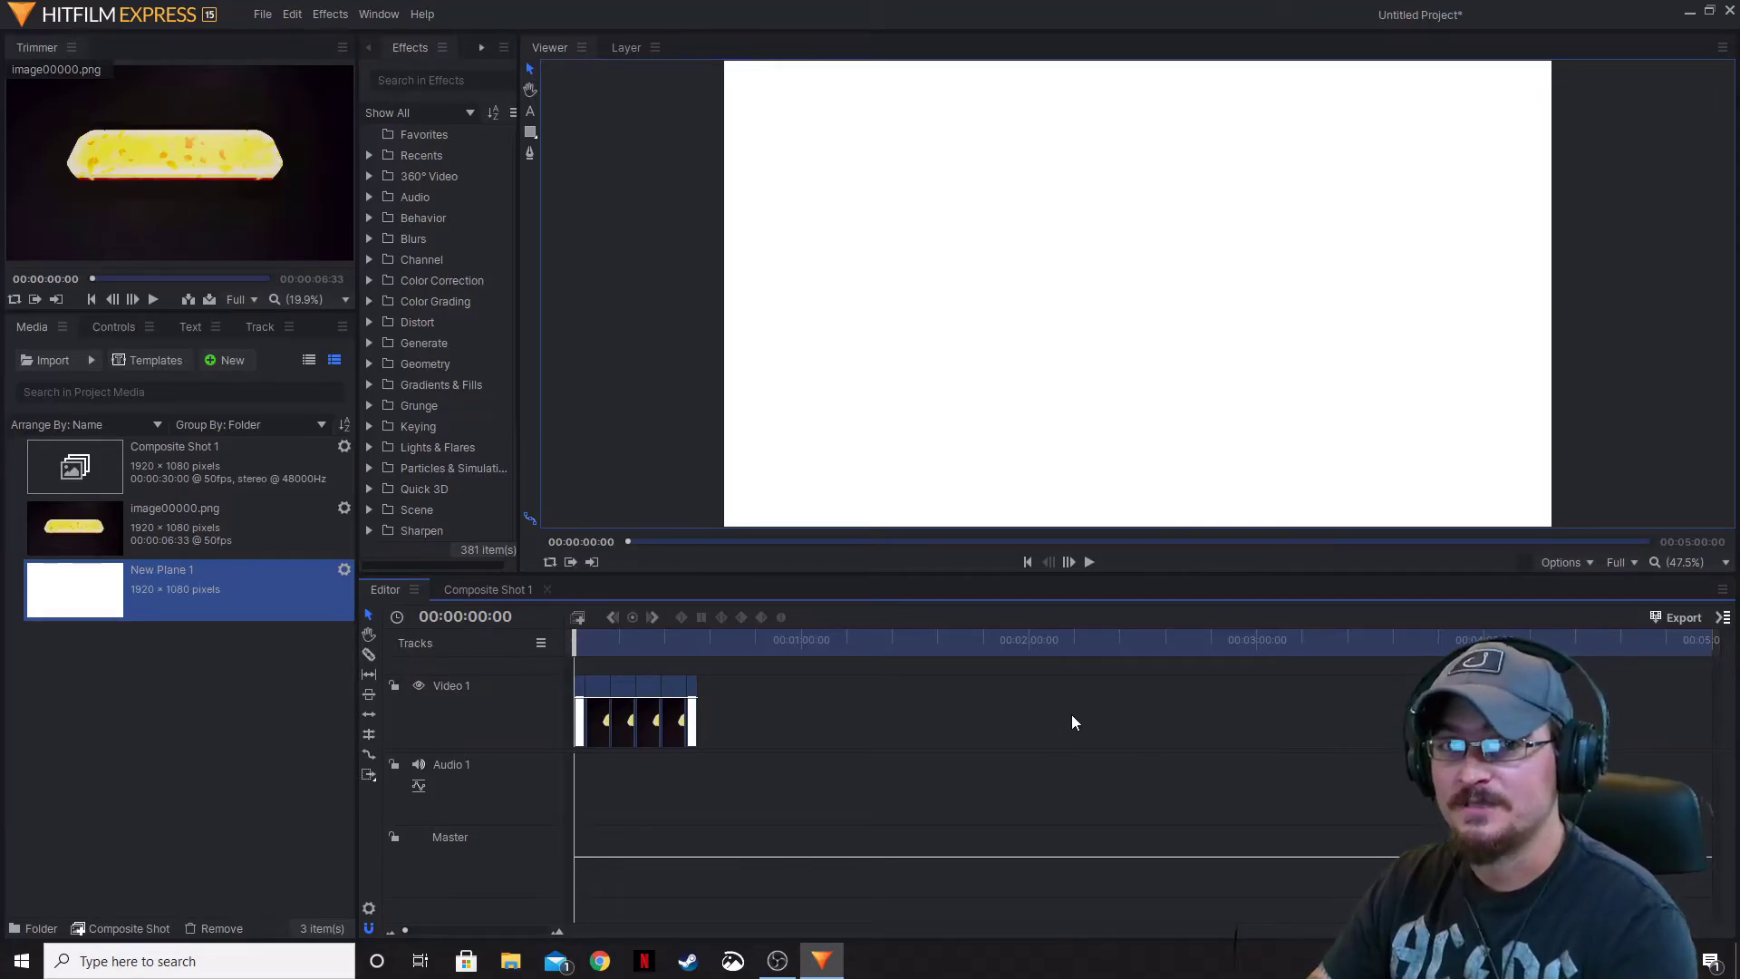
- Import MS Video Intro.mp4 from the Youtube folder into the Media panel
{"action": "left_click", "coordinate": [512, 961]}
{"action": "double_click", "coordinate": [854, 444]}
{"action": "left_click_drag", "start_coordinate": [758, 336], "coordinate": [290, 716]}
{"action": "left_click", "coordinate": [1412, 203]}
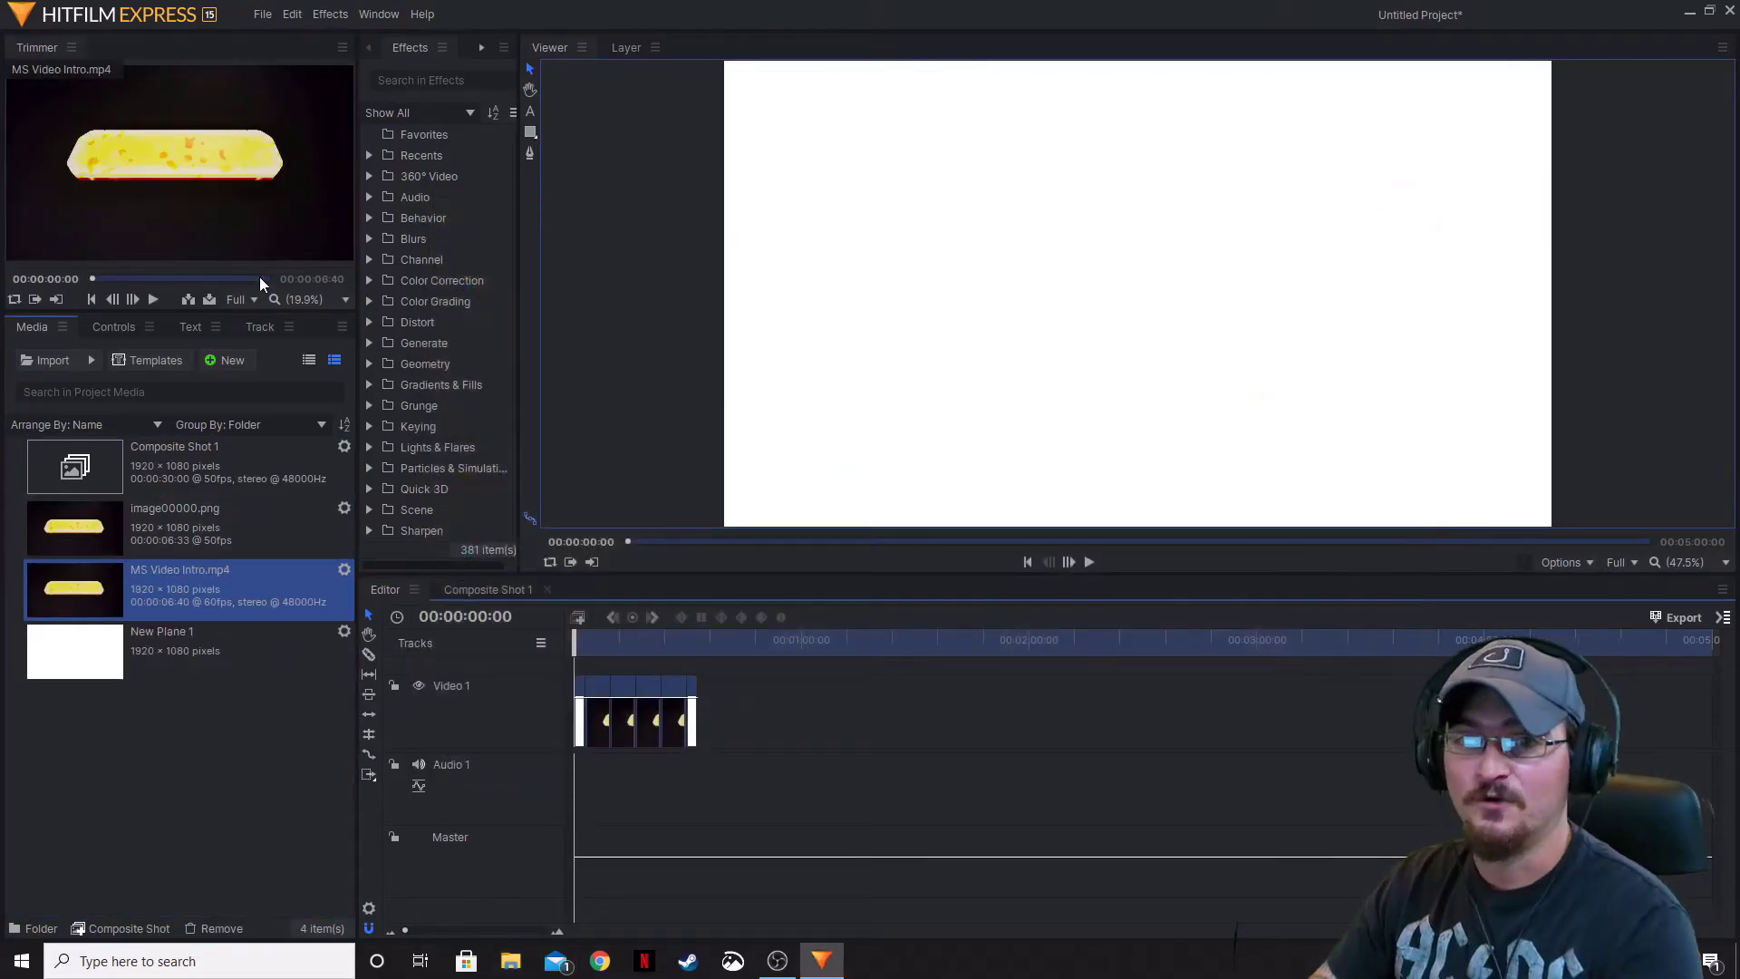
- Preview the intro up to the MISFIT STUDIOS title and place it at the start of Video 1
{"action": "left_click", "coordinate": [154, 298]}
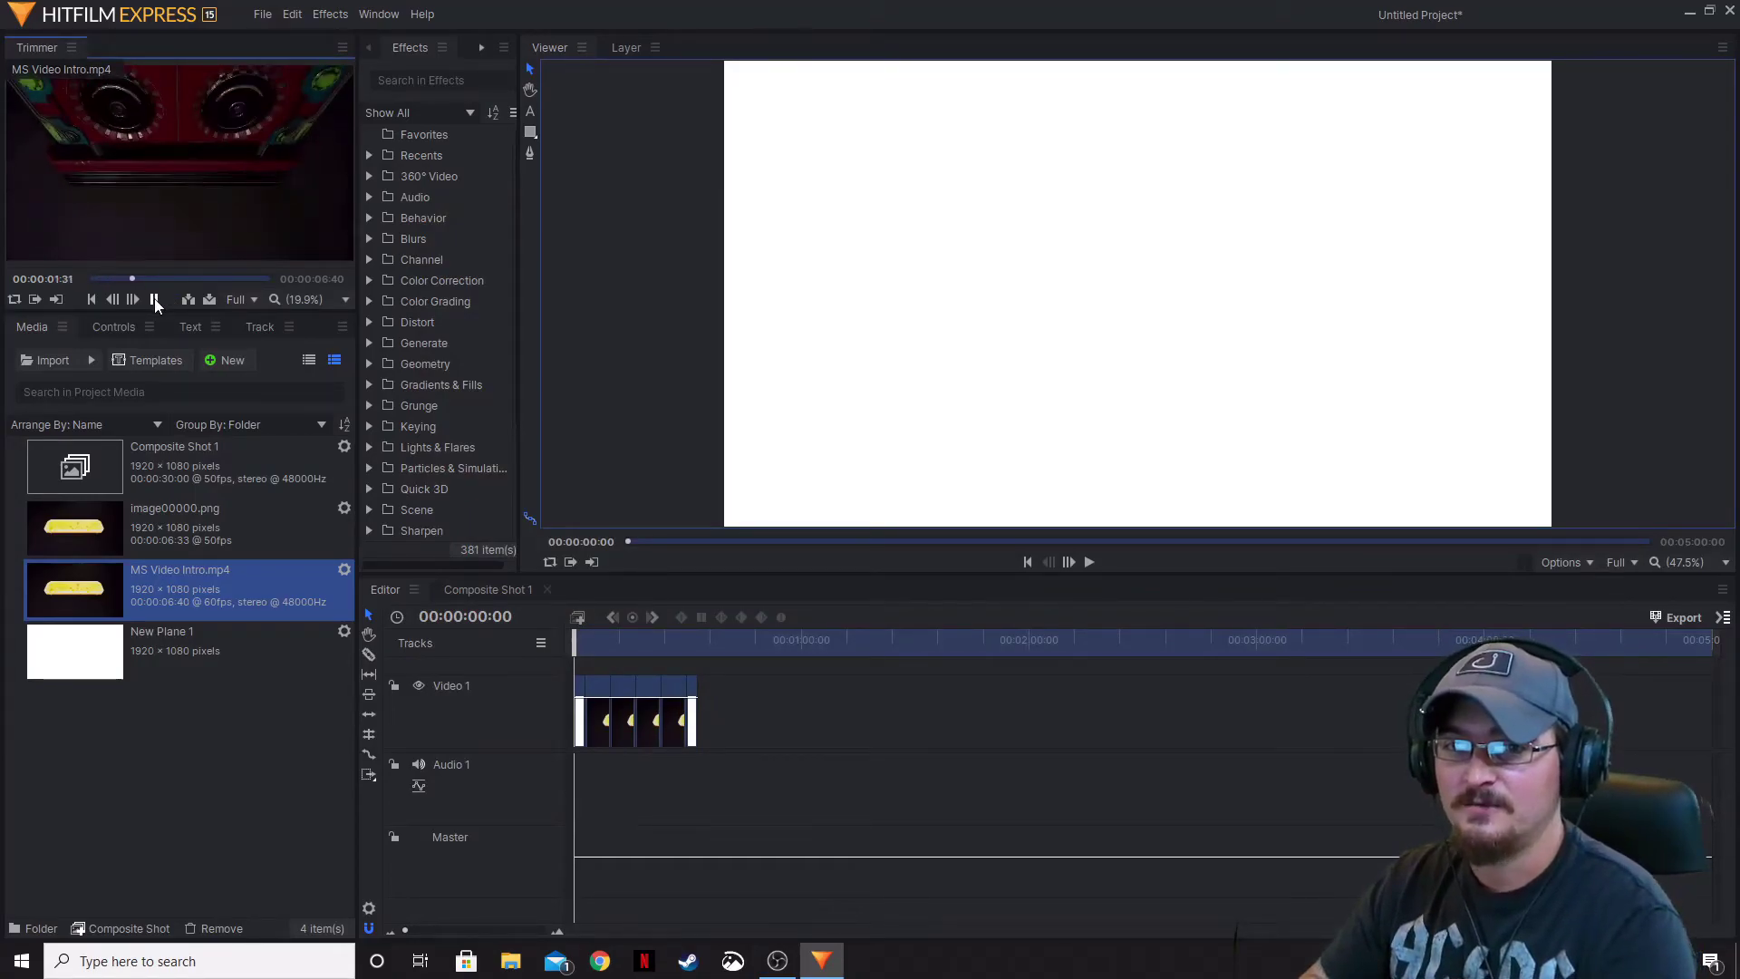
{"action": "left_click", "coordinate": [154, 298]}
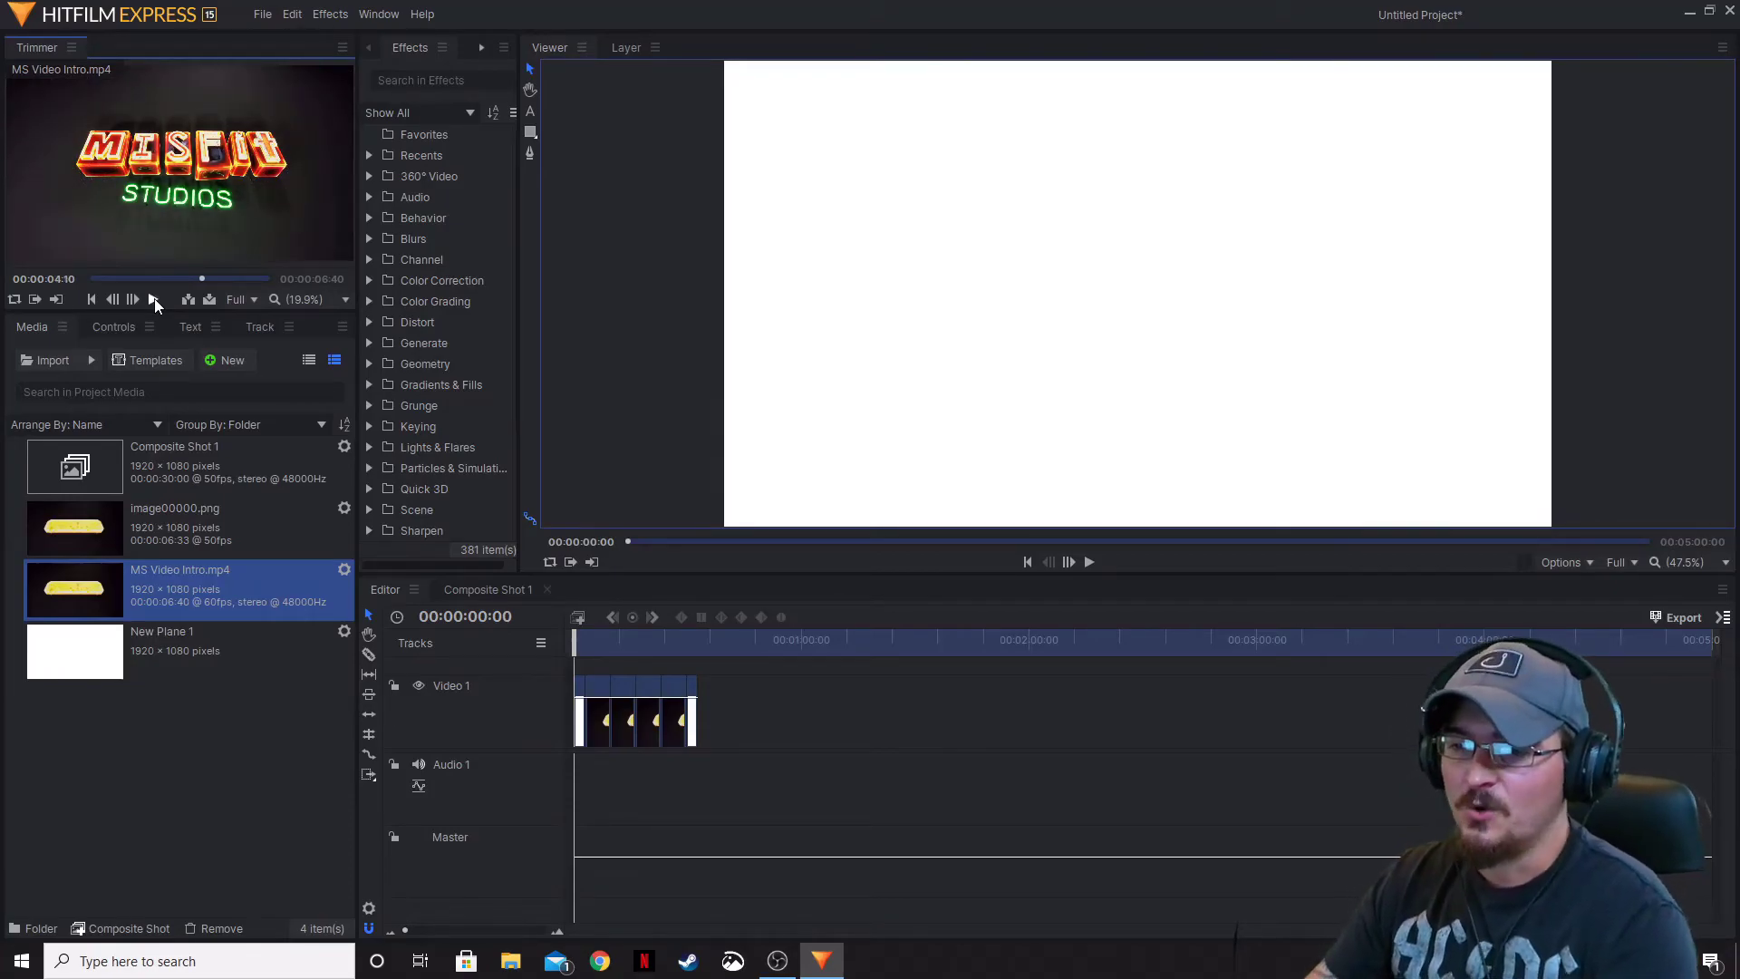
{"action": "left_click_drag", "start_coordinate": [197, 686], "coordinate": [523, 635]}
{"action": "left_click_drag", "start_coordinate": [158, 524], "coordinate": [576, 718]}
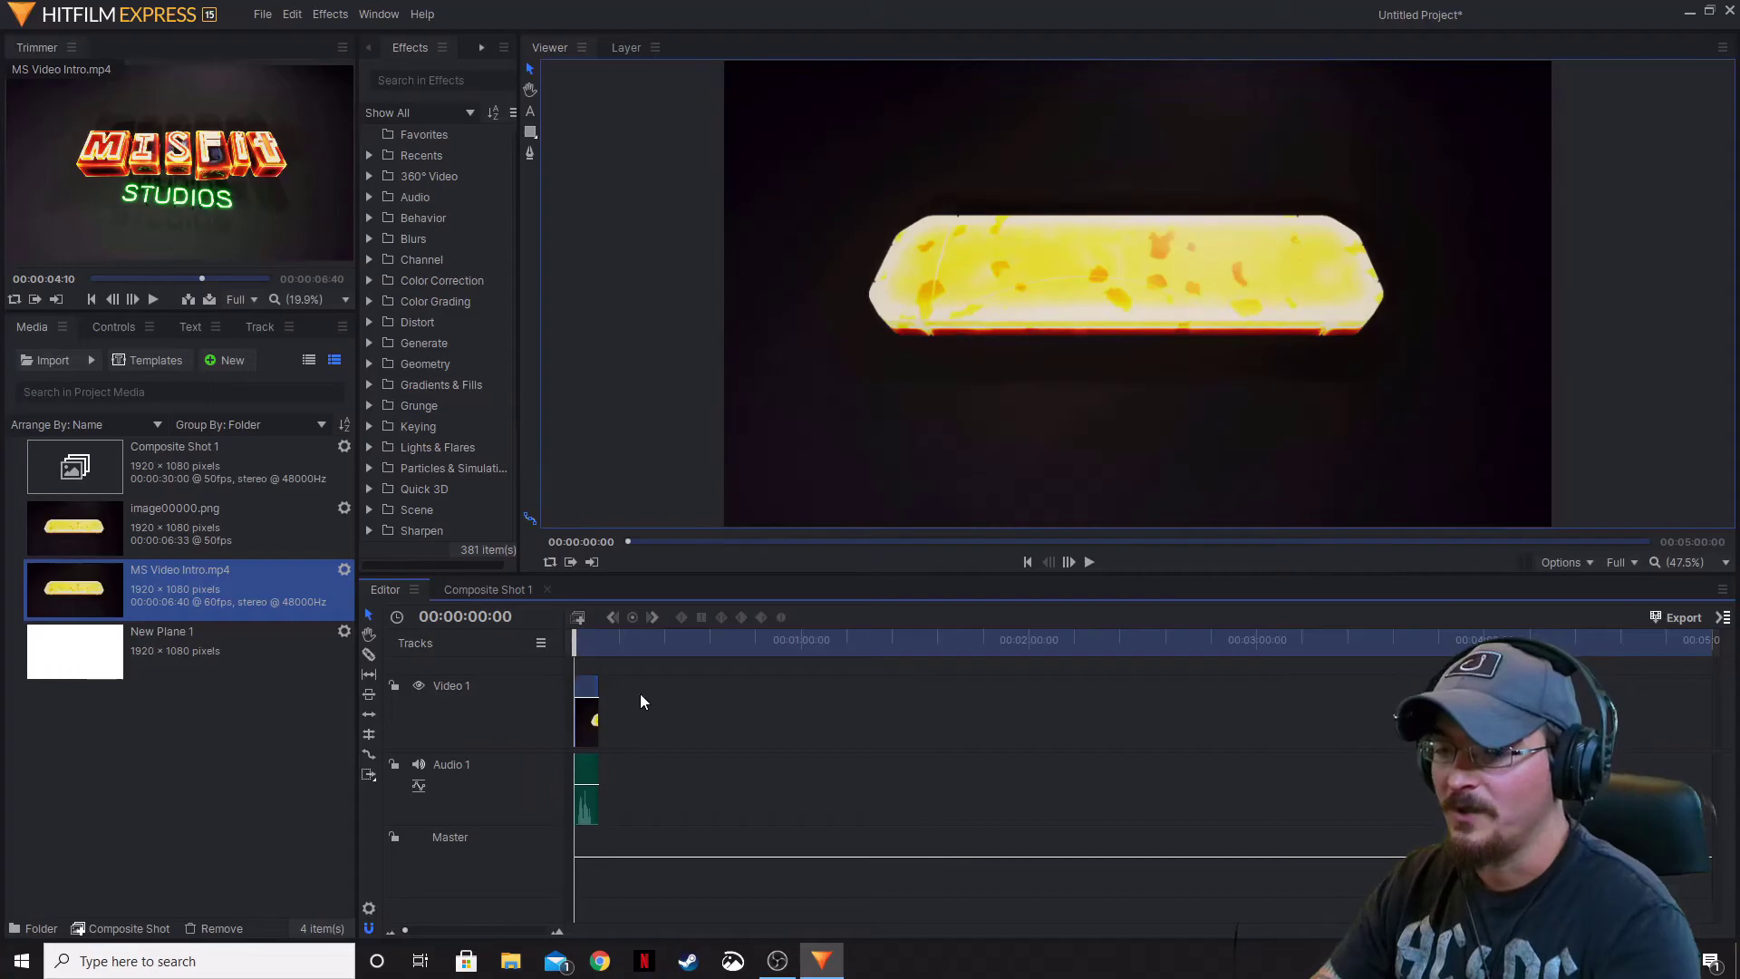
- Select the intro clip and add the Editor timeline to the export queue
{"action": "left_click", "coordinate": [588, 708]}
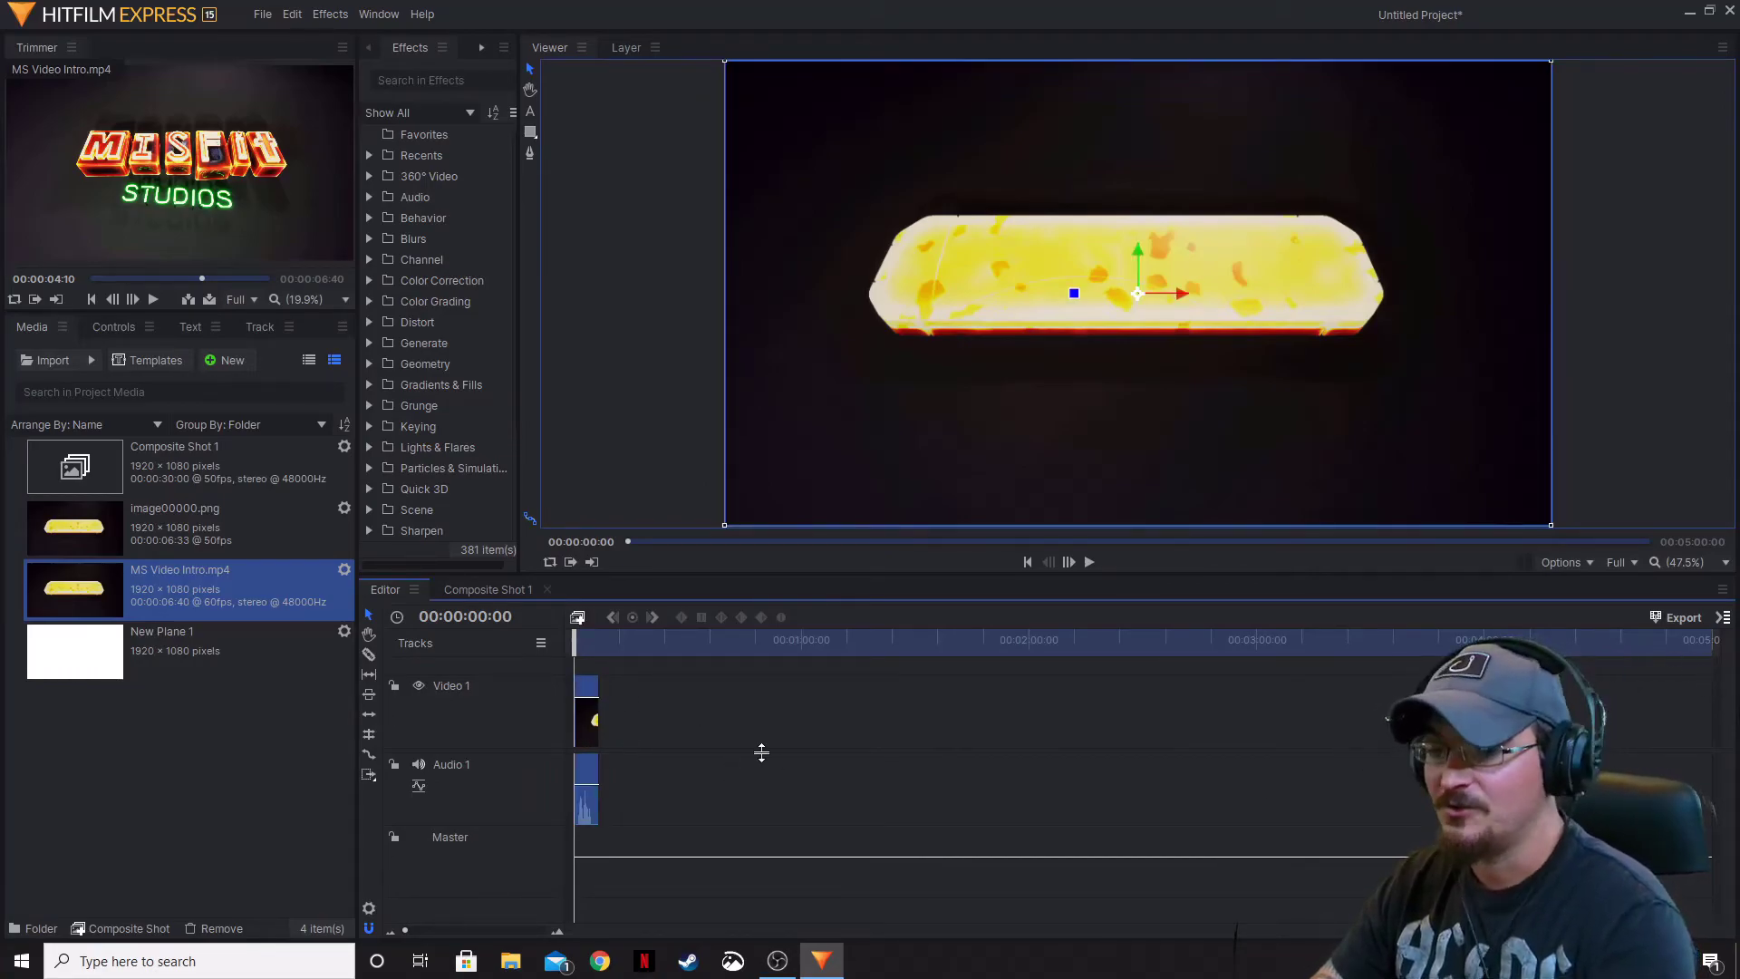
{"action": "left_click", "coordinate": [1722, 618]}
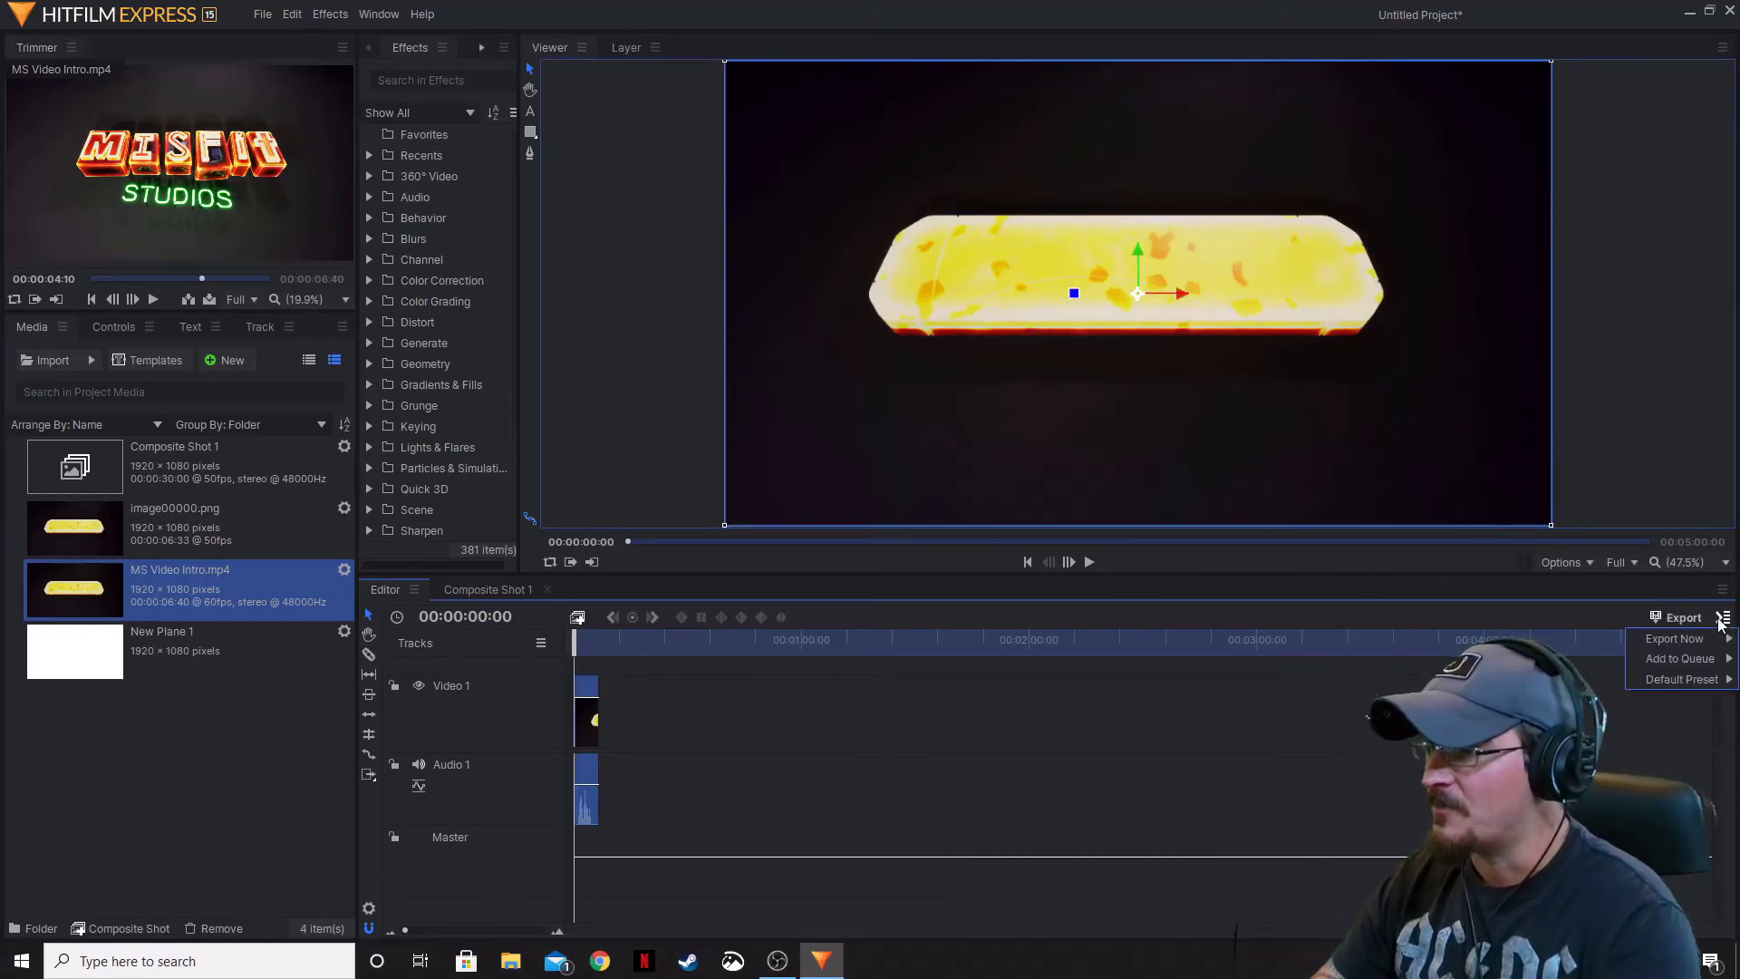
{"action": "left_click", "coordinate": [1586, 658]}
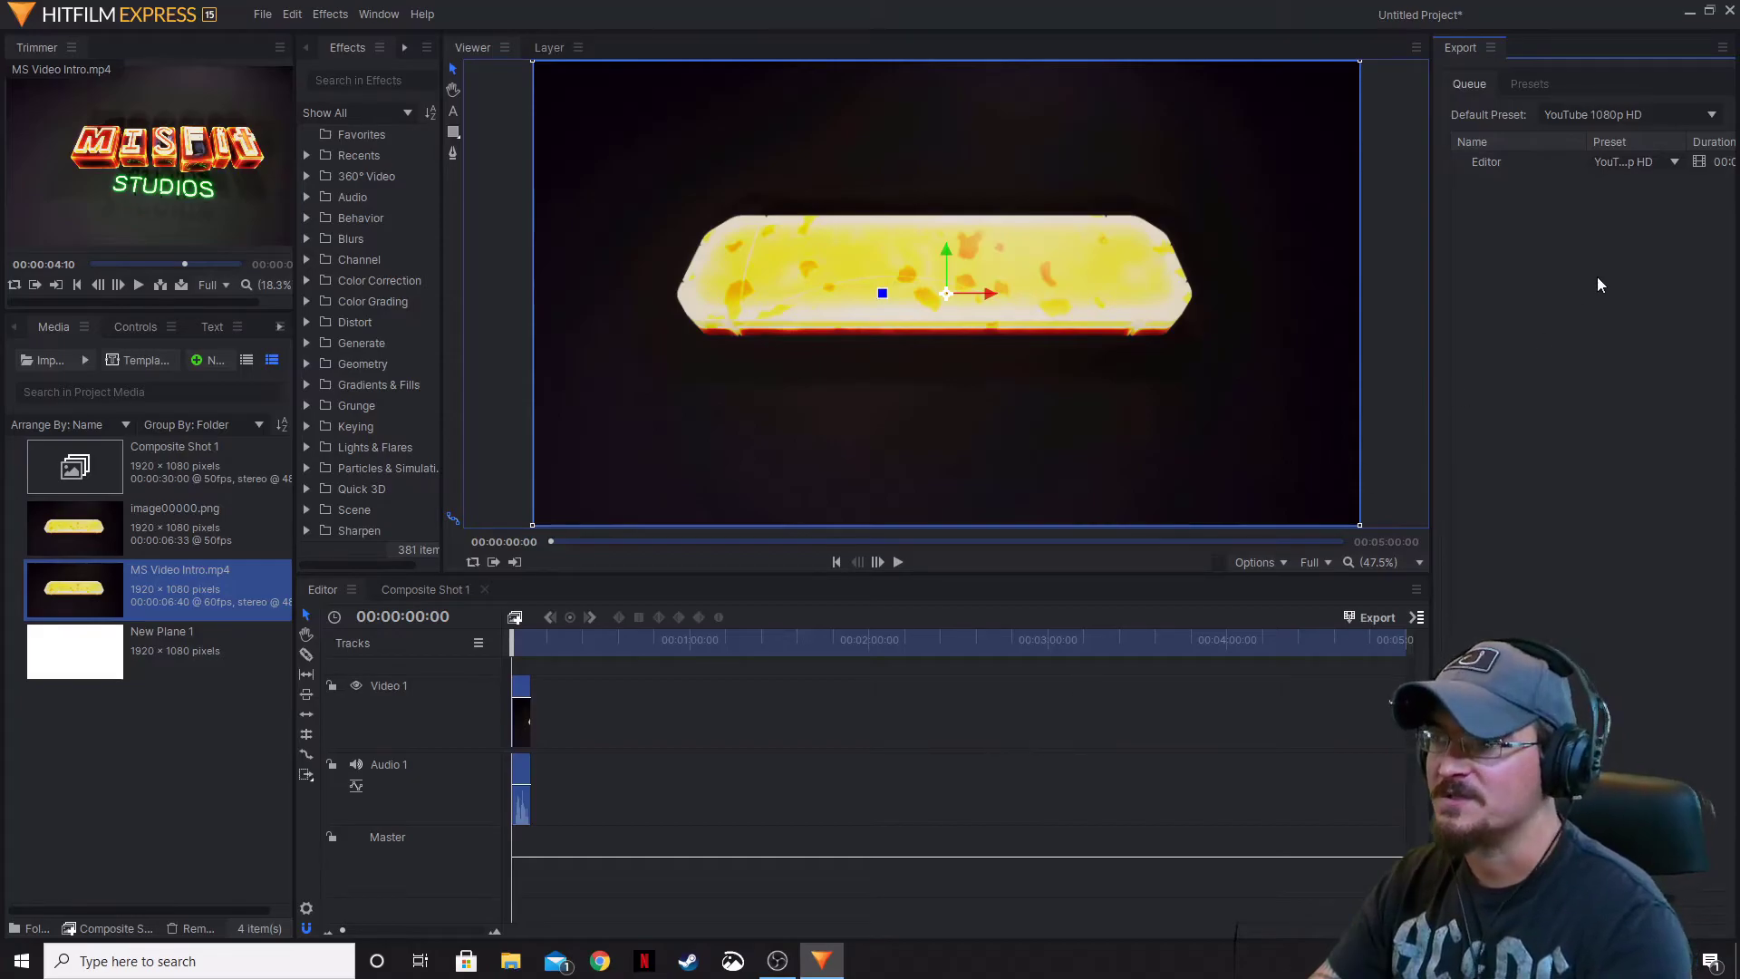
- Detach the export queue into its own window, widened and moved over the left panels
{"action": "left_click", "coordinate": [1492, 48]}
{"action": "left_click", "coordinate": [1519, 68]}
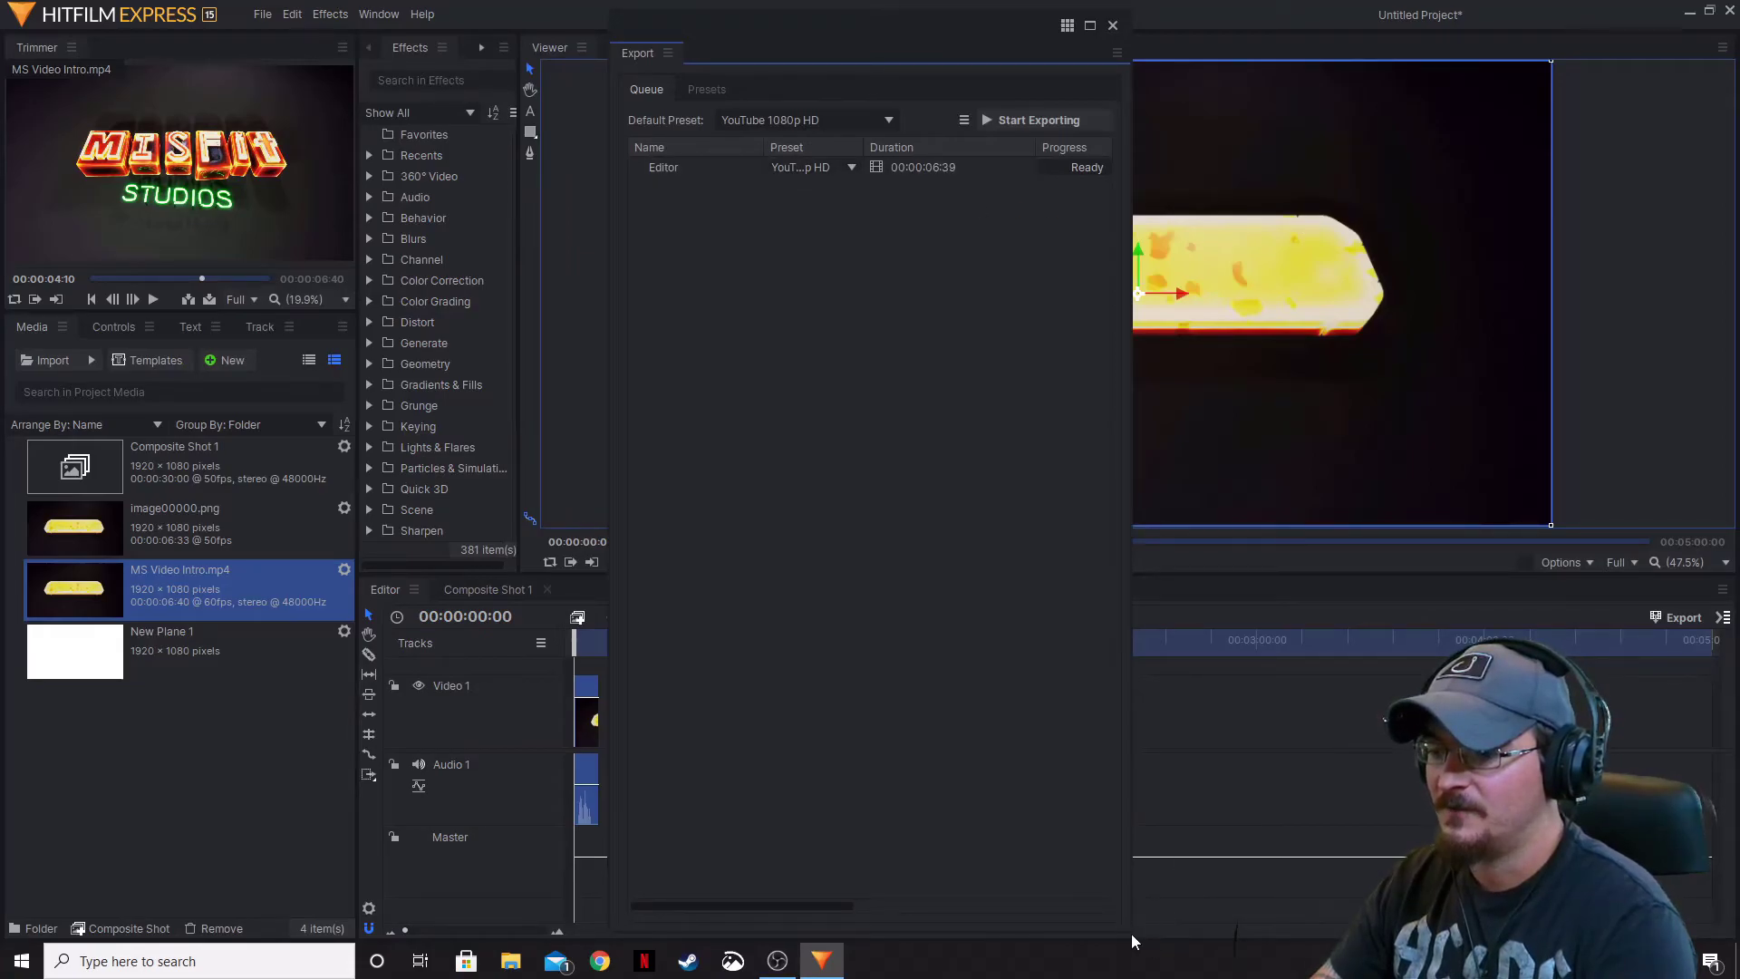
{"action": "left_click_drag", "start_coordinate": [1131, 934], "coordinate": [1629, 351]}
{"action": "left_click_drag", "start_coordinate": [997, 28], "coordinate": [658, 64]}
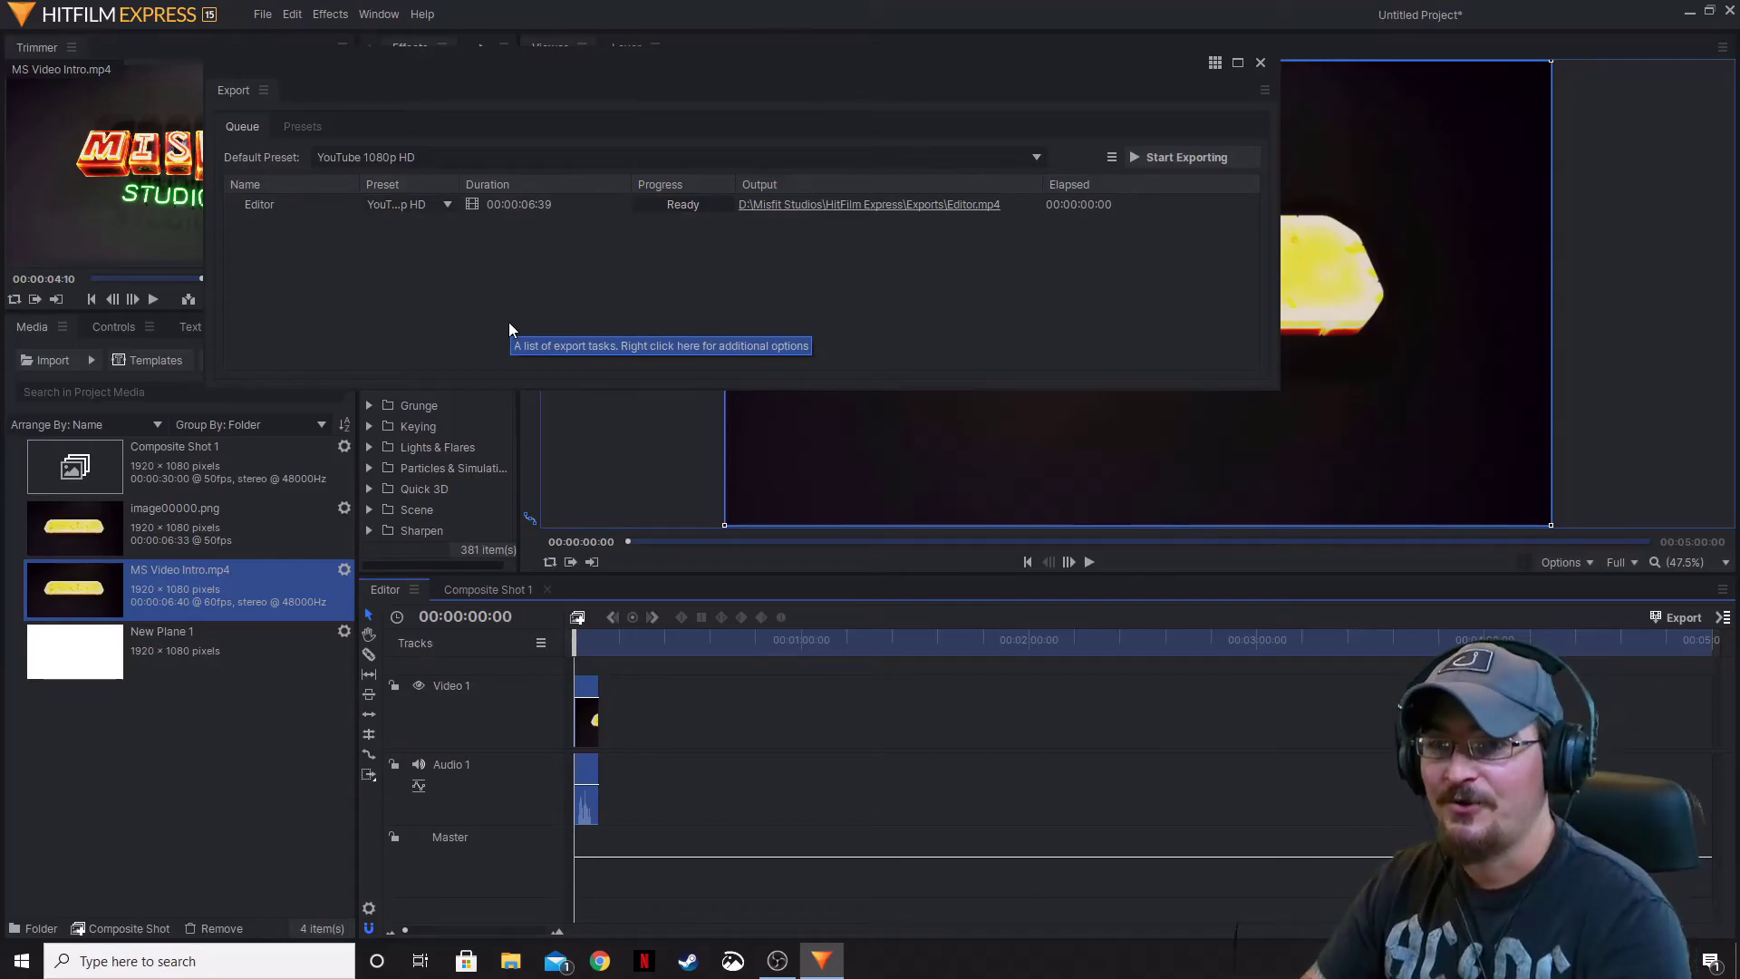
- Set the Editor job to PCM Audio Only (WAV), export Editor.wav, and close the queue
{"action": "left_click", "coordinate": [447, 204]}
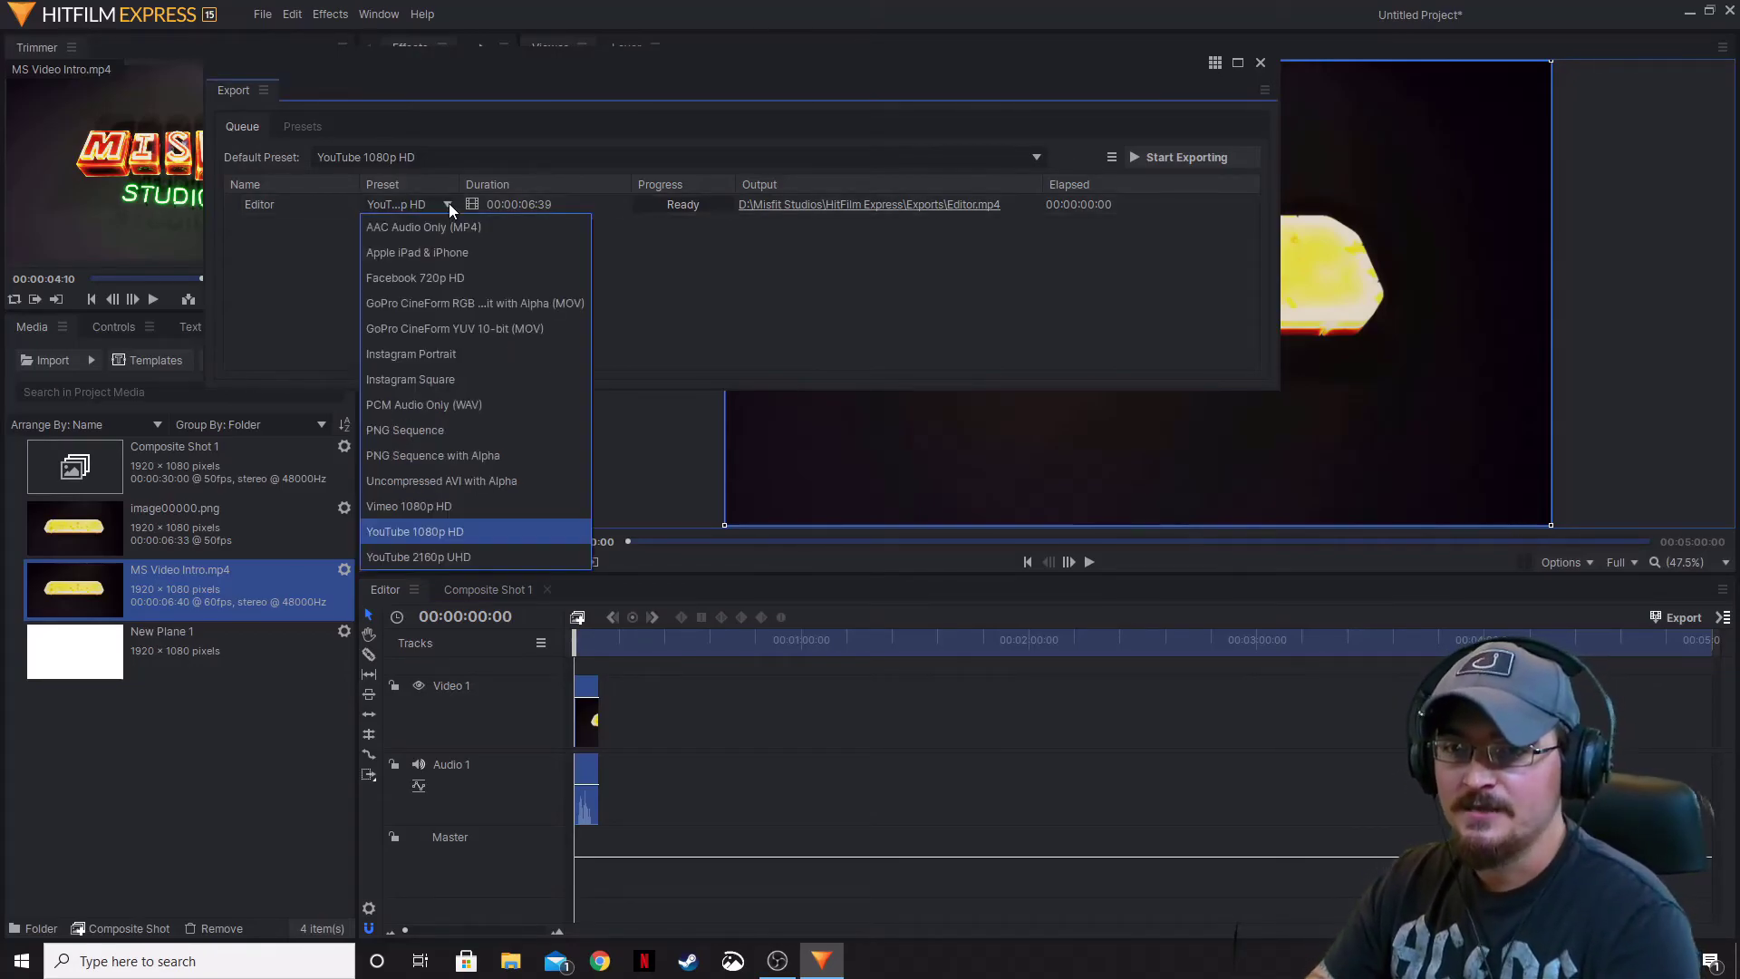
{"action": "left_click", "coordinate": [493, 404]}
{"action": "left_click", "coordinate": [1169, 165]}
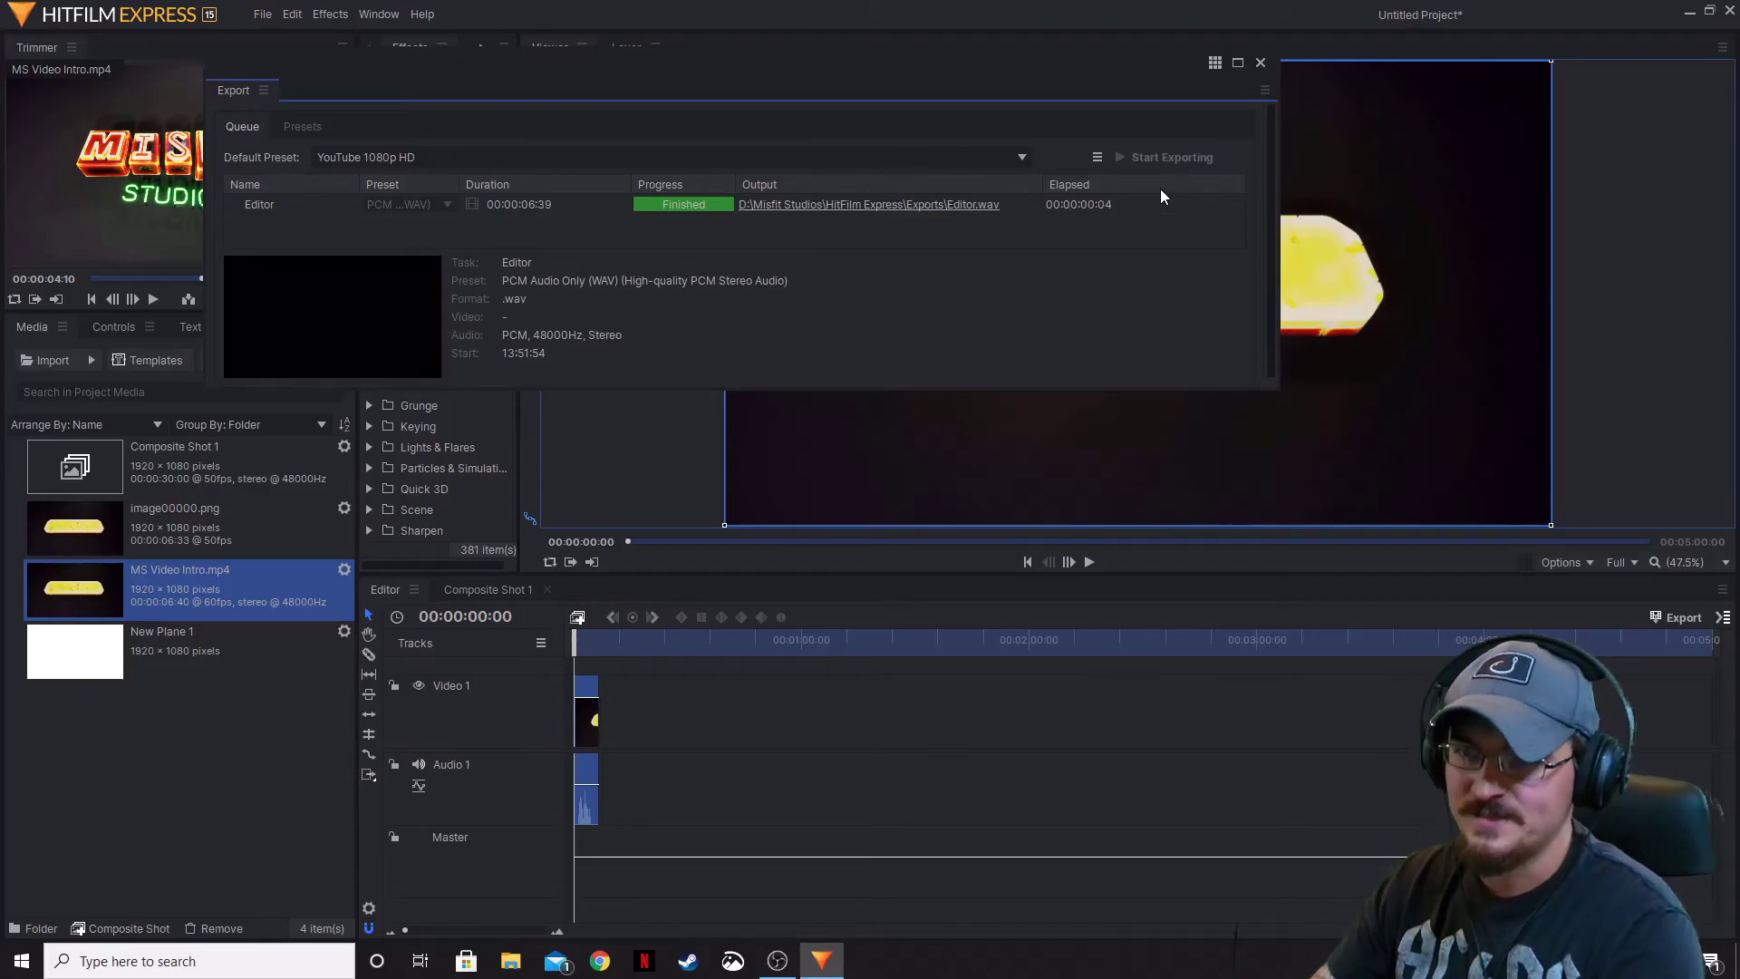
{"action": "left_click", "coordinate": [1261, 63]}
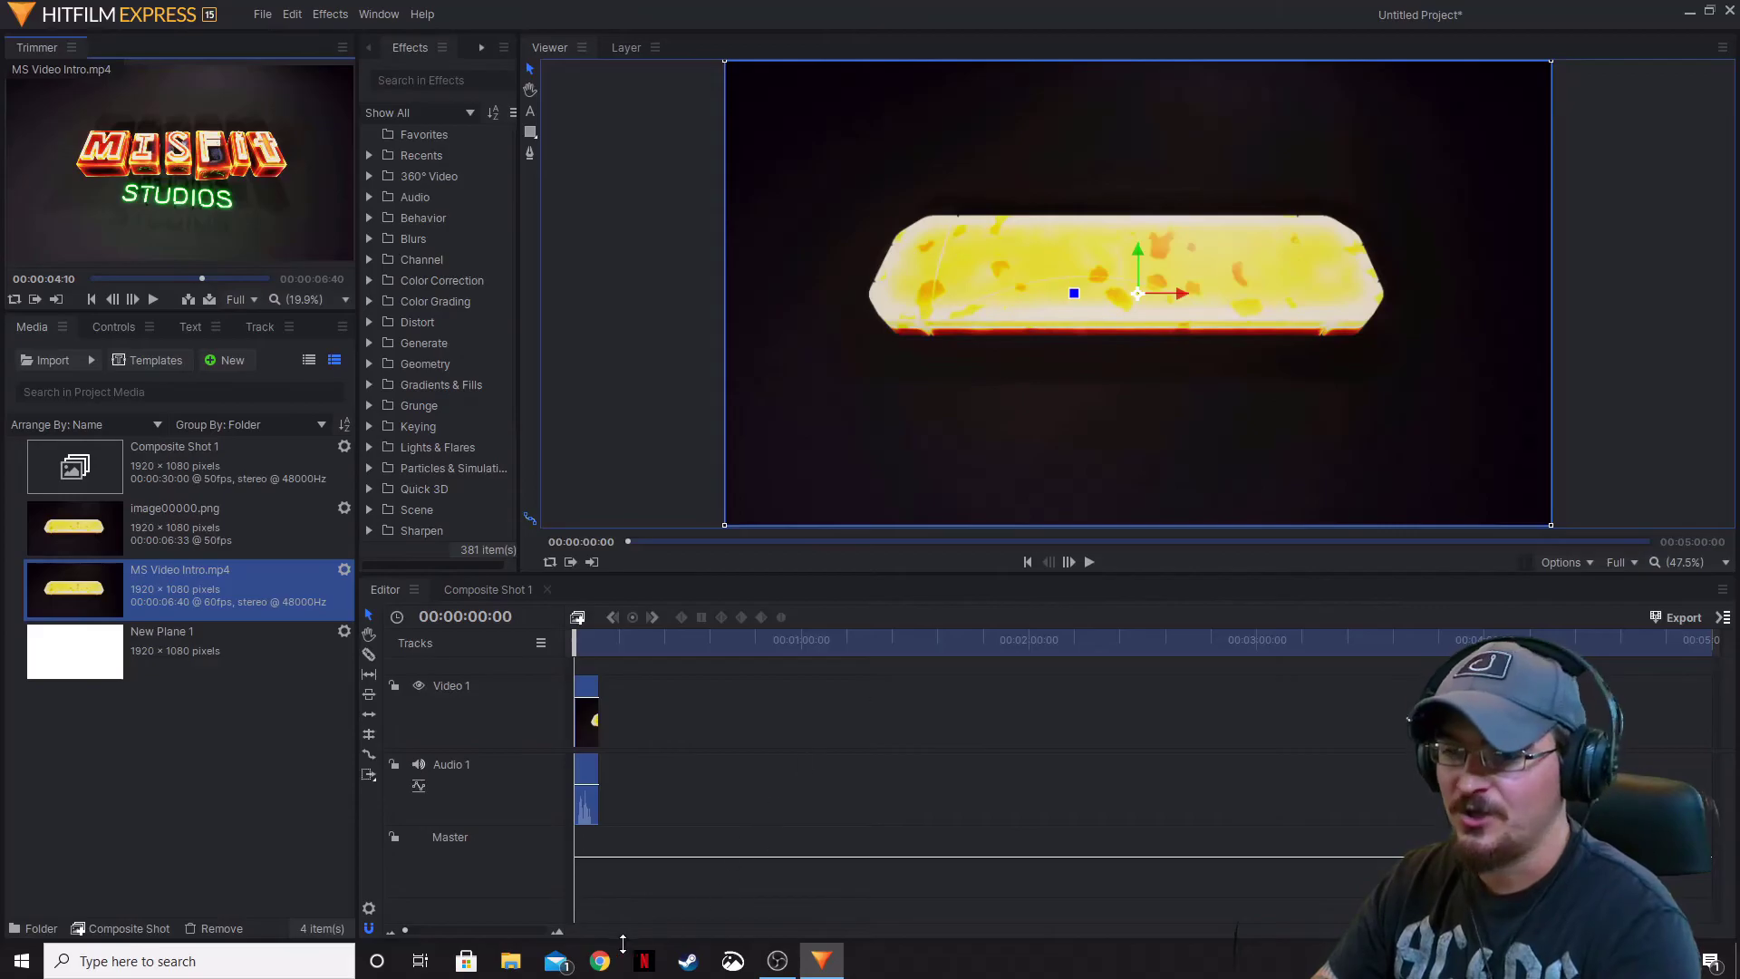
- Browse File Explorer to D:\Misfit Studios\HitFilm Express\Exports
{"action": "left_click", "coordinate": [510, 960]}
{"action": "left_click", "coordinate": [474, 570]}
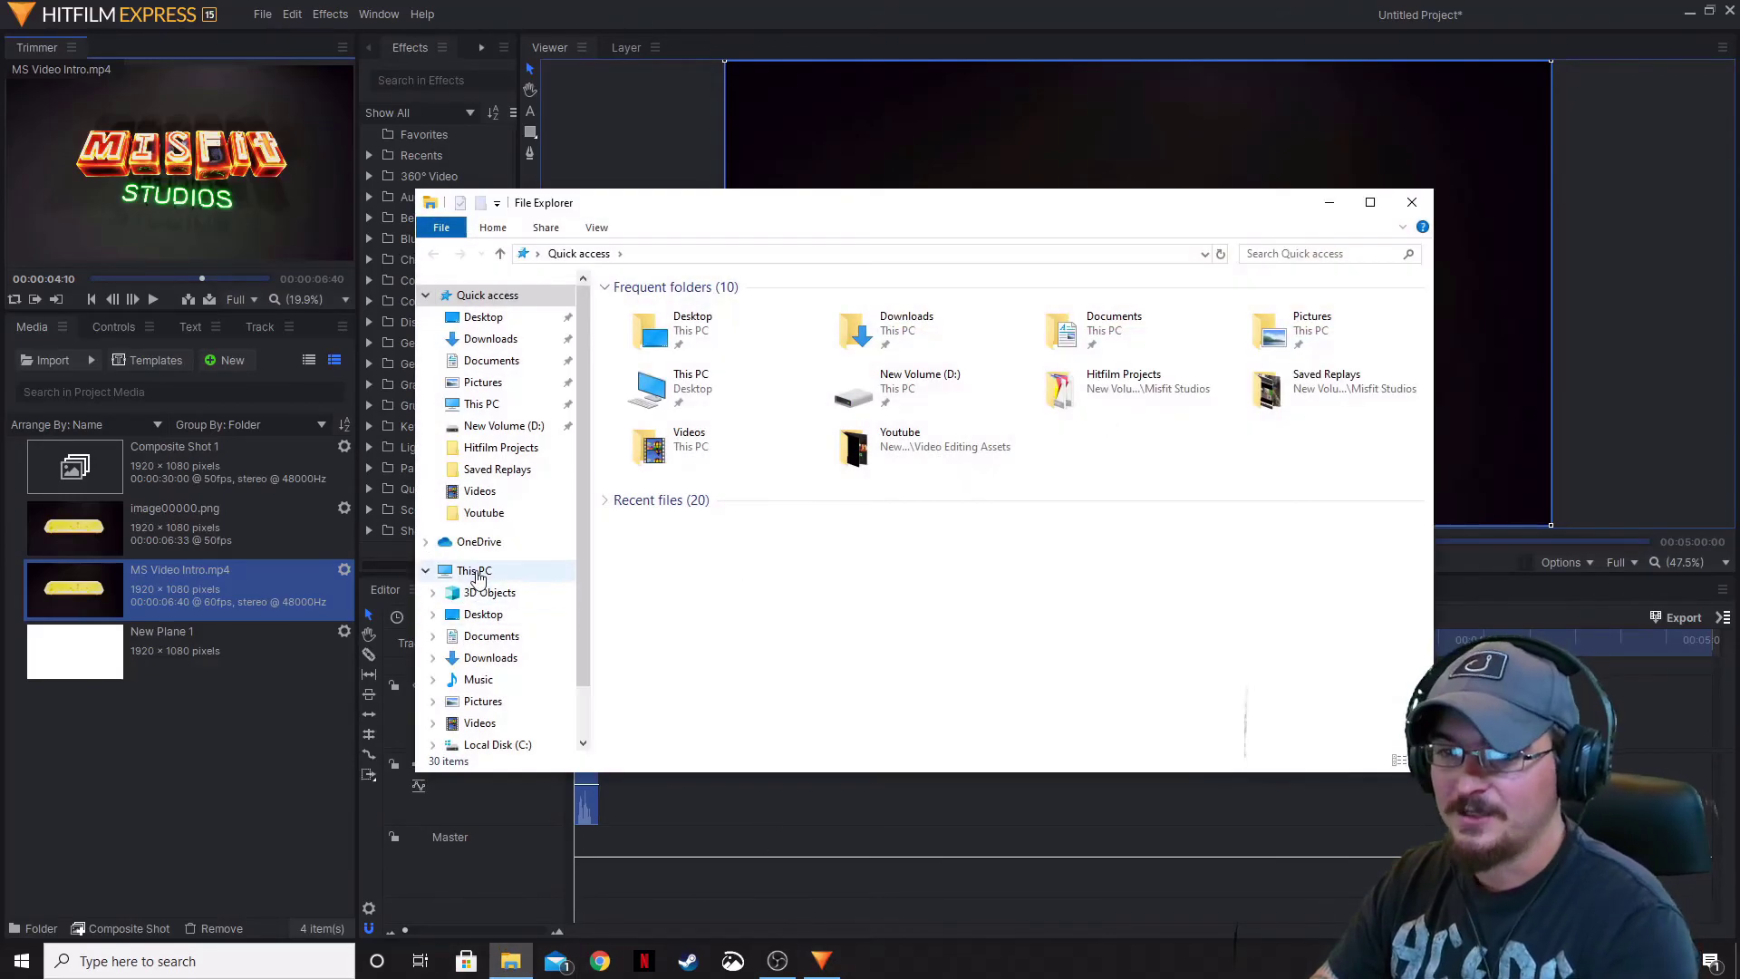
{"action": "double_click", "coordinate": [977, 496]}
{"action": "double_click", "coordinate": [676, 551]}
{"action": "double_click", "coordinate": [961, 326]}
{"action": "double_click", "coordinate": [859, 324]}
- Import Editor.wav into the project media, close Explorer, and play it to check the audio
{"action": "left_click", "coordinate": [764, 348]}
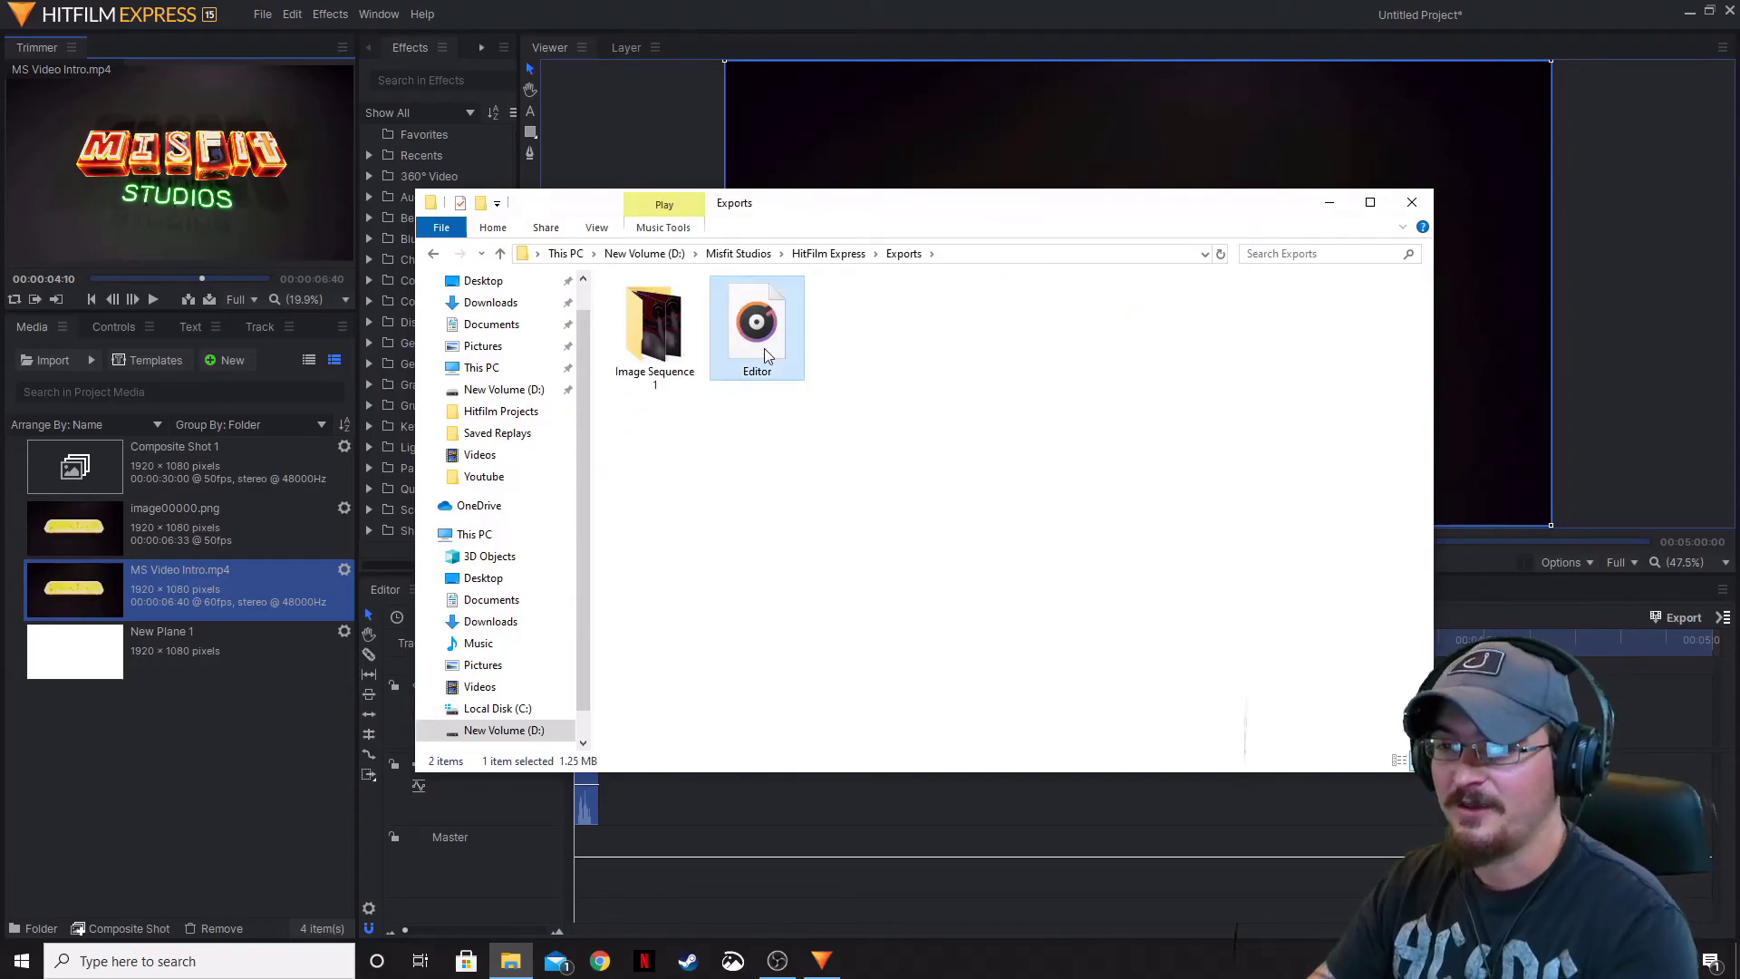
{"action": "left_click_drag", "start_coordinate": [764, 348], "coordinate": [181, 525]}
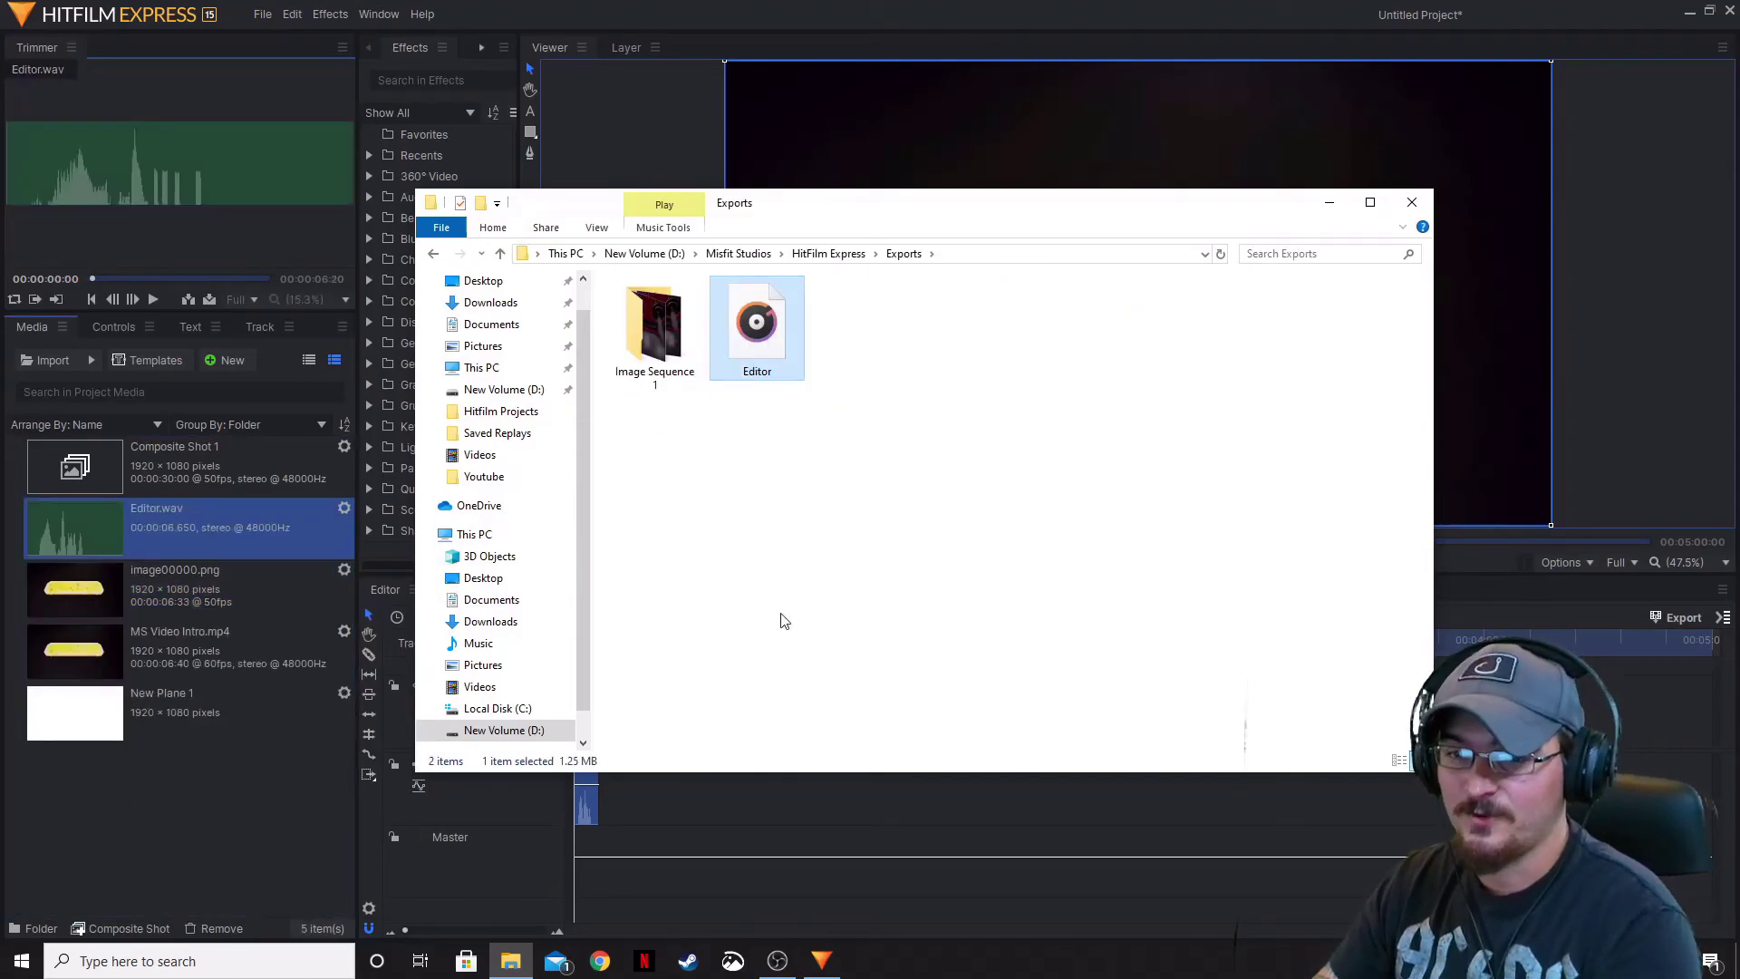
{"action": "left_click", "coordinate": [1410, 207]}
{"action": "left_click", "coordinate": [147, 299]}
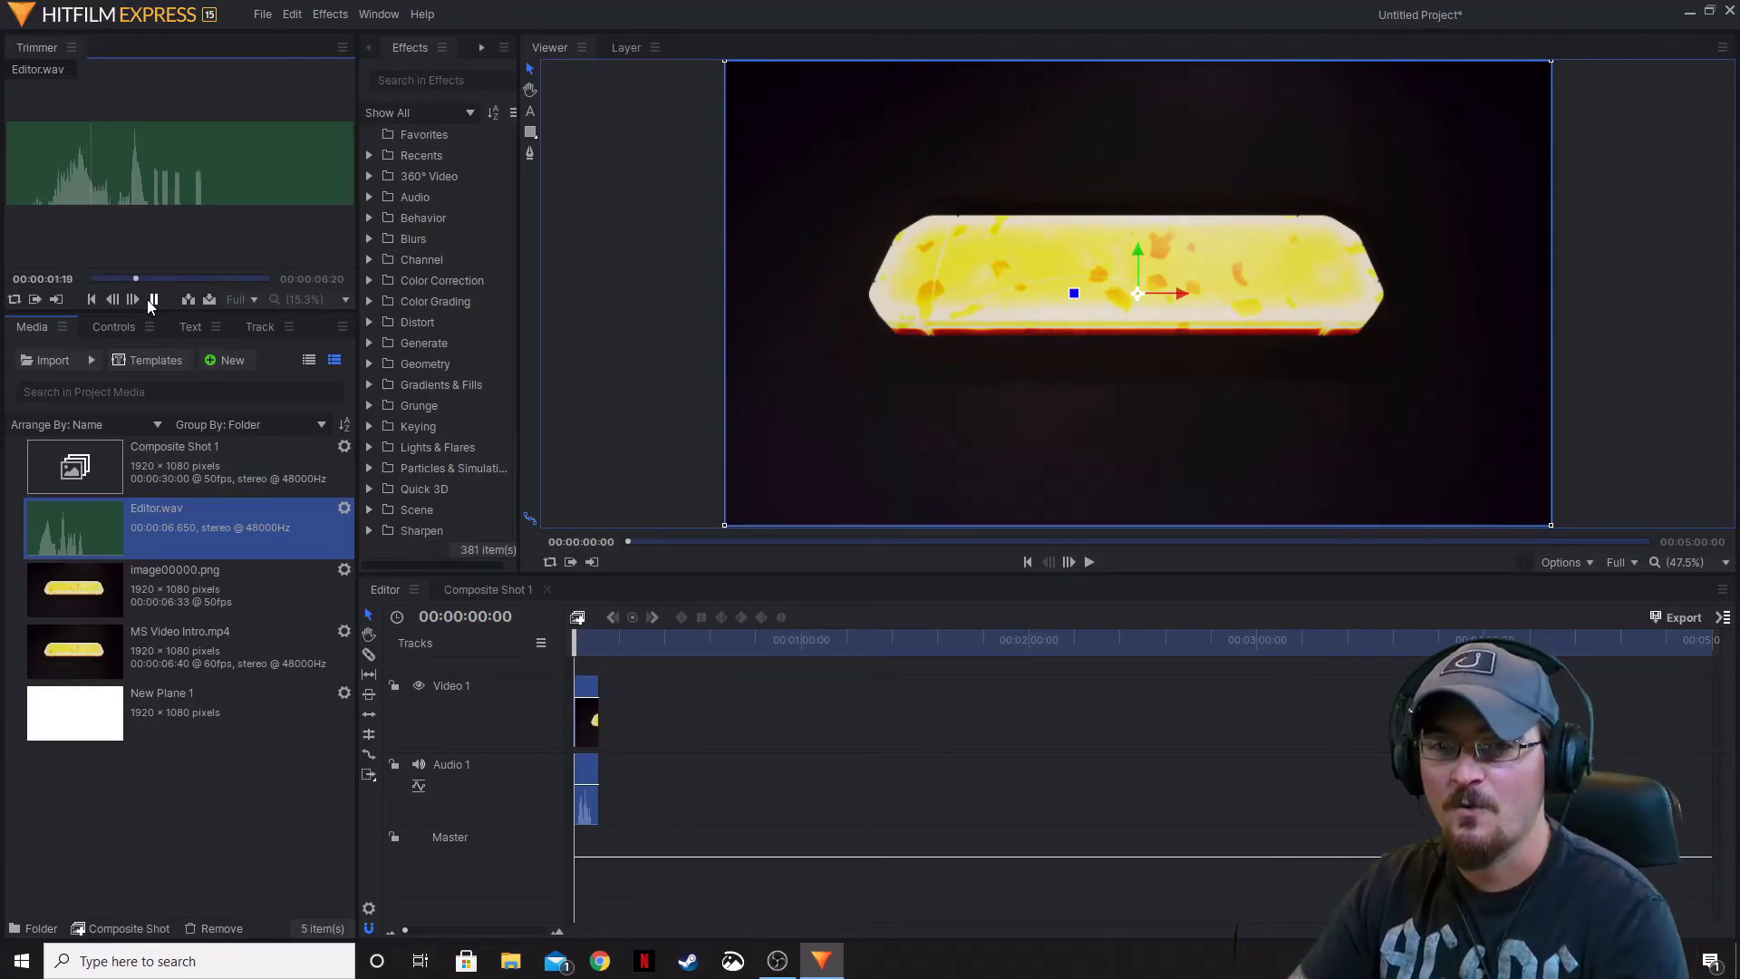